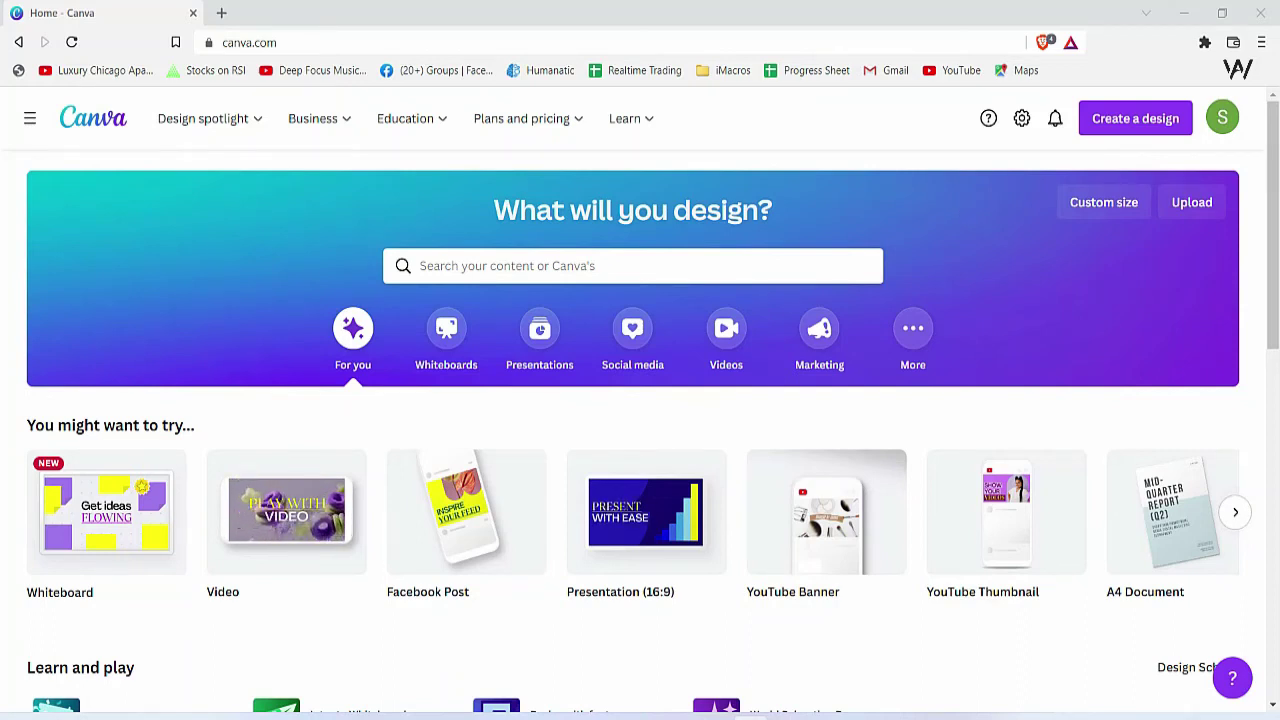
Pick Facebook Post from the Create a design list to start a blank post
{"action": "left_click", "coordinate": [1143, 126]}
{"action": "scroll", "coordinate": [1100, 430], "scroll_direction": "down", "scroll_amount": 4}
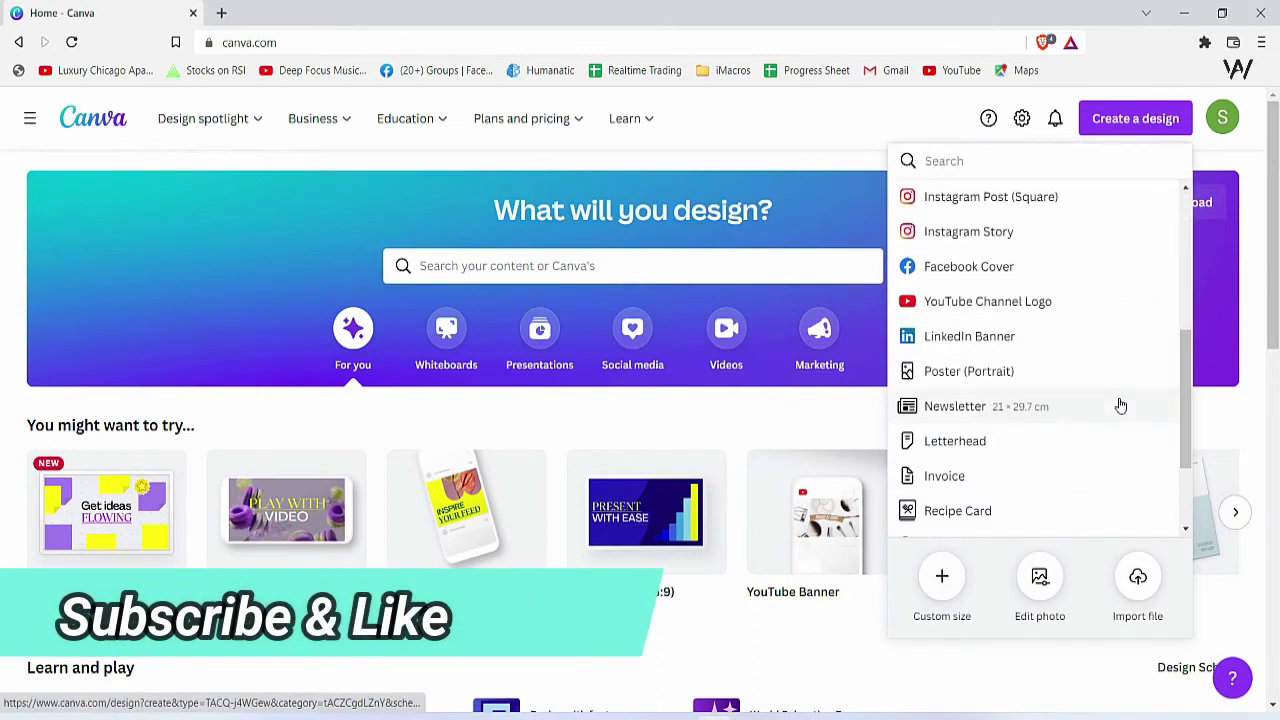
{"action": "scroll", "coordinate": [1117, 406], "scroll_direction": "up", "scroll_amount": 4}
{"action": "scroll", "coordinate": [1049, 474], "scroll_direction": "down", "scroll_amount": 3}
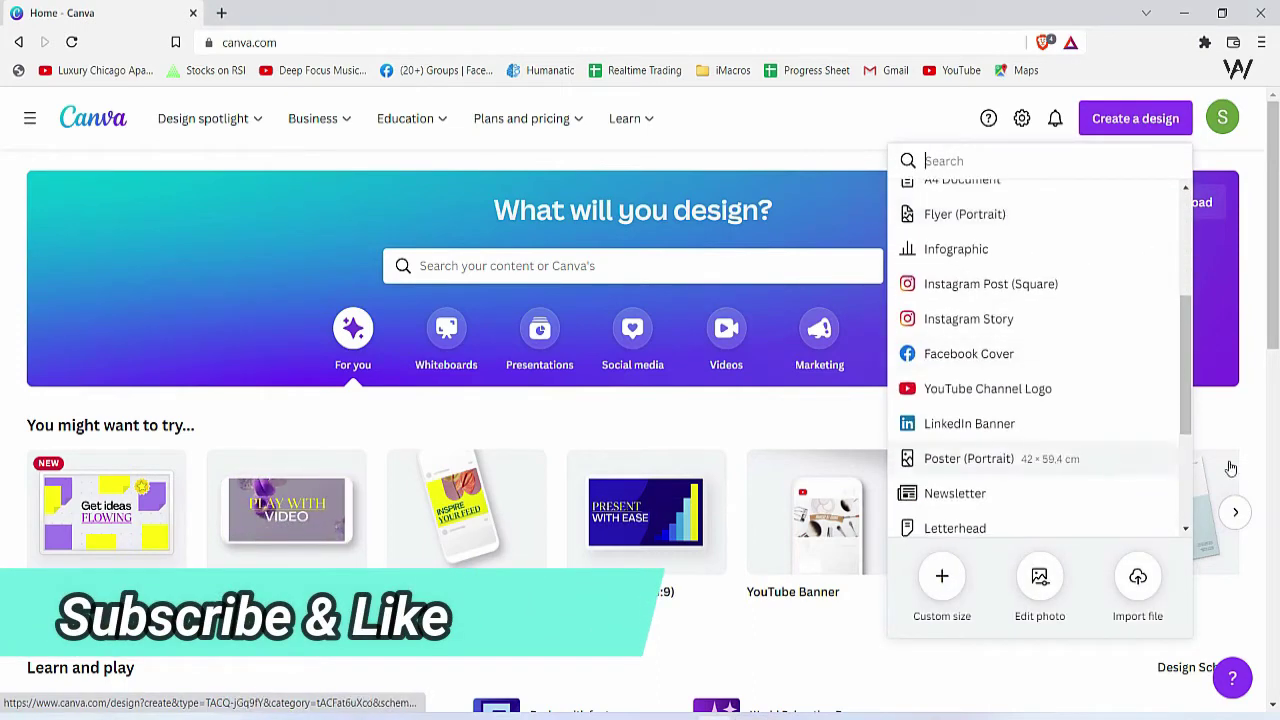
{"action": "scroll", "coordinate": [1134, 366], "scroll_direction": "up", "scroll_amount": 4}
{"action": "left_click", "coordinate": [964, 304]}
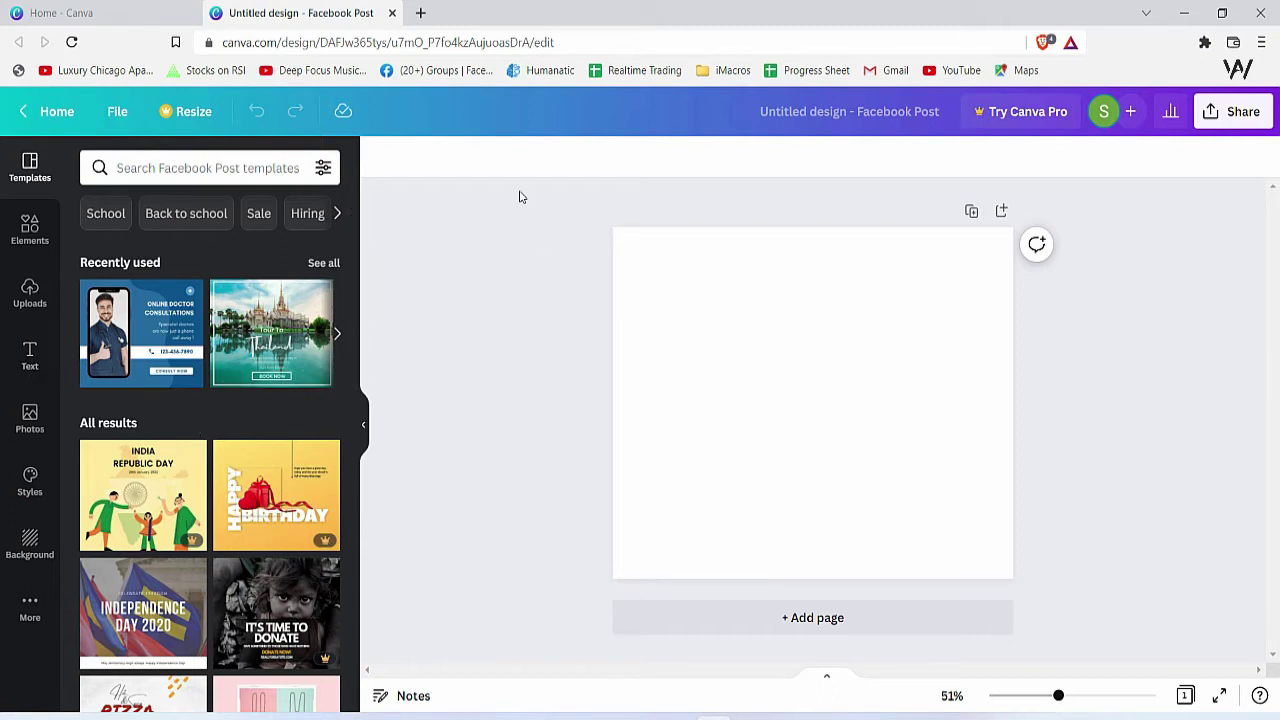
Hide the template suggestions, zoom the page to 68%, and bring up the Text panel
{"action": "left_click", "coordinate": [364, 430]}
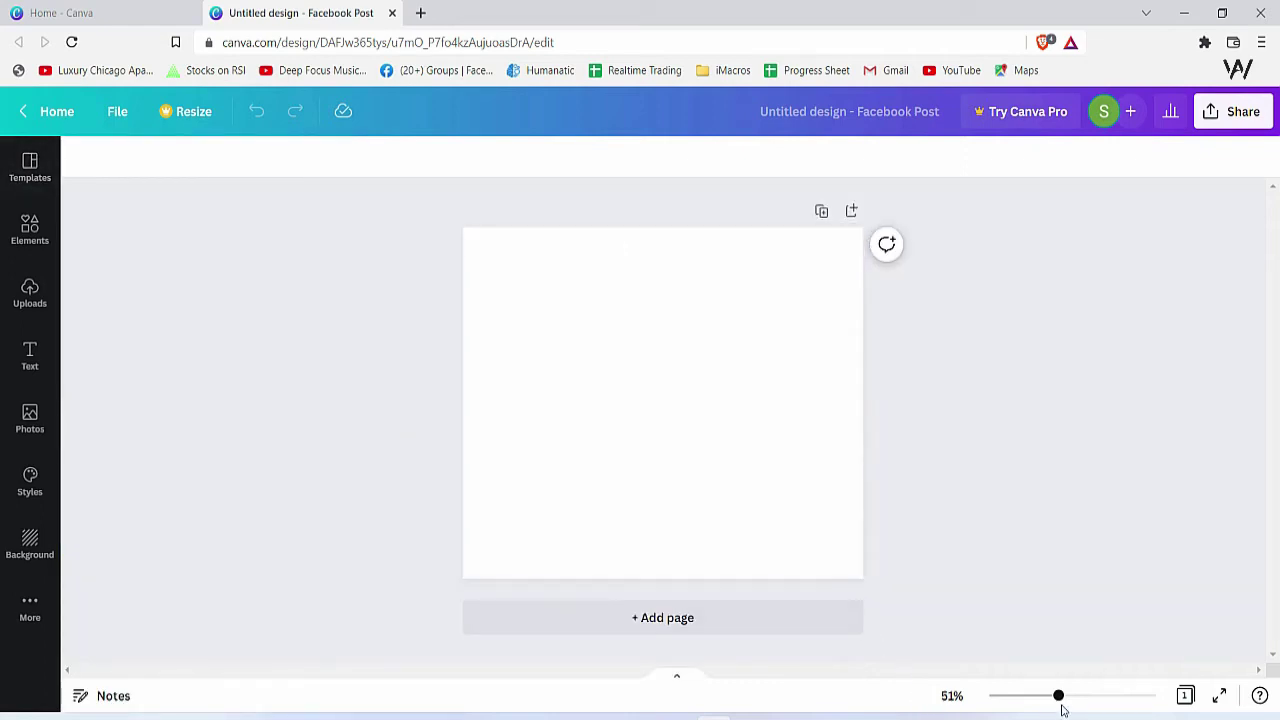
{"action": "left_click_drag", "start_coordinate": [1060, 696], "coordinate": [1070, 695]}
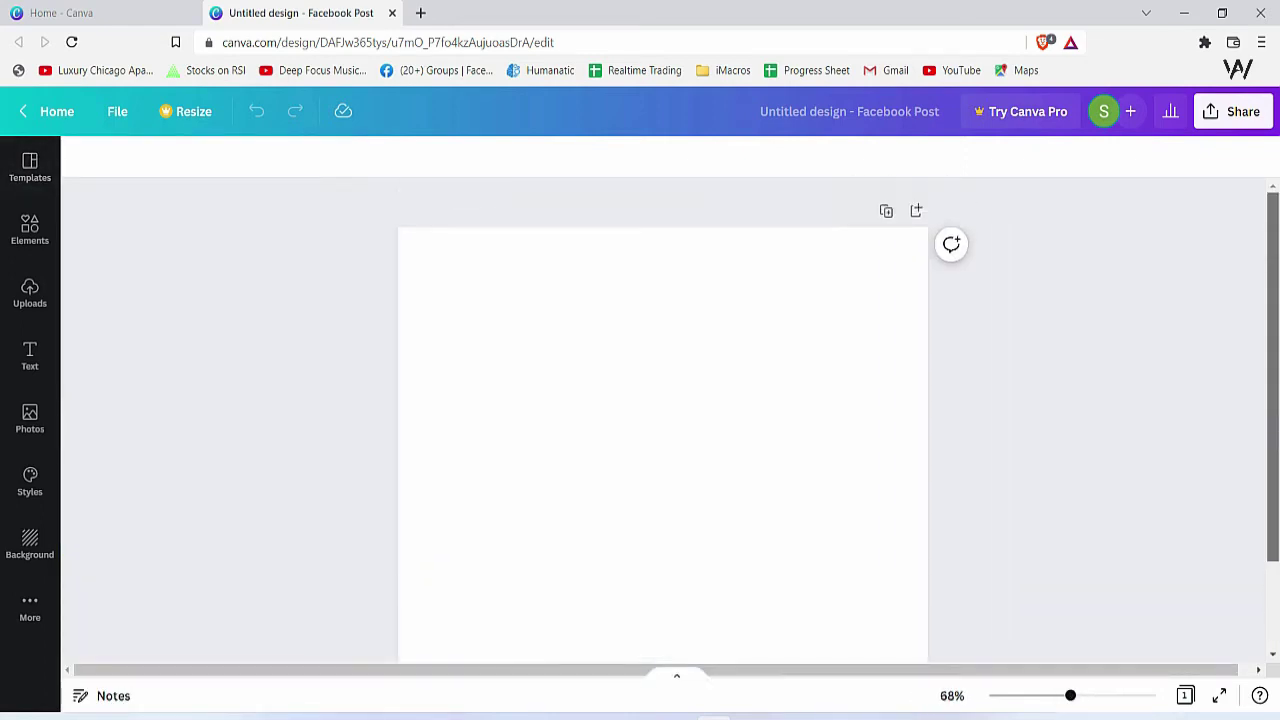
{"action": "left_click", "coordinate": [30, 360]}
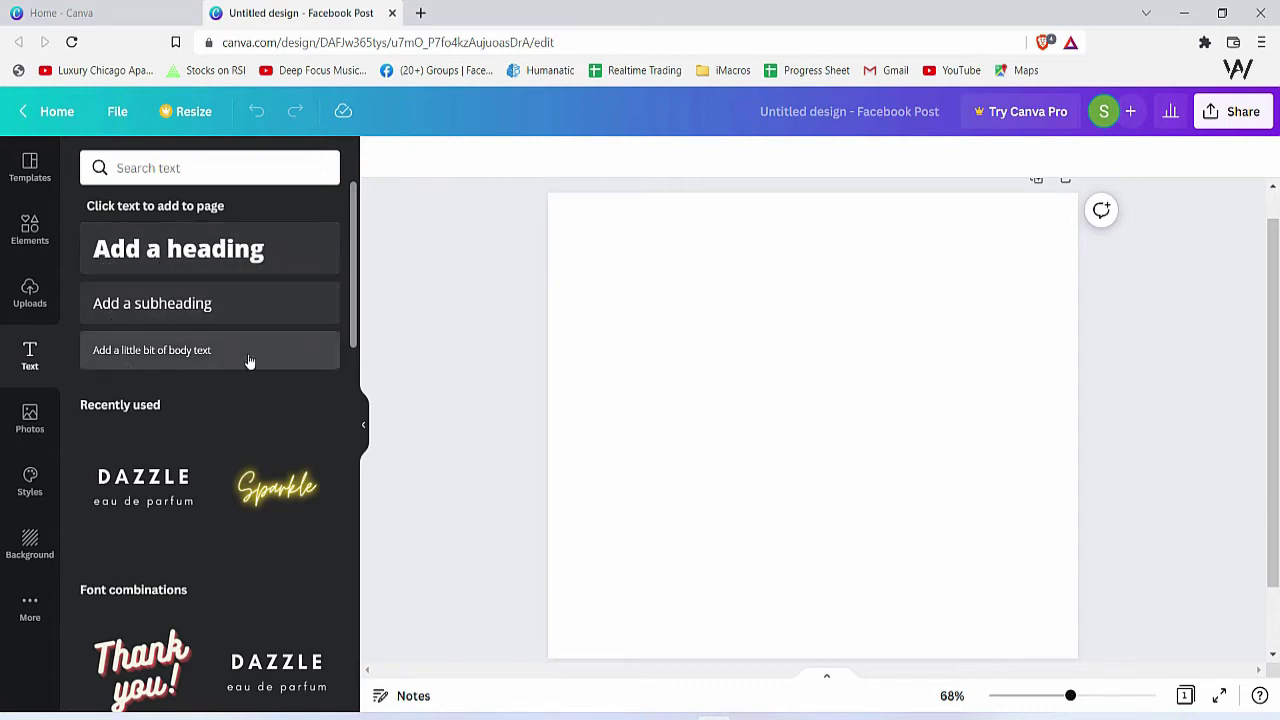
{"action": "scroll", "coordinate": [325, 440], "scroll_direction": "down", "scroll_amount": 10}
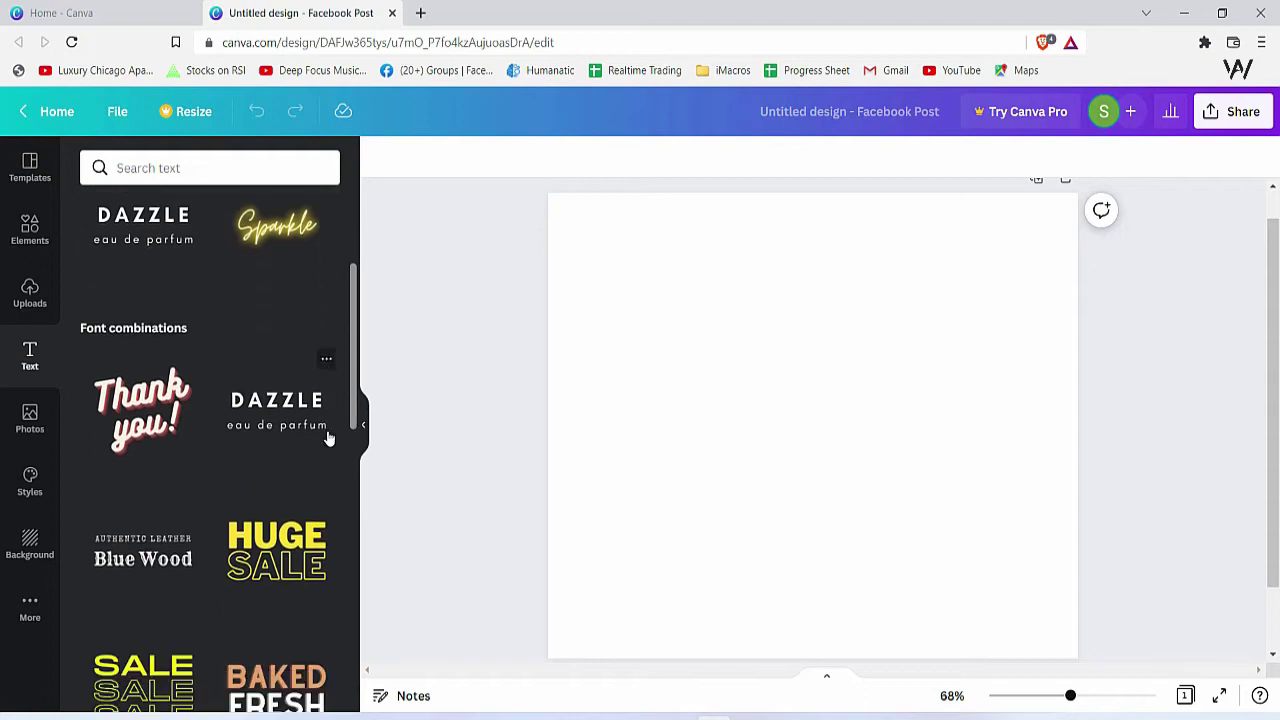
{"action": "scroll", "coordinate": [314, 434], "scroll_direction": "down", "scroll_amount": 10}
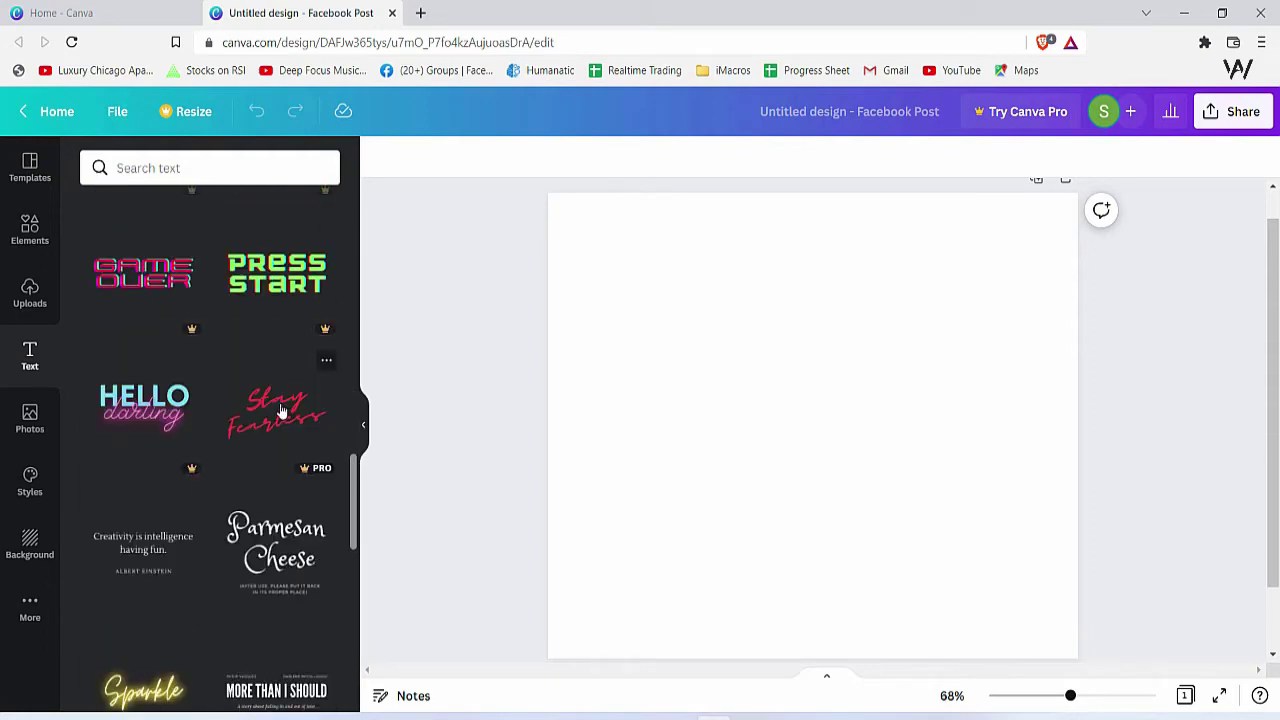
{"action": "scroll", "coordinate": [281, 411], "scroll_direction": "down", "scroll_amount": 4}
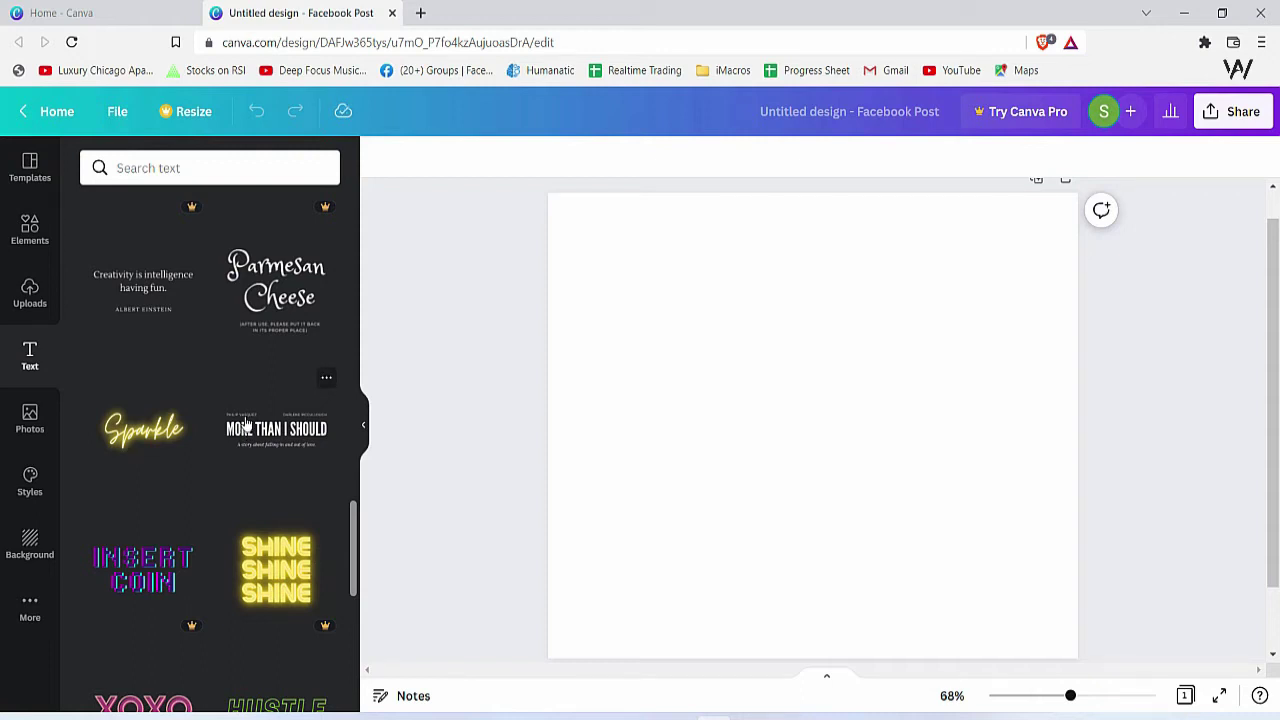
{"action": "scroll", "coordinate": [242, 411], "scroll_direction": "down", "scroll_amount": 10}
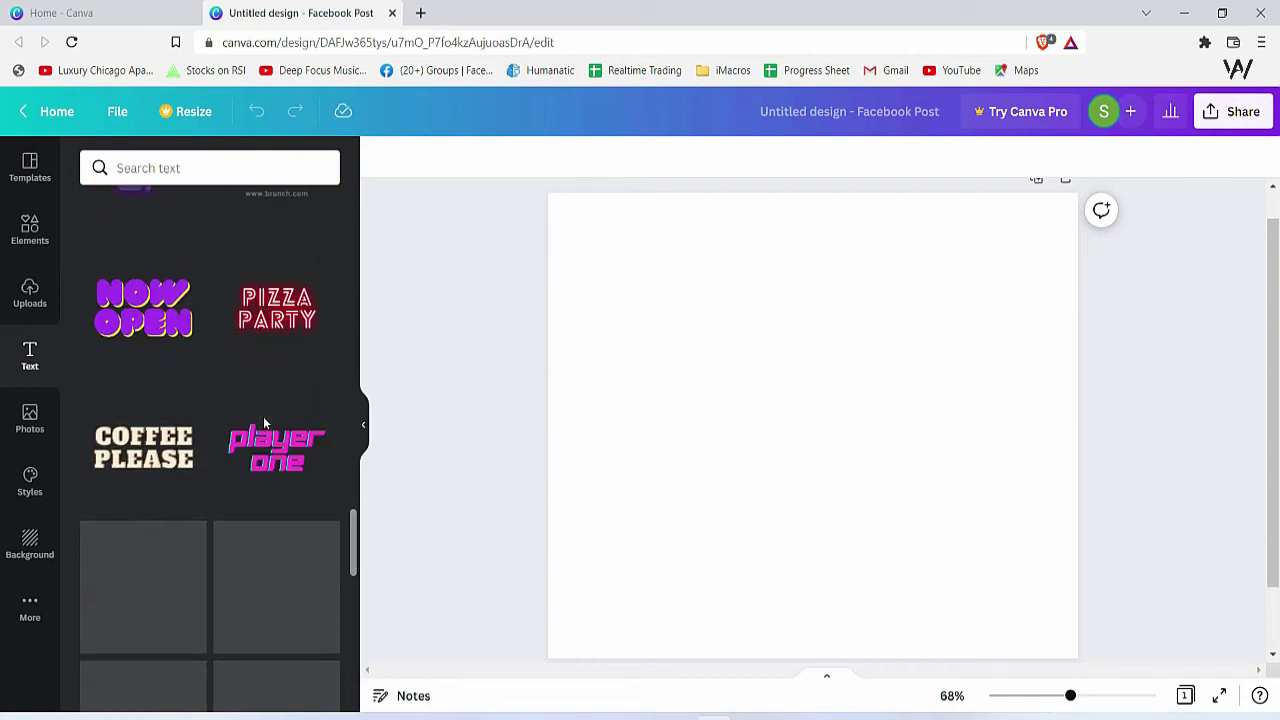
{"action": "scroll", "coordinate": [311, 463], "scroll_direction": "down", "scroll_amount": 1}
{"action": "scroll", "coordinate": [306, 443], "scroll_direction": "up", "scroll_amount": 15}
{"action": "scroll", "coordinate": [286, 434], "scroll_direction": "down", "scroll_amount": 4}
{"action": "scroll", "coordinate": [273, 403], "scroll_direction": "down", "scroll_amount": 15}
{"action": "scroll", "coordinate": [300, 434], "scroll_direction": "down", "scroll_amount": 8}
{"action": "scroll", "coordinate": [291, 437], "scroll_direction": "up", "scroll_amount": 3}
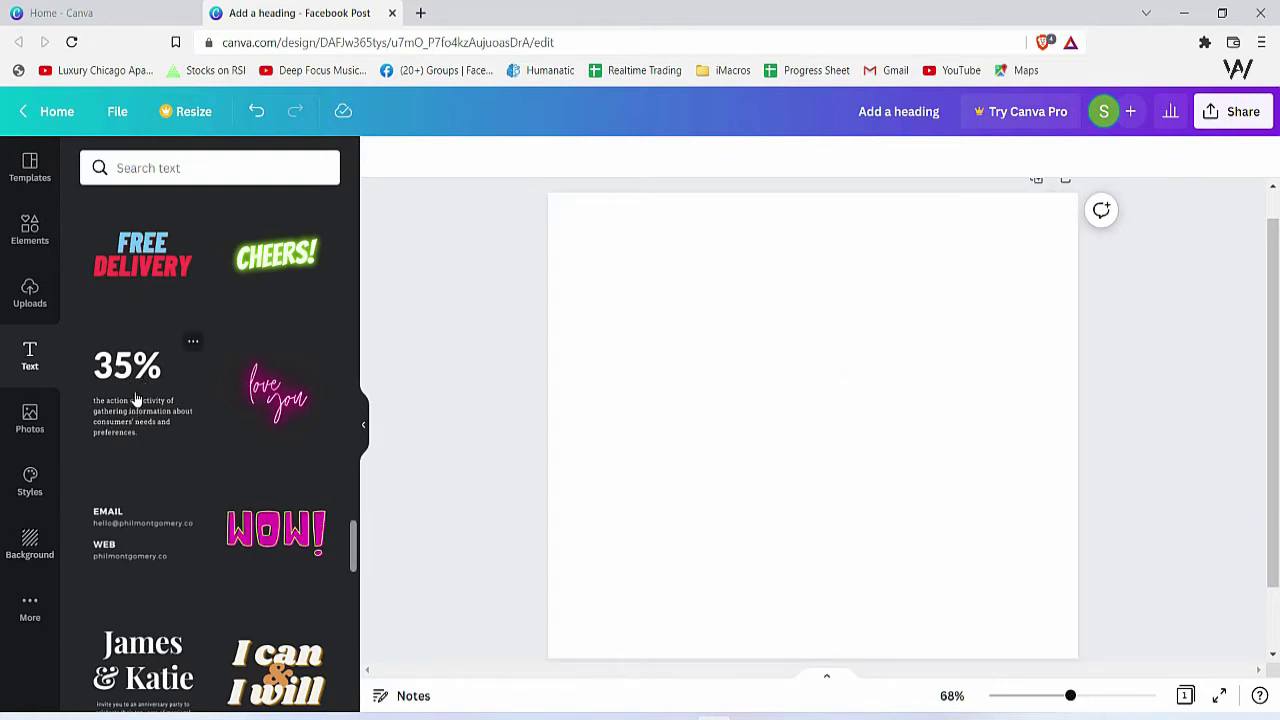
Set the page background to black and delete the 35% text group
{"action": "left_click", "coordinate": [802, 344]}
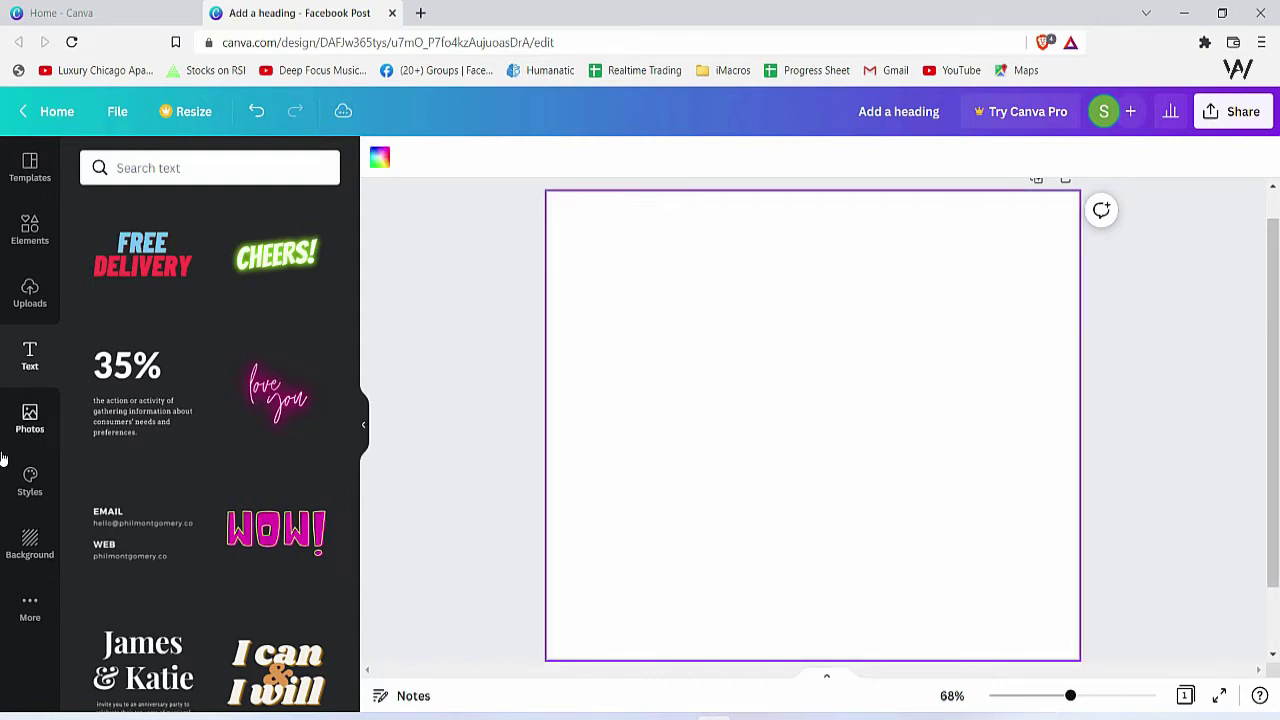
{"action": "left_click", "coordinate": [30, 545]}
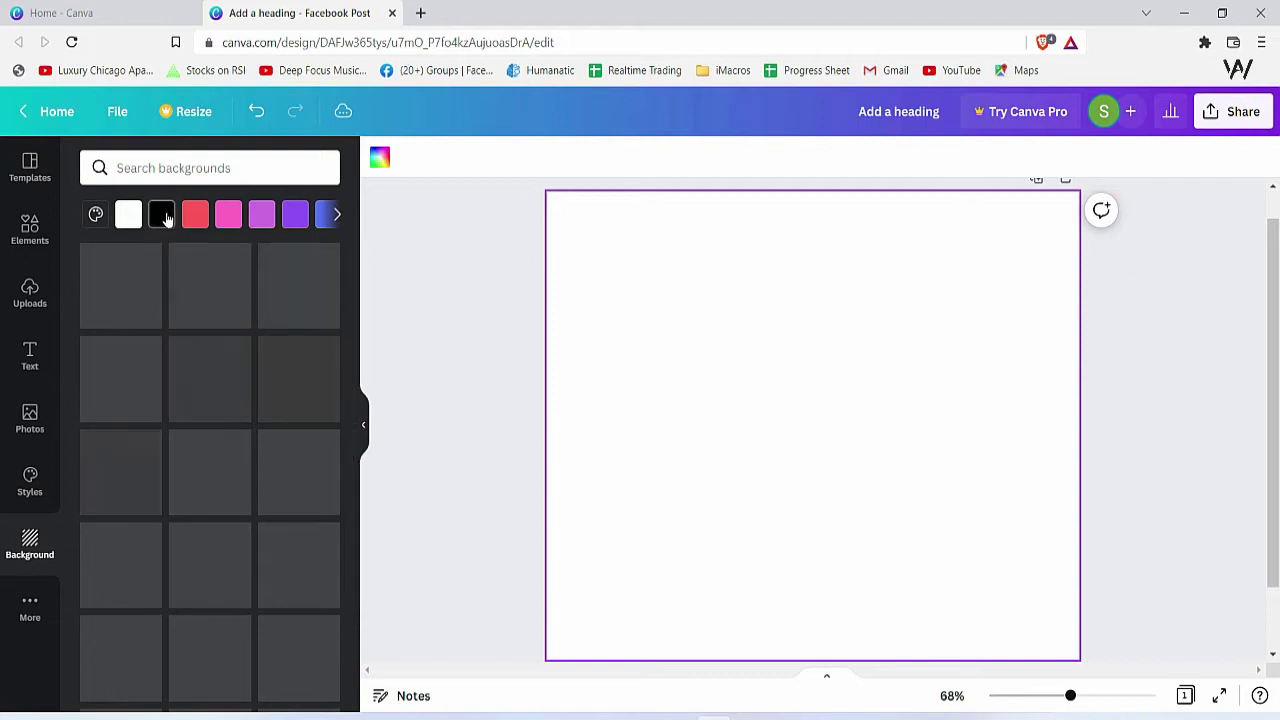
{"action": "key", "text": "ctrl+v"}
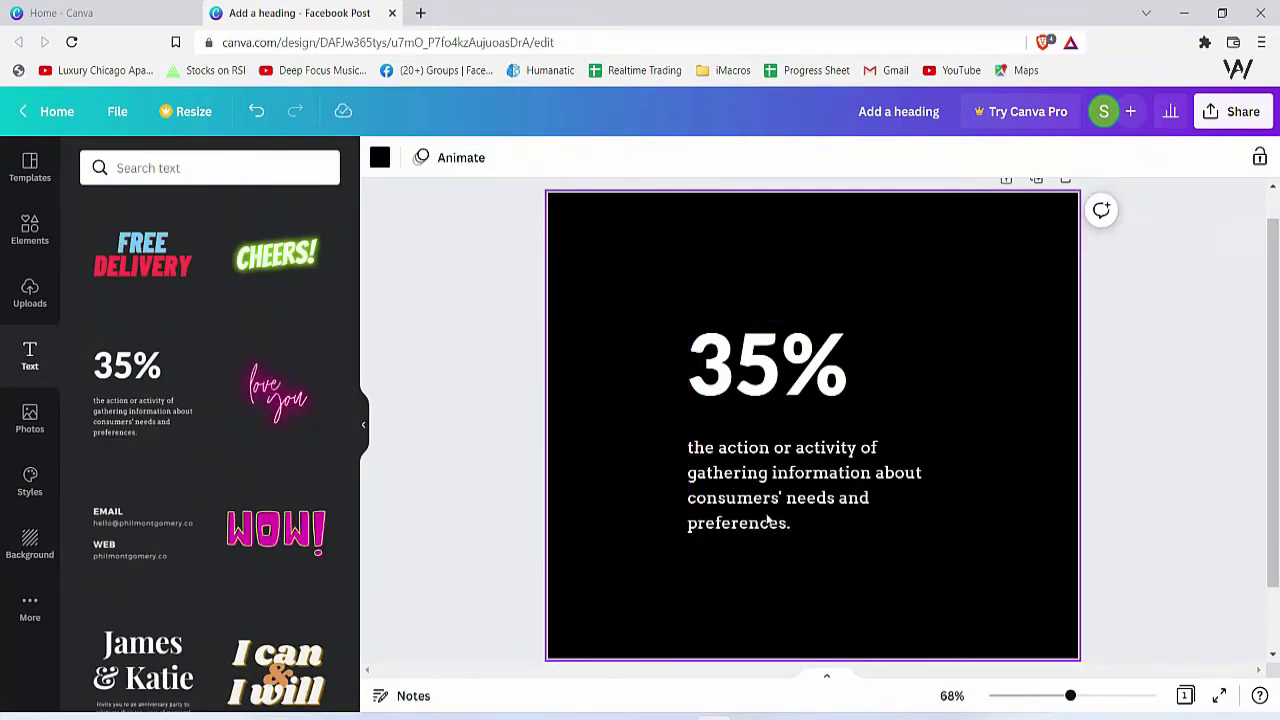
{"action": "left_click", "coordinate": [779, 530]}
{"action": "double_click", "coordinate": [779, 530]}
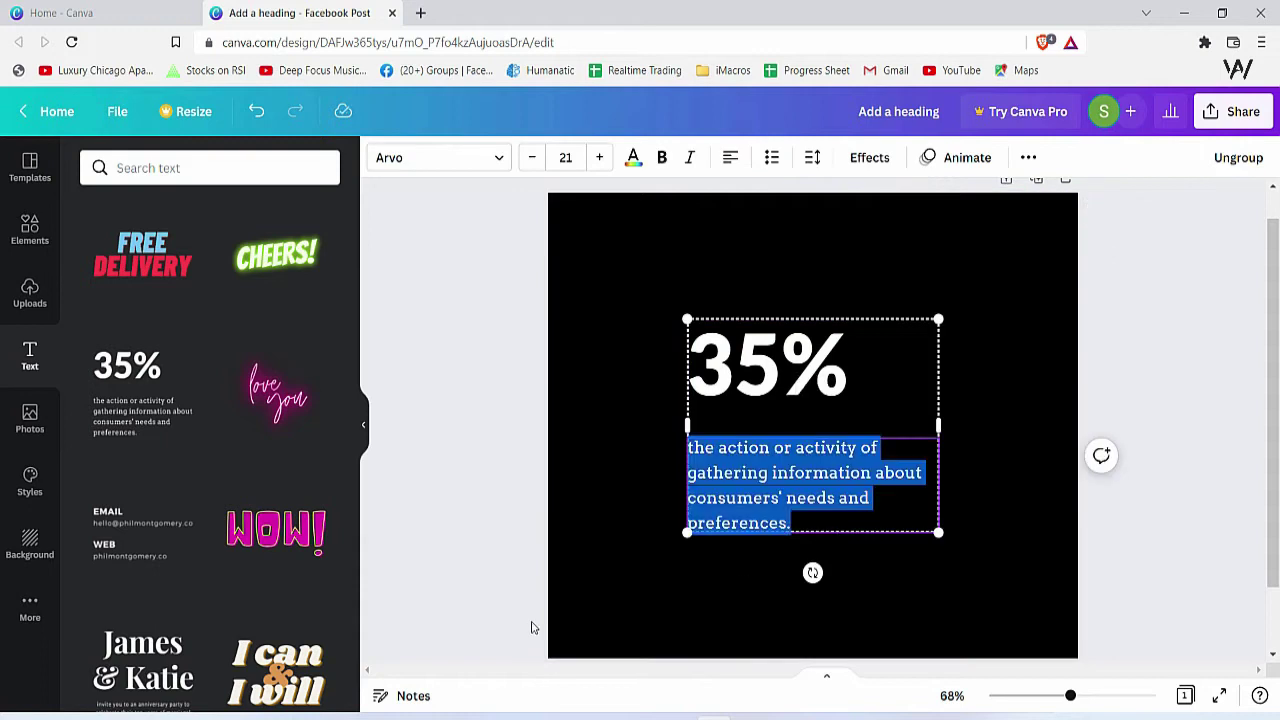
{"action": "left_click", "coordinate": [540, 538]}
{"action": "left_click", "coordinate": [874, 503]}
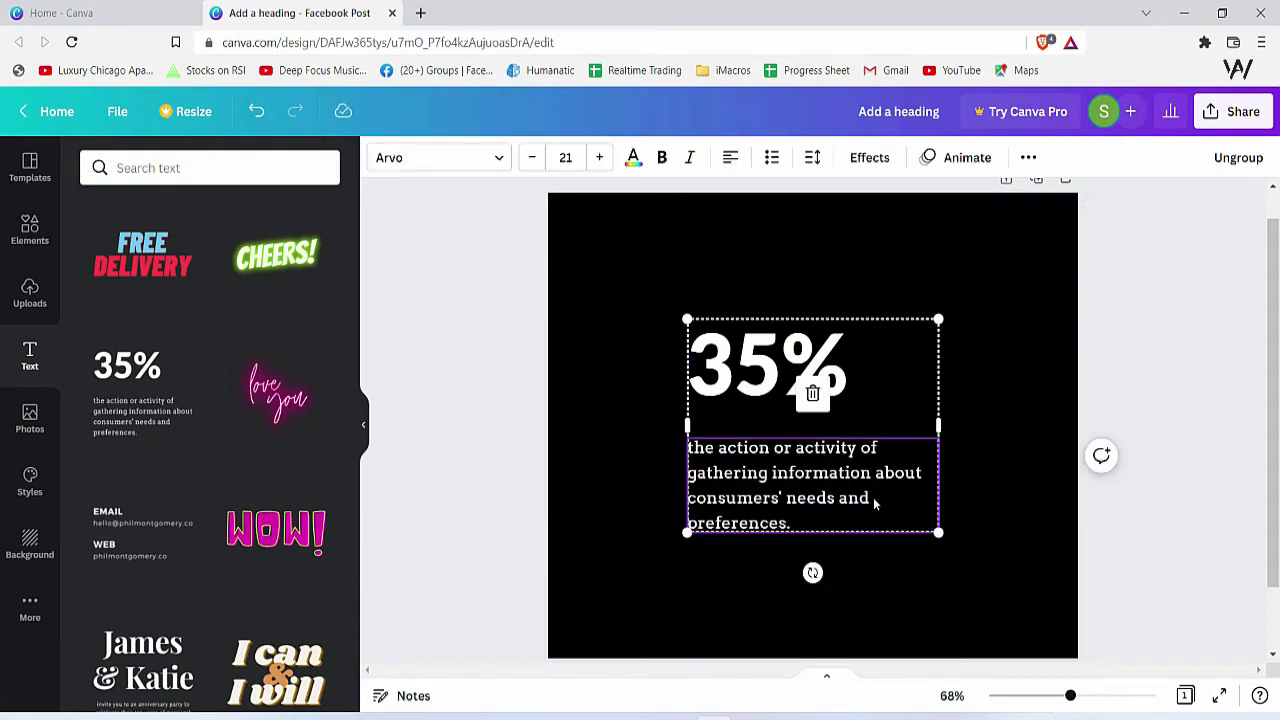
{"action": "key", "text": "Delete"}
Add the ESPRESSO coffee price-list font combination to the black page
{"action": "scroll", "coordinate": [63, 620], "scroll_direction": "down", "scroll_amount": 3}
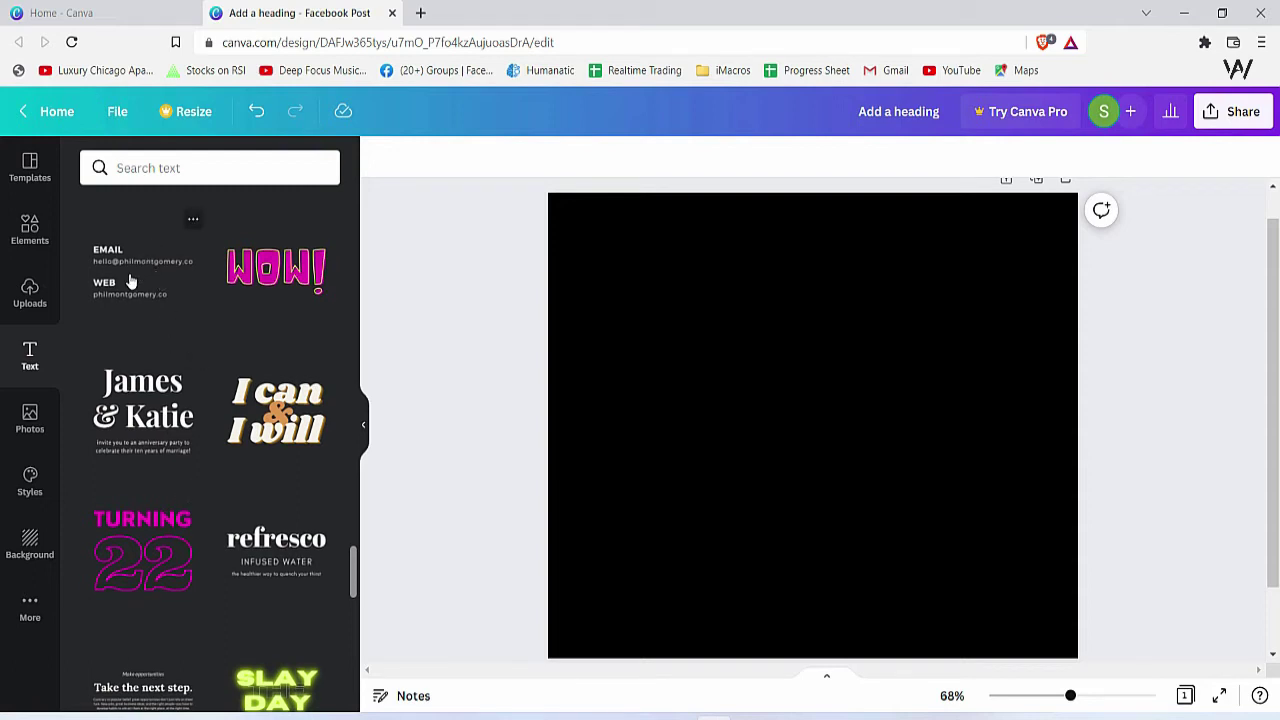
{"action": "scroll", "coordinate": [154, 451], "scroll_direction": "down", "scroll_amount": 2}
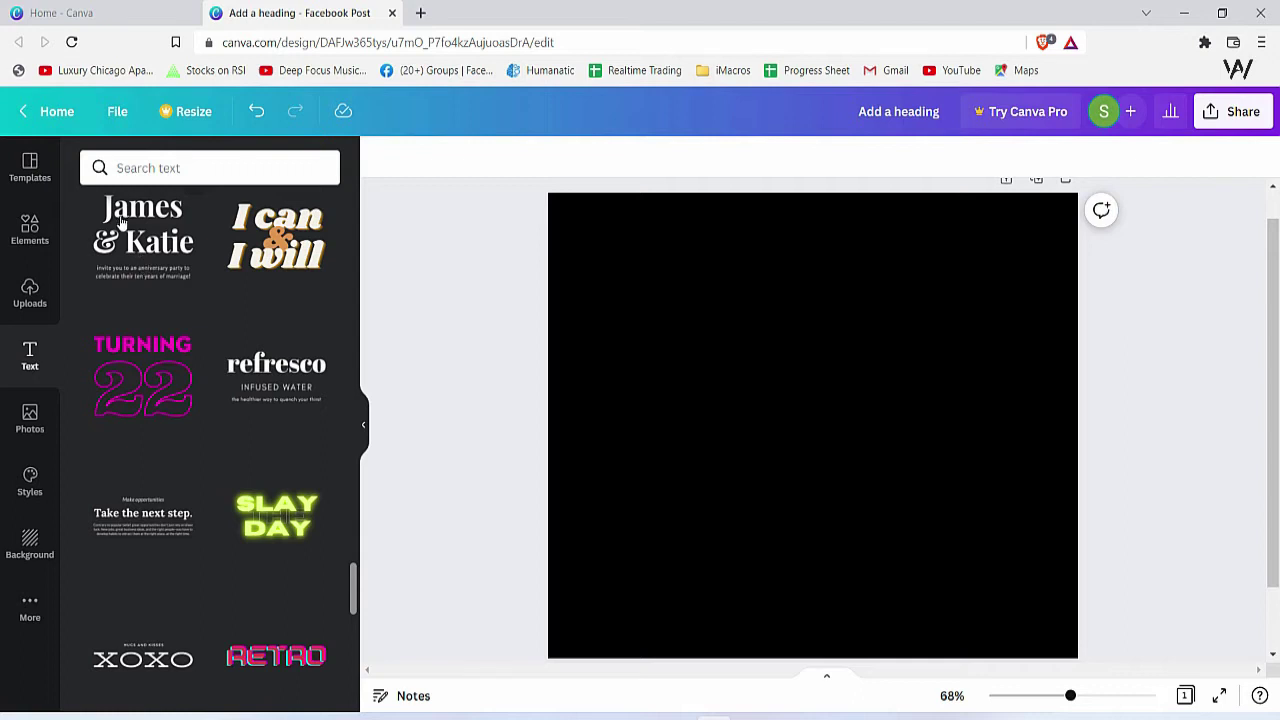
{"action": "scroll", "coordinate": [160, 400], "scroll_direction": "down", "scroll_amount": 8}
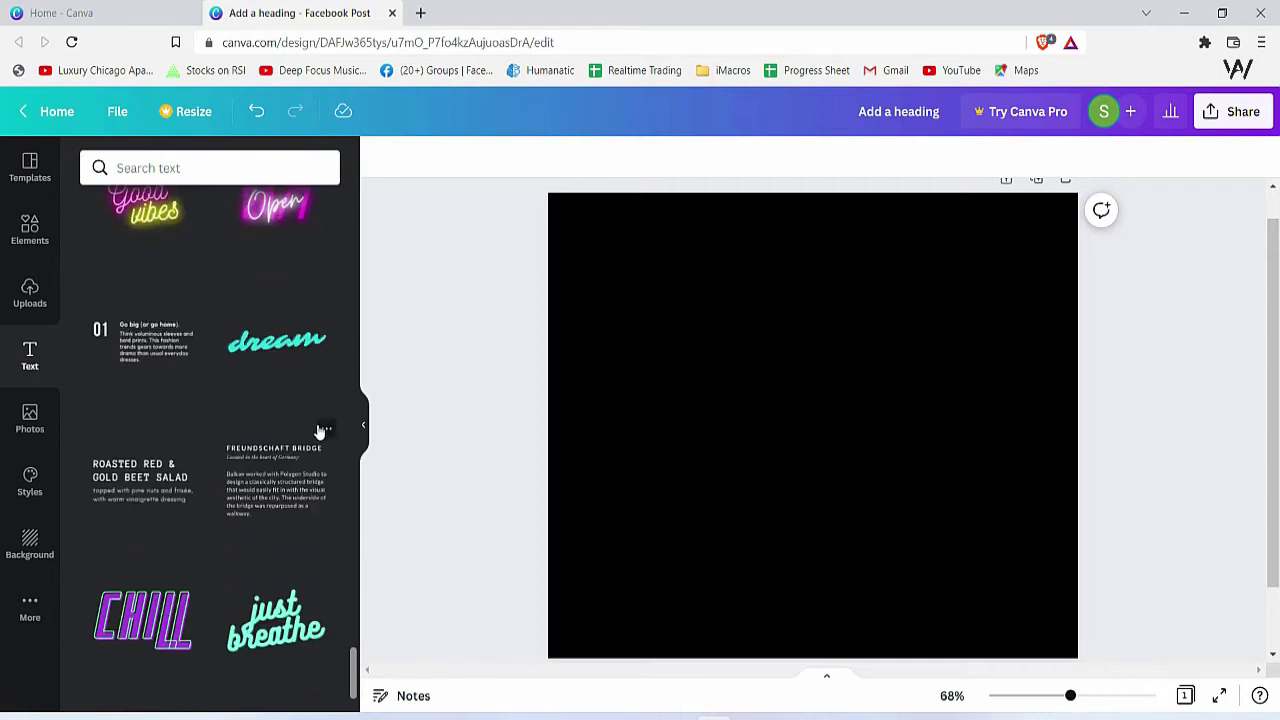
{"action": "scroll", "coordinate": [257, 546], "scroll_direction": "down", "scroll_amount": 5}
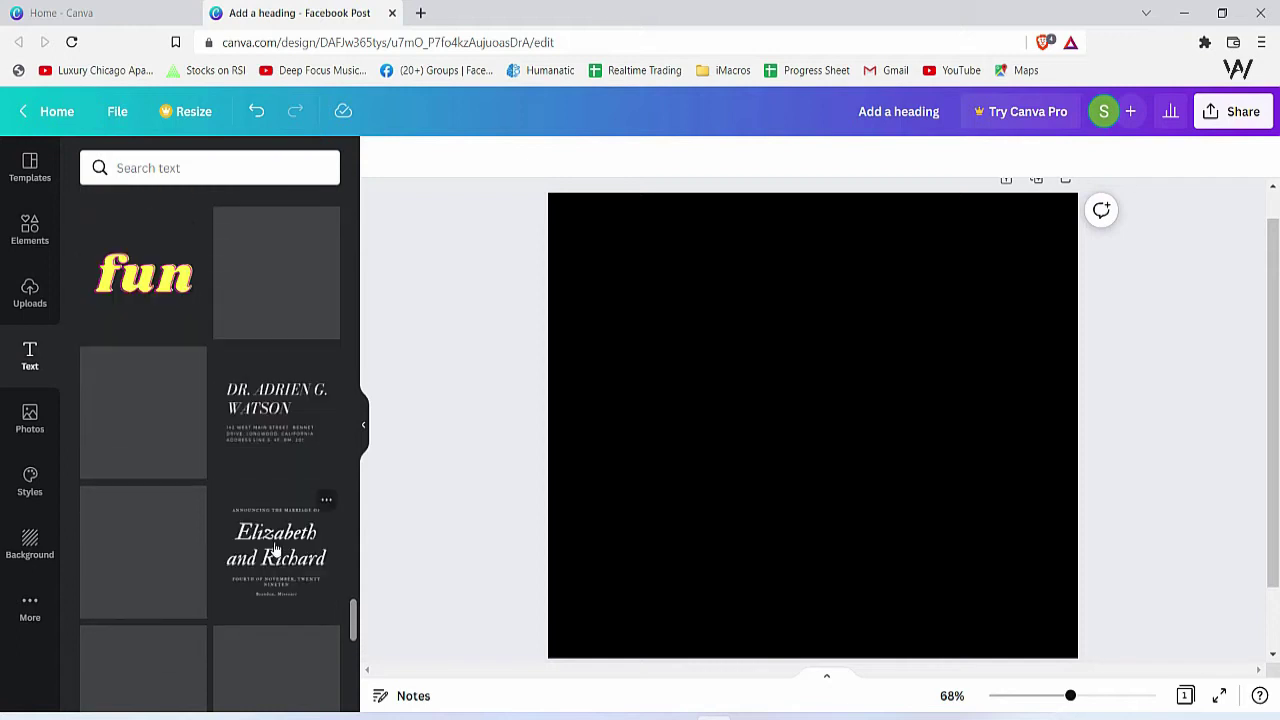
{"action": "scroll", "coordinate": [318, 460], "scroll_direction": "down", "scroll_amount": 5}
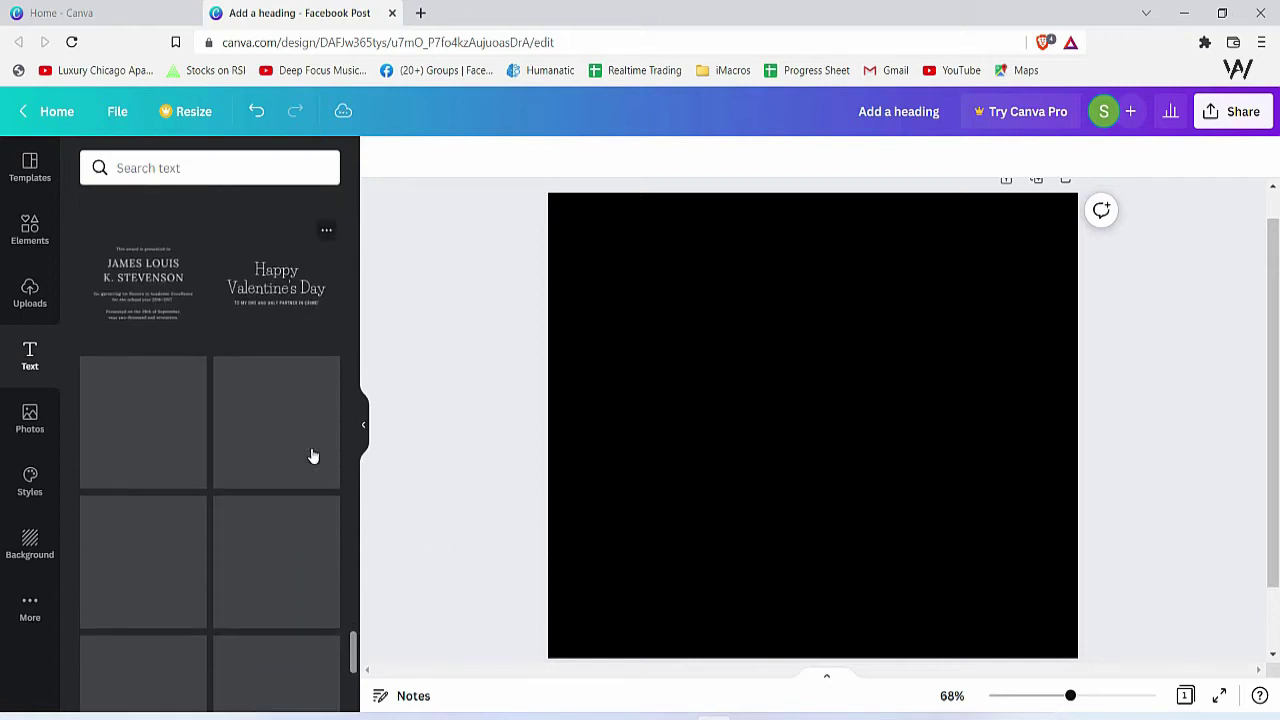
{"action": "scroll", "coordinate": [300, 462], "scroll_direction": "down", "scroll_amount": 5}
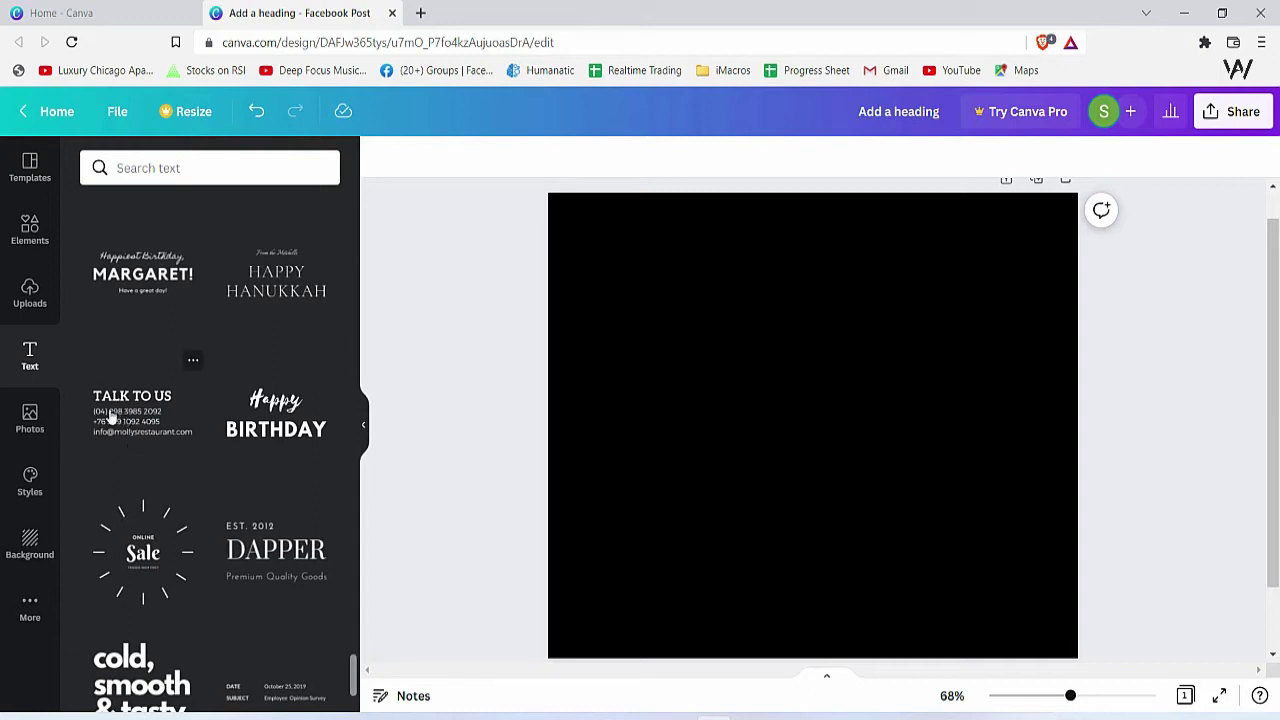
{"action": "scroll", "coordinate": [300, 490], "scroll_direction": "down", "scroll_amount": 3}
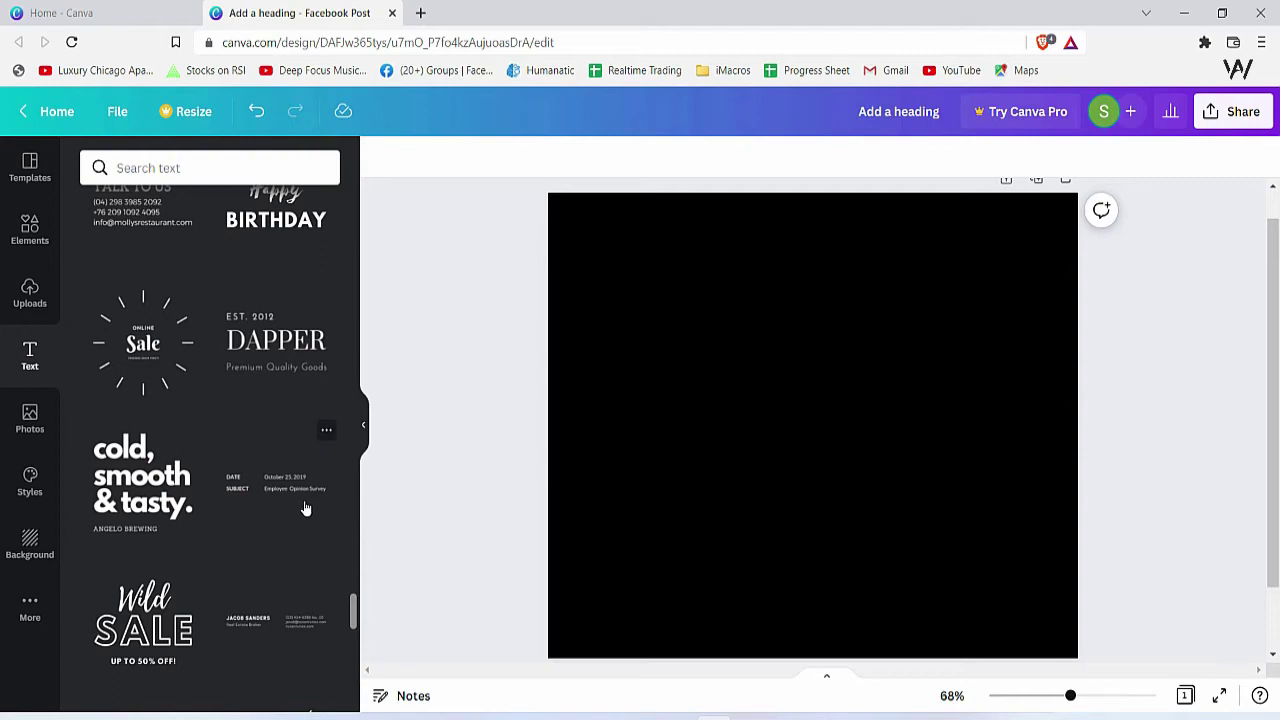
{"action": "scroll", "coordinate": [300, 480], "scroll_direction": "down", "scroll_amount": 3}
{"action": "left_click", "coordinate": [286, 408]}
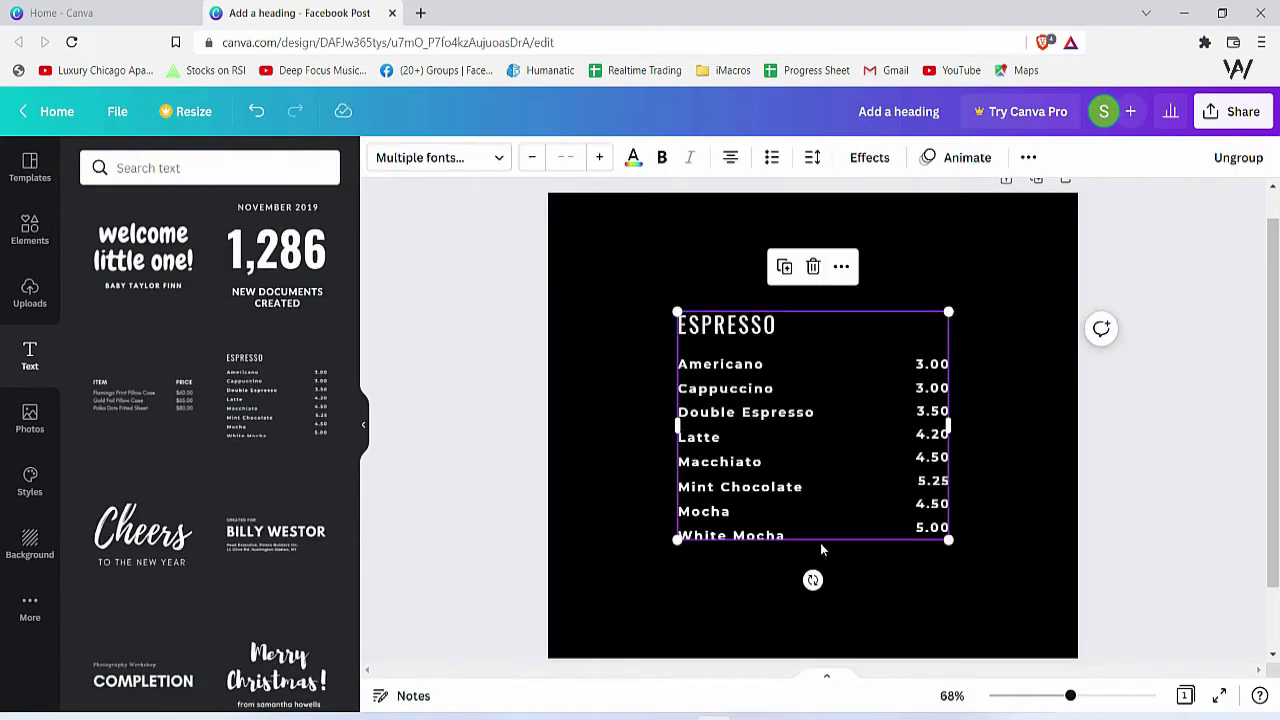
{"action": "left_click", "coordinate": [485, 476]}
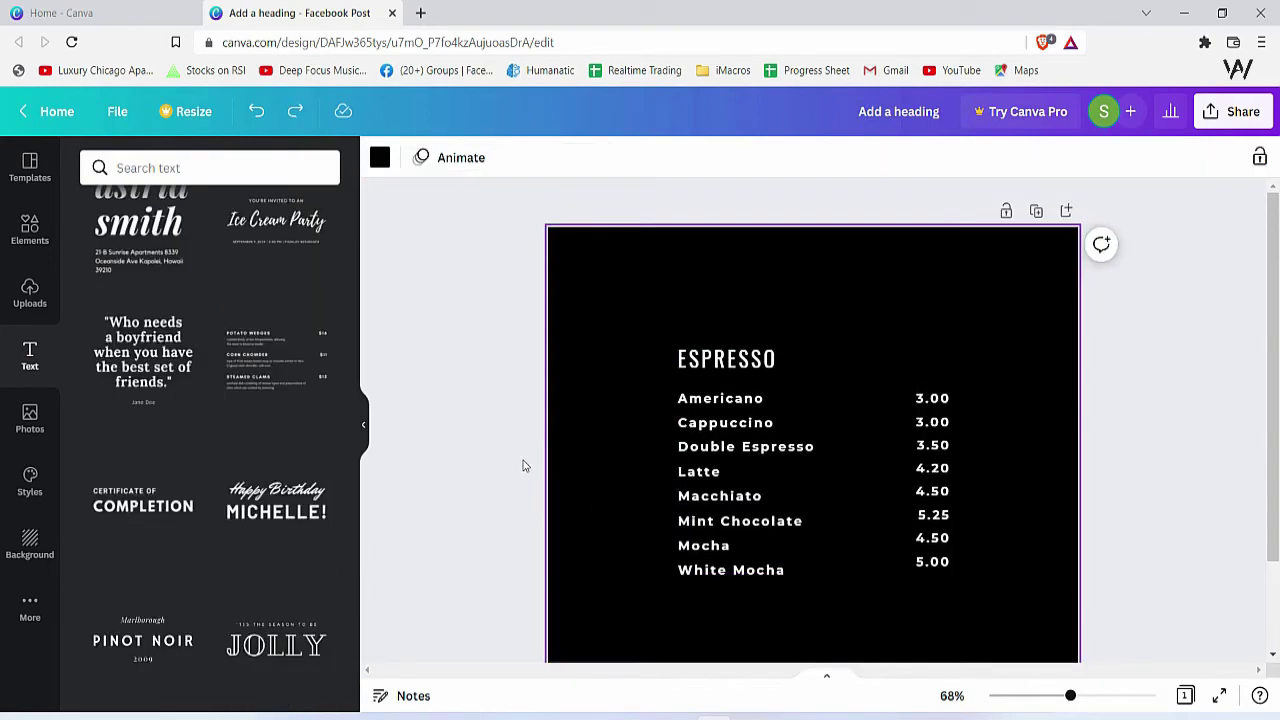
Start a text-style search and browse the Text panel results
{"action": "left_click", "coordinate": [212, 168]}
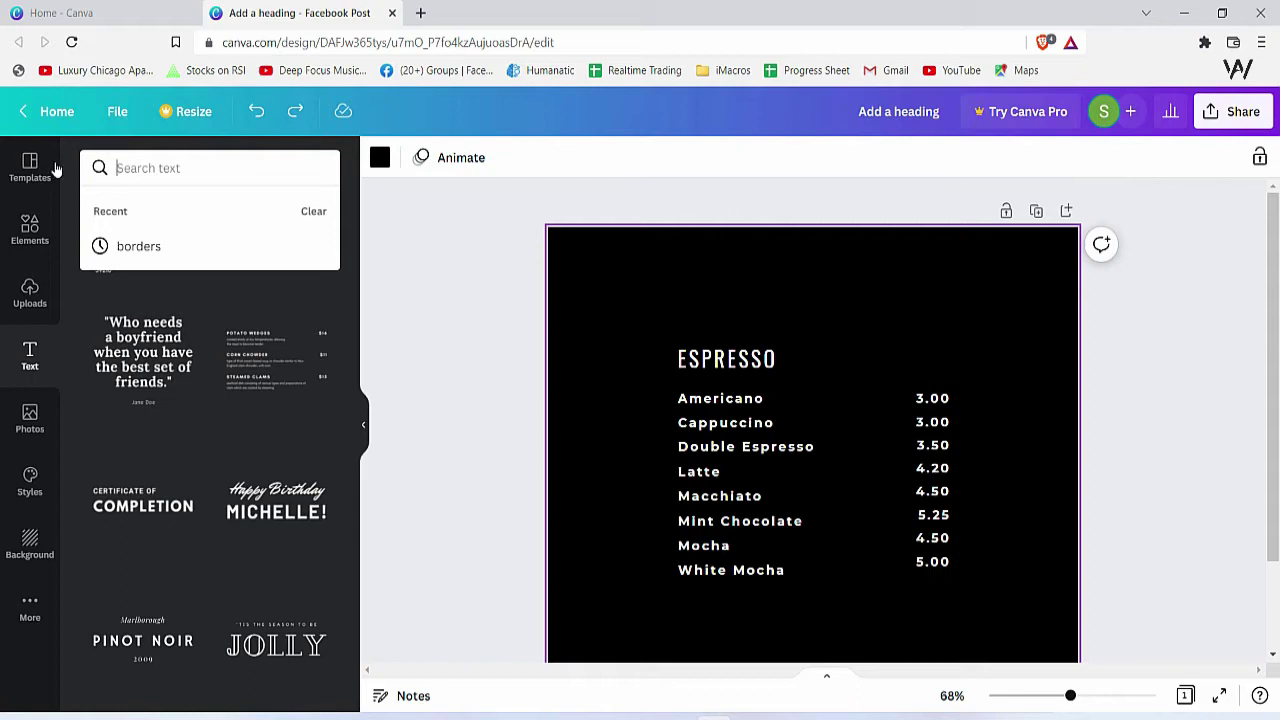
{"action": "scroll", "coordinate": [251, 480], "scroll_direction": "down", "scroll_amount": 4}
{"action": "scroll", "coordinate": [251, 486], "scroll_direction": "up", "scroll_amount": 4}
{"action": "scroll", "coordinate": [260, 490], "scroll_direction": "up", "scroll_amount": 3}
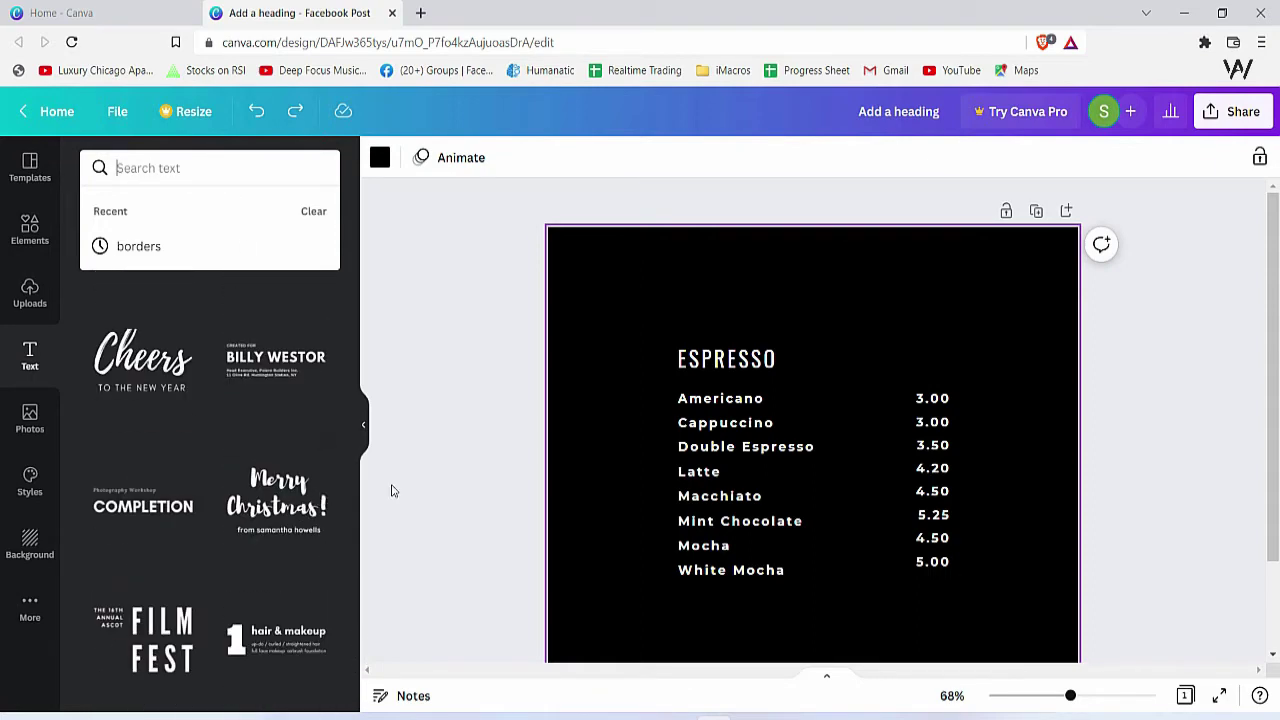
{"action": "left_click", "coordinate": [466, 289]}
{"action": "scroll", "coordinate": [320, 363], "scroll_direction": "up", "scroll_amount": 3}
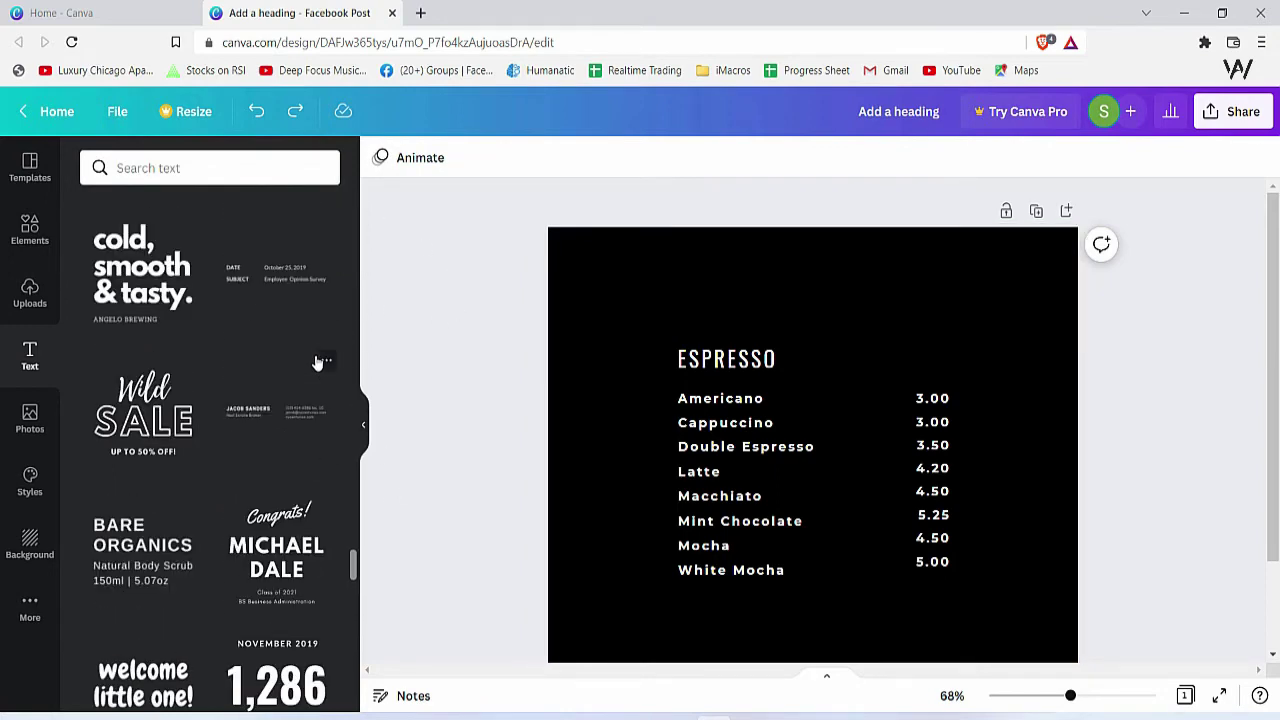
{"action": "scroll", "coordinate": [290, 350], "scroll_direction": "up", "scroll_amount": 1}
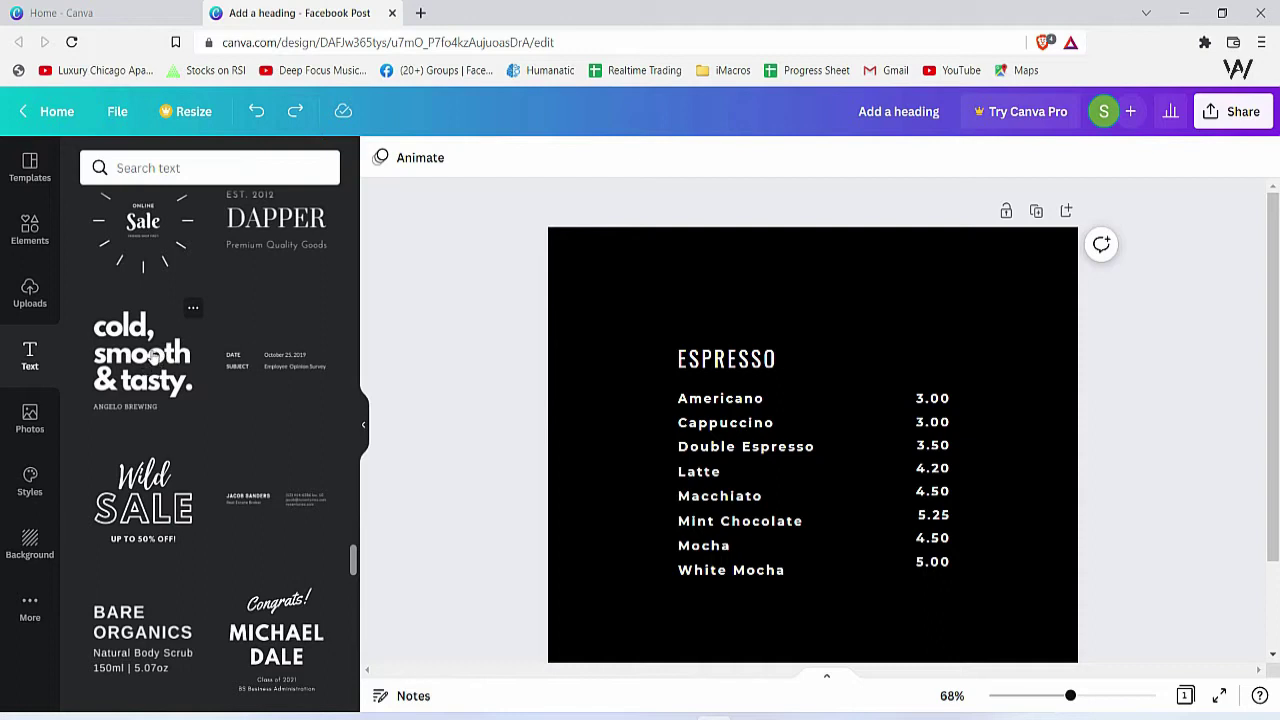
{"action": "left_click", "coordinate": [194, 312]}
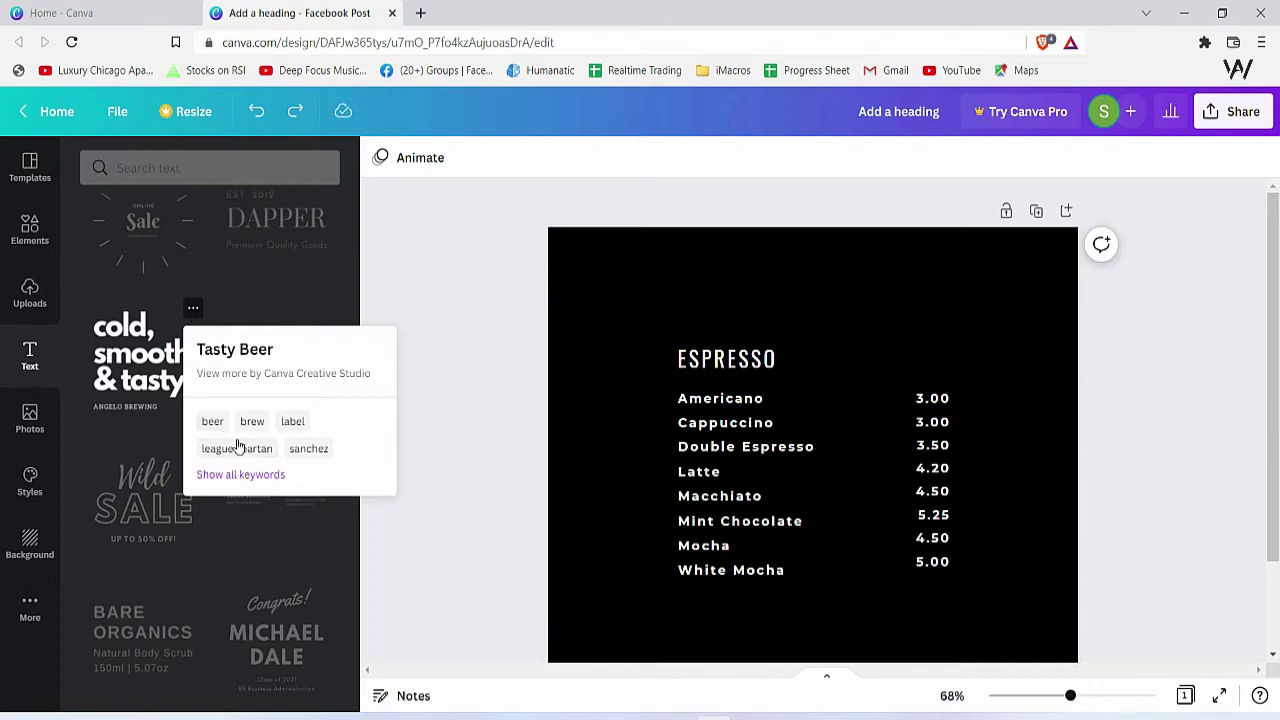
{"action": "left_click", "coordinate": [340, 290]}
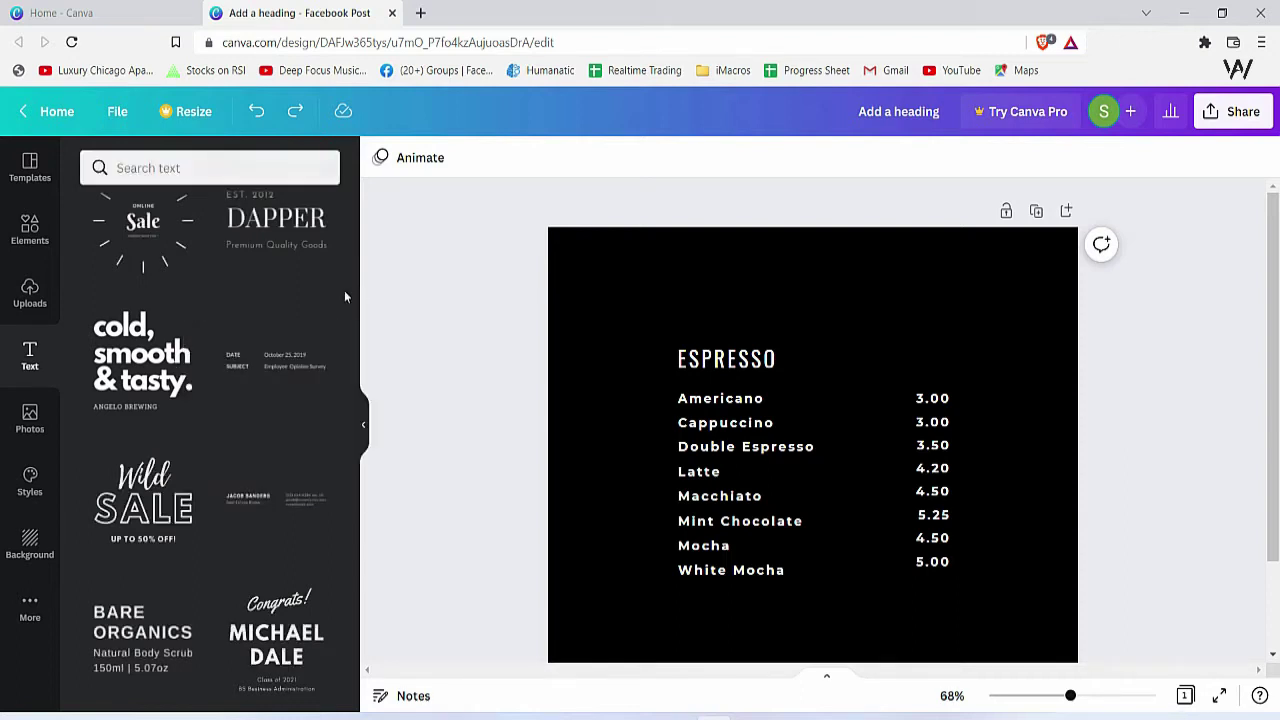
{"action": "left_click", "coordinate": [327, 309]}
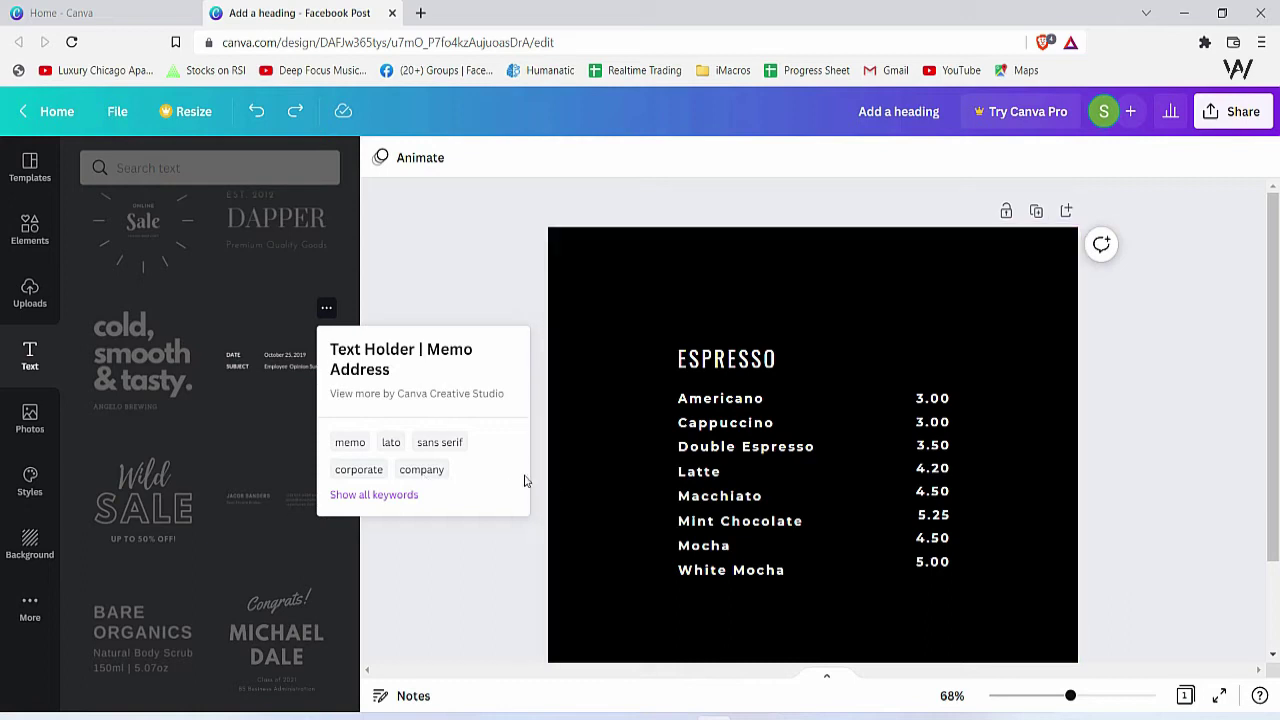
{"action": "left_click", "coordinate": [389, 323]}
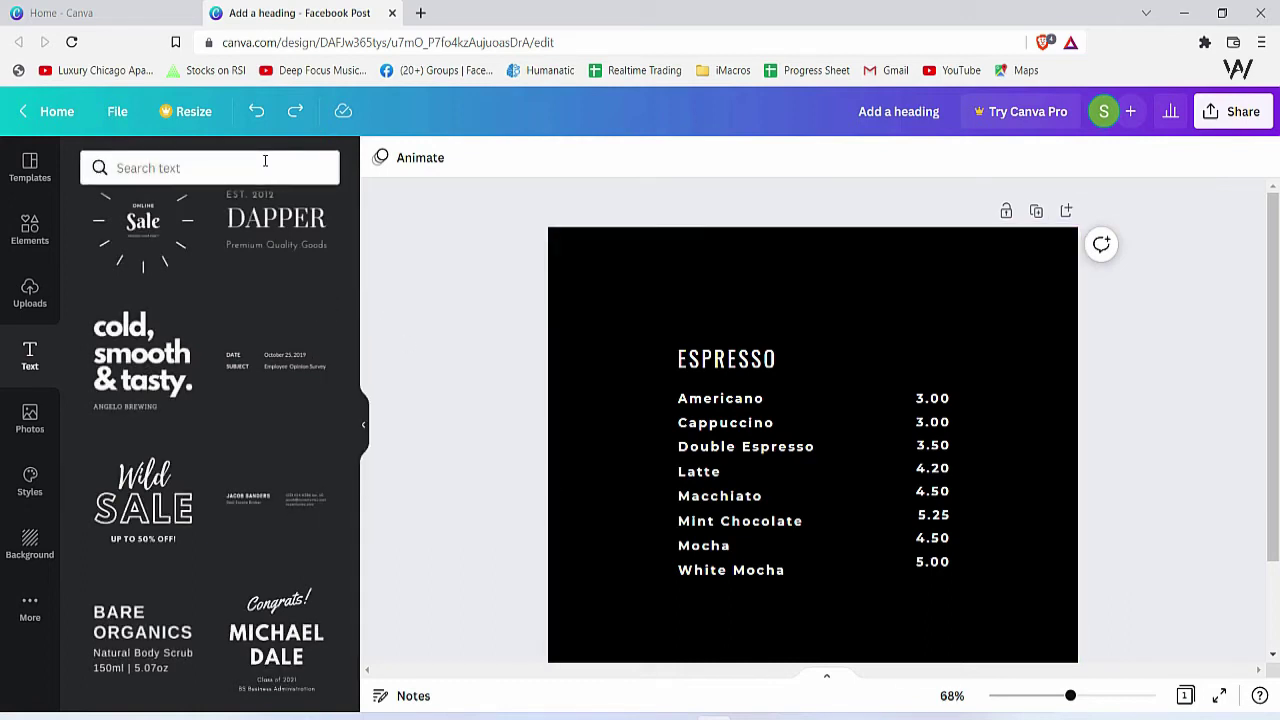
Search the Text panel for 'quotes' and delete the espresso menu from the page
{"action": "left_click", "coordinate": [215, 165]}
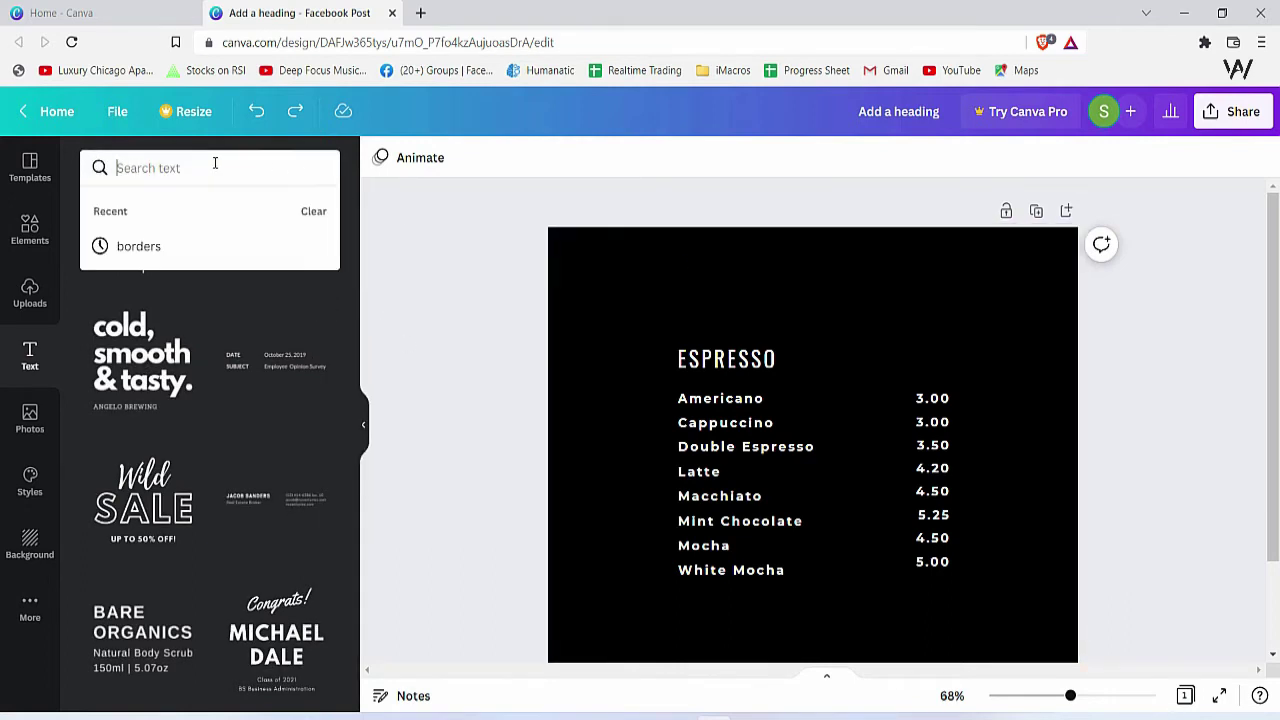
{"action": "type", "text": "quotes"}
{"action": "key", "text": "Return"}
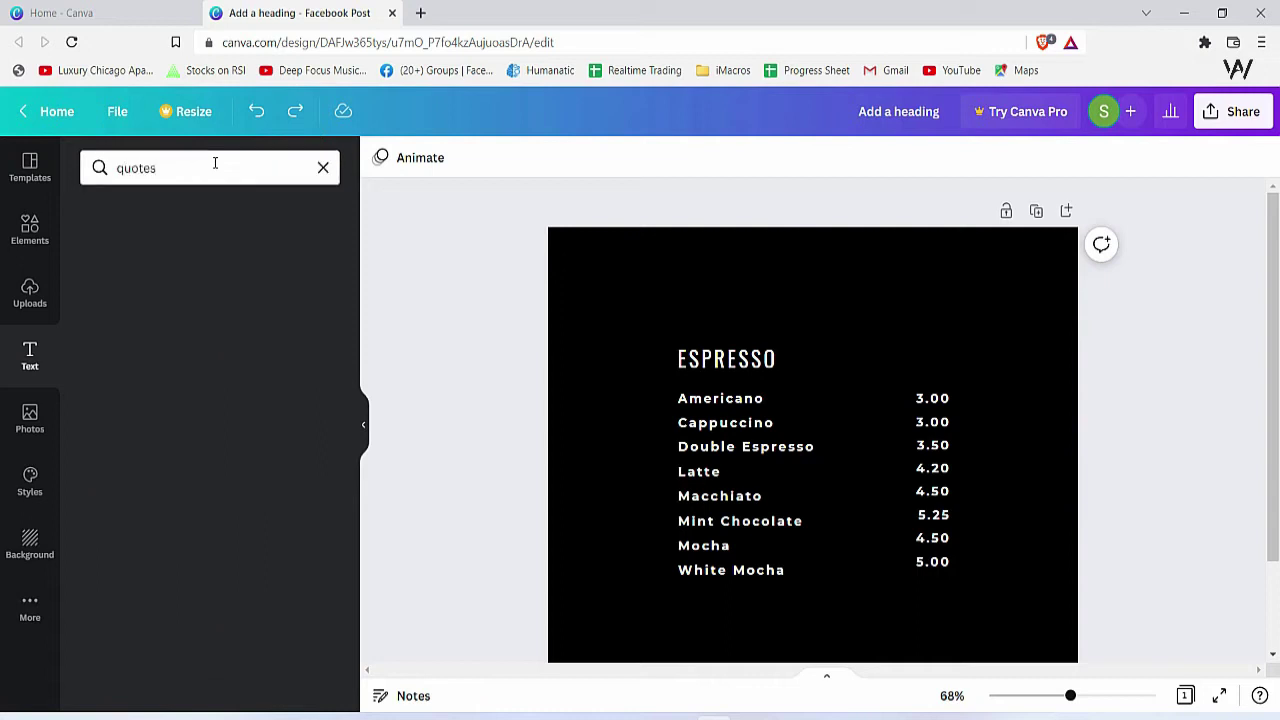
{"action": "left_click", "coordinate": [861, 429]}
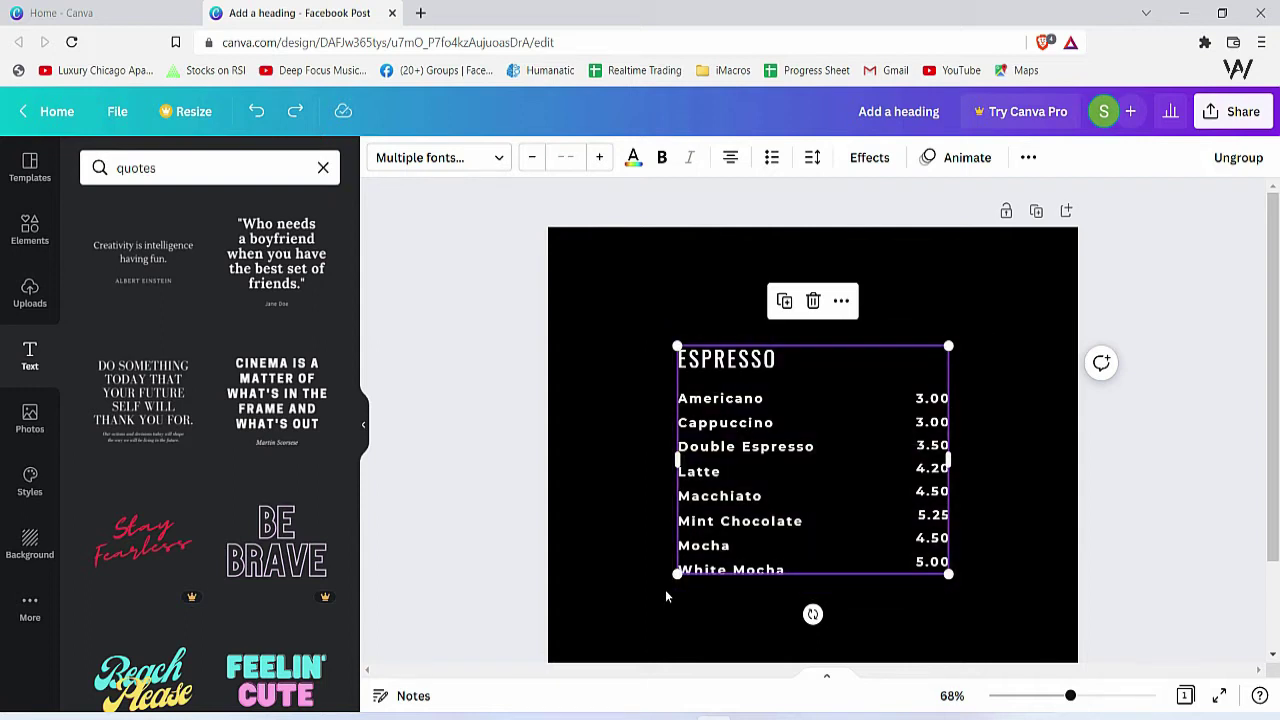
{"action": "key", "text": "Delete"}
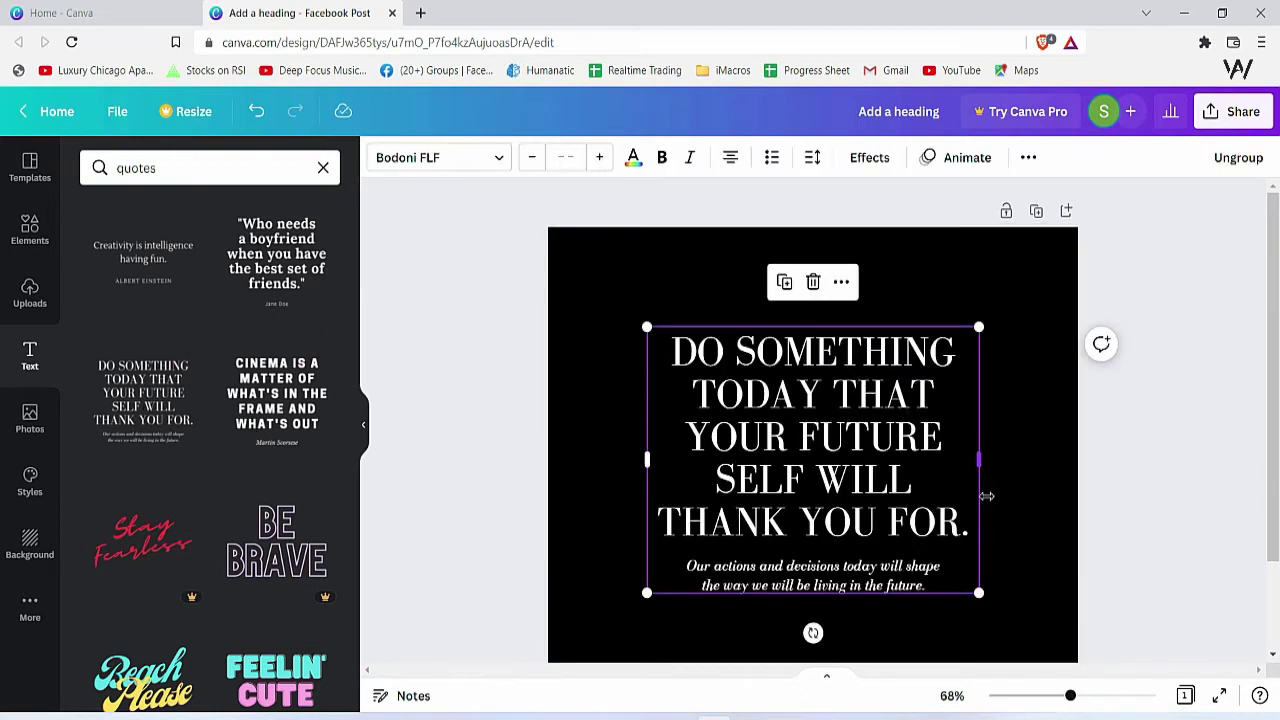
Inspect the quote's heading and italic subtitle text, then deselect it
{"action": "left_click", "coordinate": [1030, 488]}
{"action": "left_click", "coordinate": [835, 458]}
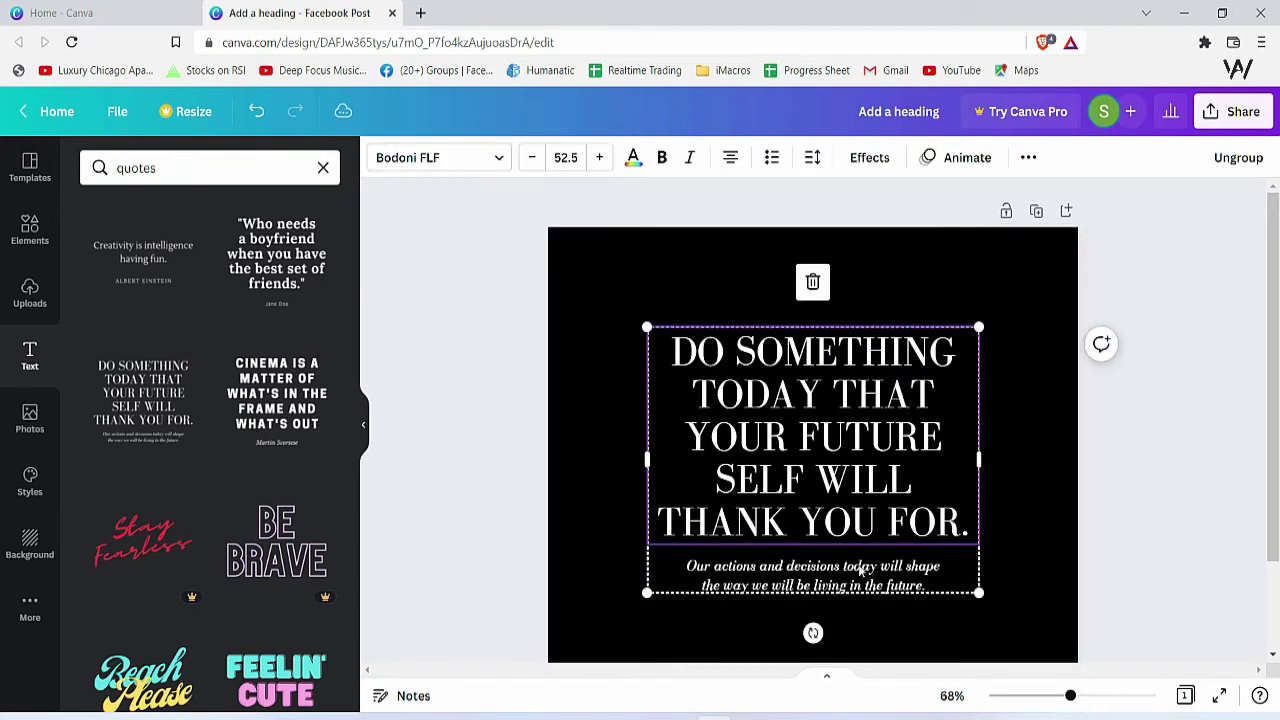
{"action": "left_click", "coordinate": [833, 580]}
{"action": "left_click", "coordinate": [833, 580]}
{"action": "left_click", "coordinate": [866, 523]}
{"action": "left_click", "coordinate": [600, 440]}
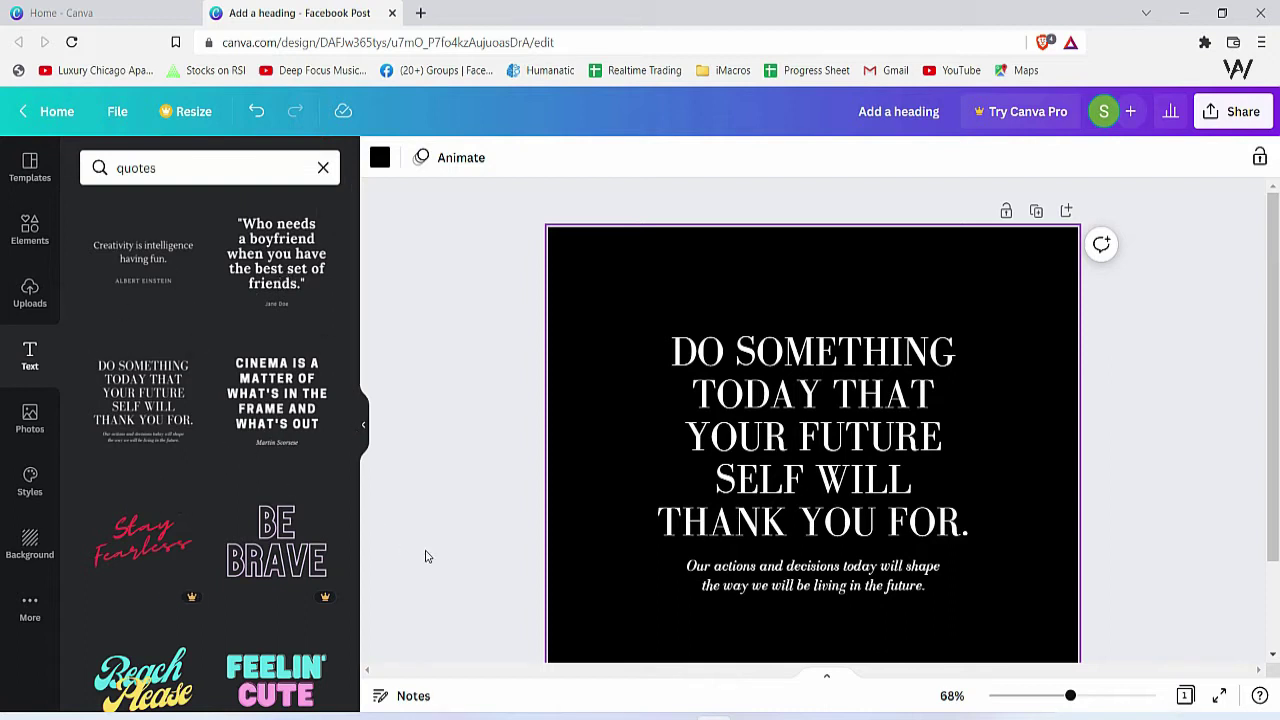
Browse the quote templates and highlight the search term for replacement
{"action": "scroll", "coordinate": [534, 534], "scroll_direction": "down", "scroll_amount": 2}
{"action": "scroll", "coordinate": [876, 504], "scroll_direction": "up", "scroll_amount": 2}
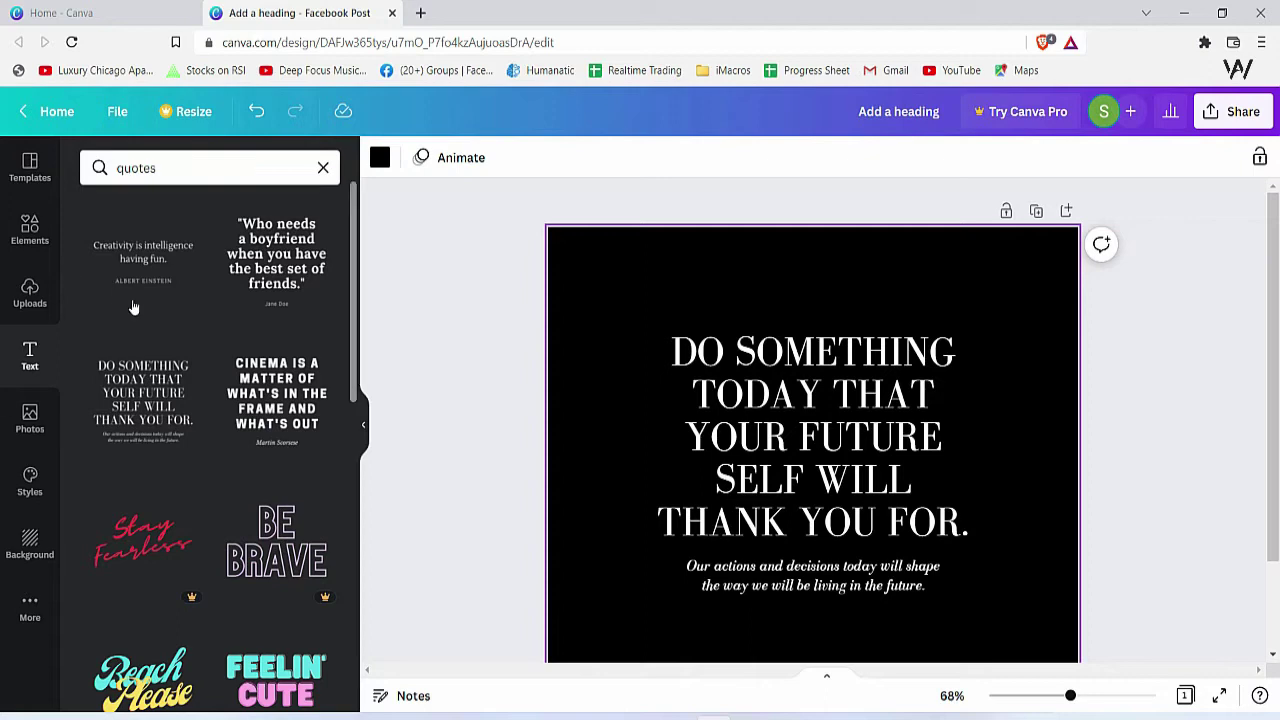
{"action": "scroll", "coordinate": [258, 400], "scroll_direction": "down", "scroll_amount": 4}
{"action": "scroll", "coordinate": [258, 400], "scroll_direction": "down", "scroll_amount": 4}
{"action": "scroll", "coordinate": [263, 414], "scroll_direction": "up", "scroll_amount": 8}
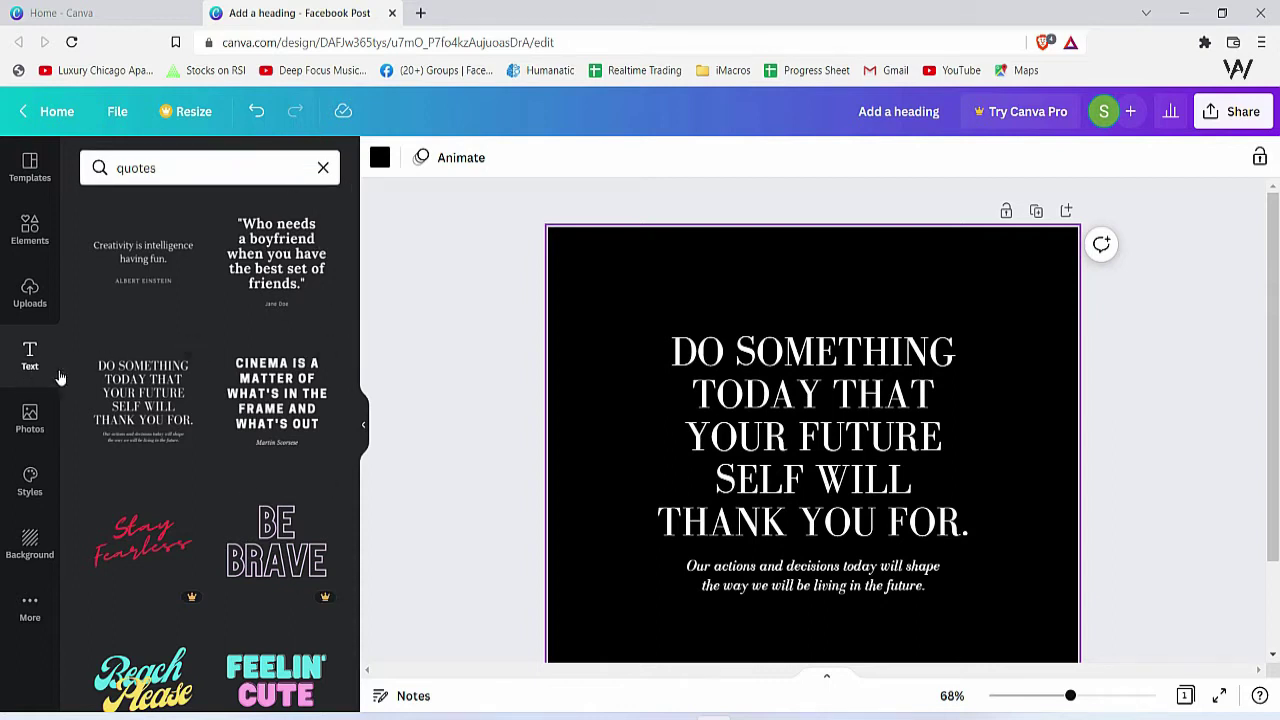
{"action": "left_click", "coordinate": [282, 168]}
{"action": "key", "text": "ctrl+a"}
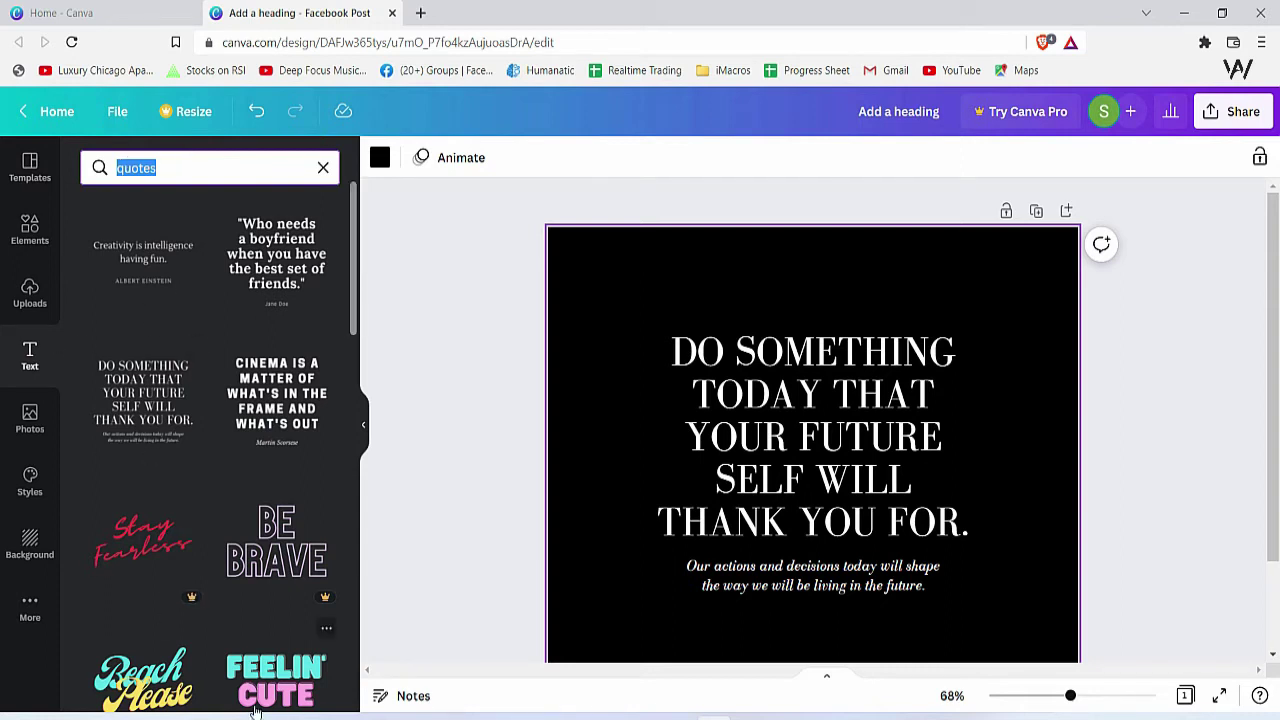
Search the Text panel for 'menu' templates
{"action": "type", "text": "calendar"}
{"action": "key", "text": "Return"}
{"action": "key", "text": "ctrl+a"}
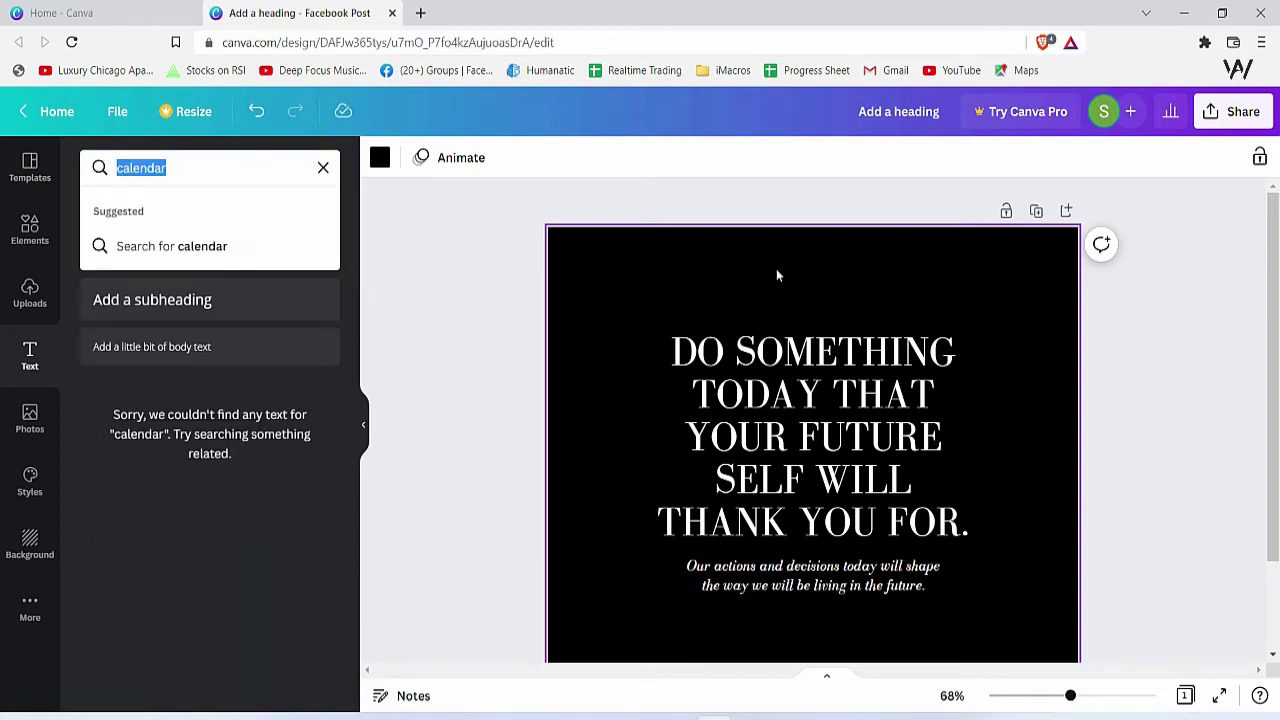
{"action": "type", "text": "menu"}
{"action": "key", "text": "Return"}
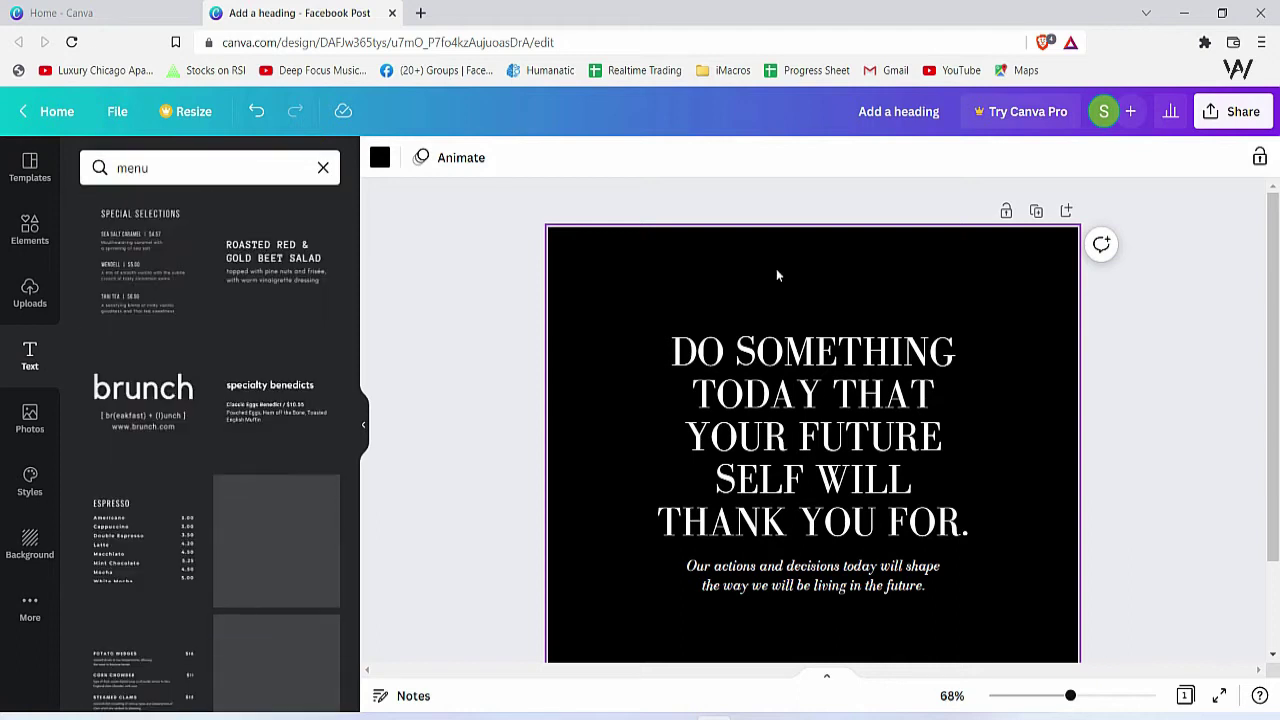
{"action": "scroll", "coordinate": [190, 630], "scroll_direction": "down", "scroll_amount": 2}
{"action": "scroll", "coordinate": [258, 562], "scroll_direction": "up", "scroll_amount": 2}
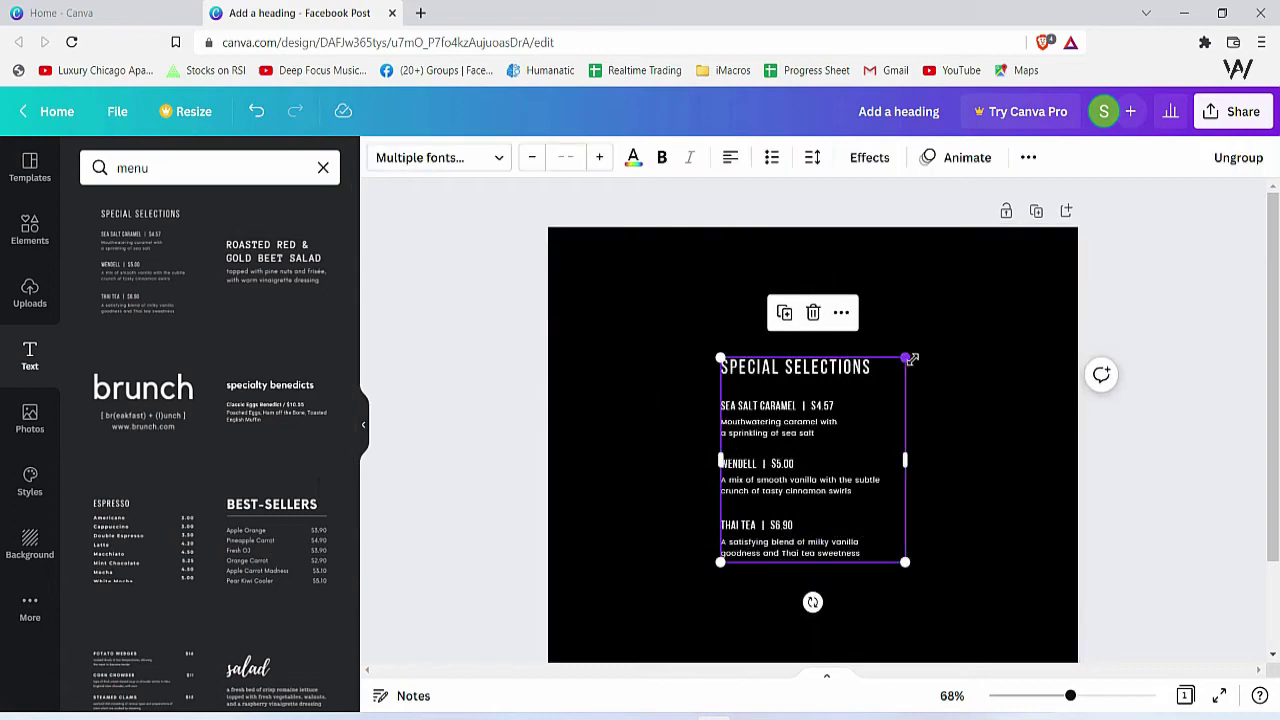
Enlarge the Special Selections menu group and move it left
{"action": "left_click_drag", "start_coordinate": [906, 358], "coordinate": [974, 278]}
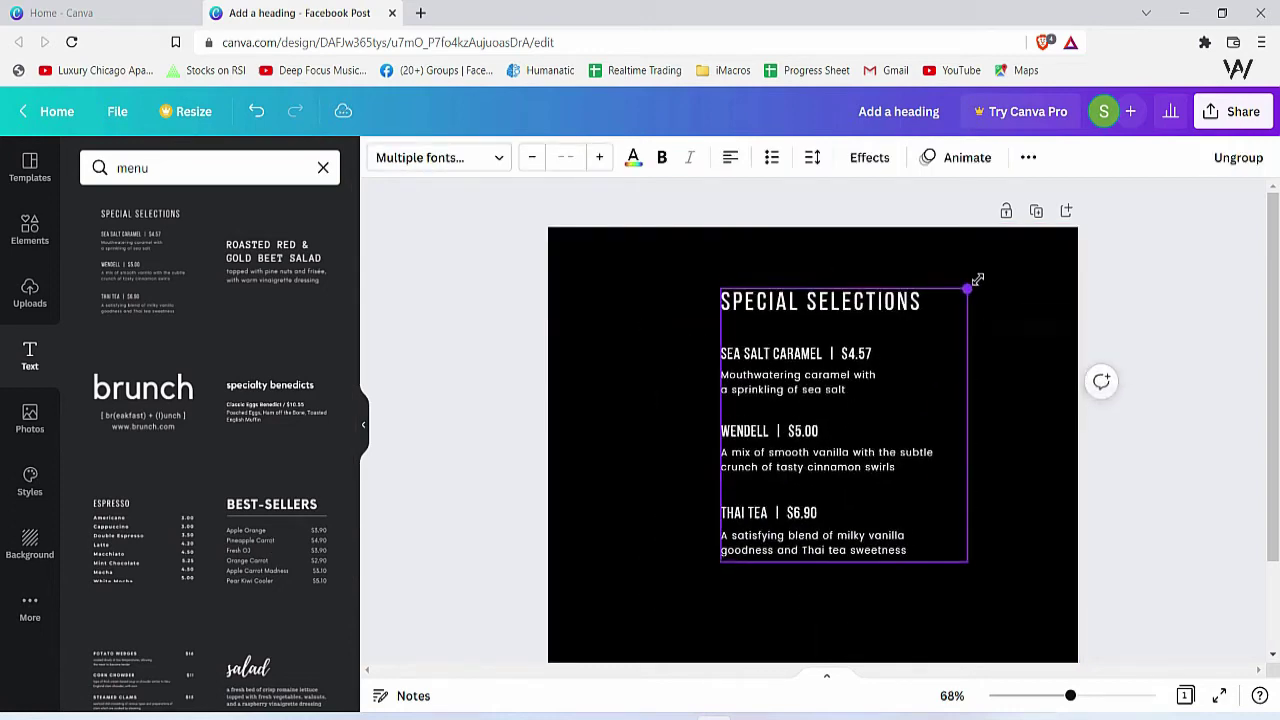
{"action": "left_click_drag", "start_coordinate": [894, 431], "coordinate": [866, 431]}
{"action": "left_click", "coordinate": [979, 532]}
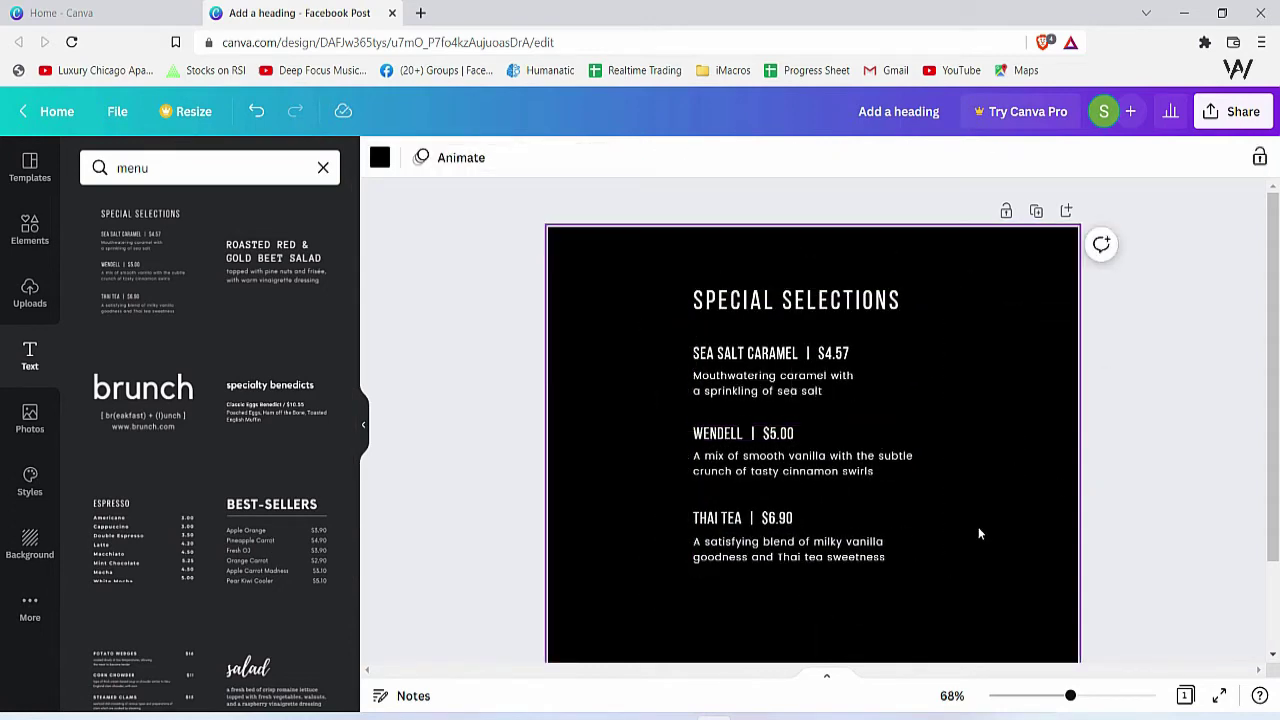
{"action": "left_click", "coordinate": [945, 521]}
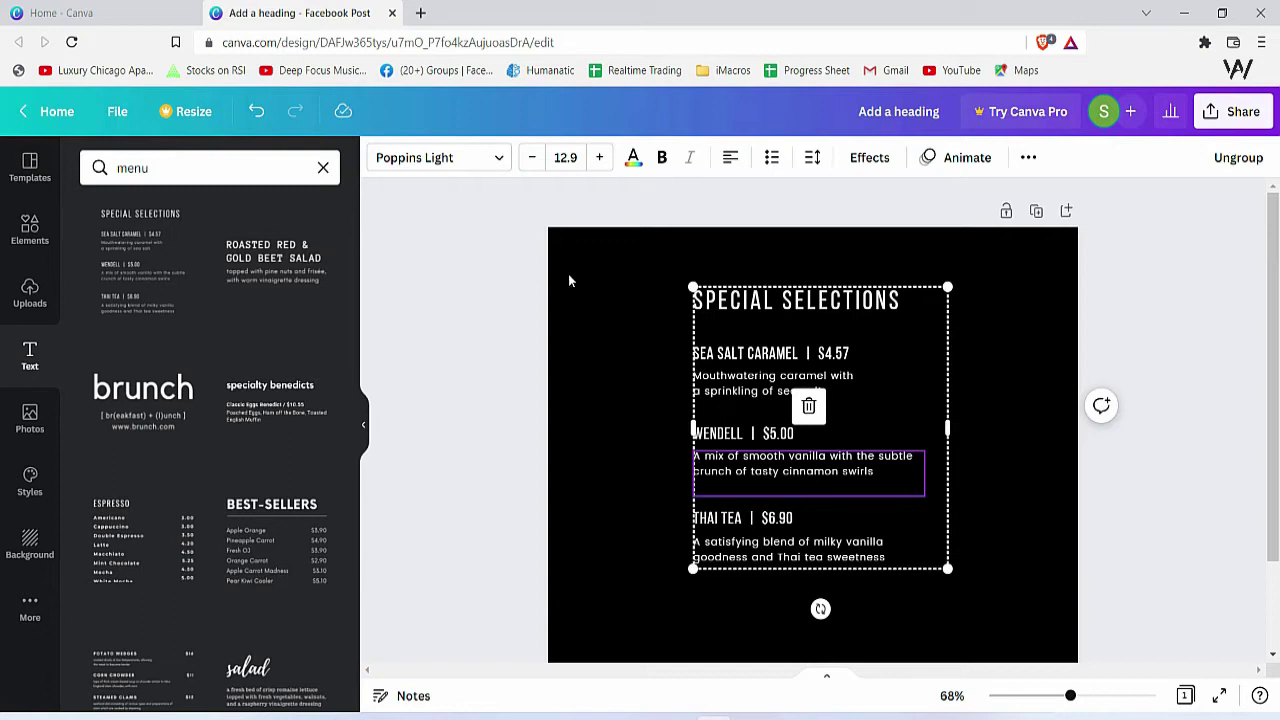
{"action": "left_click", "coordinate": [672, 304]}
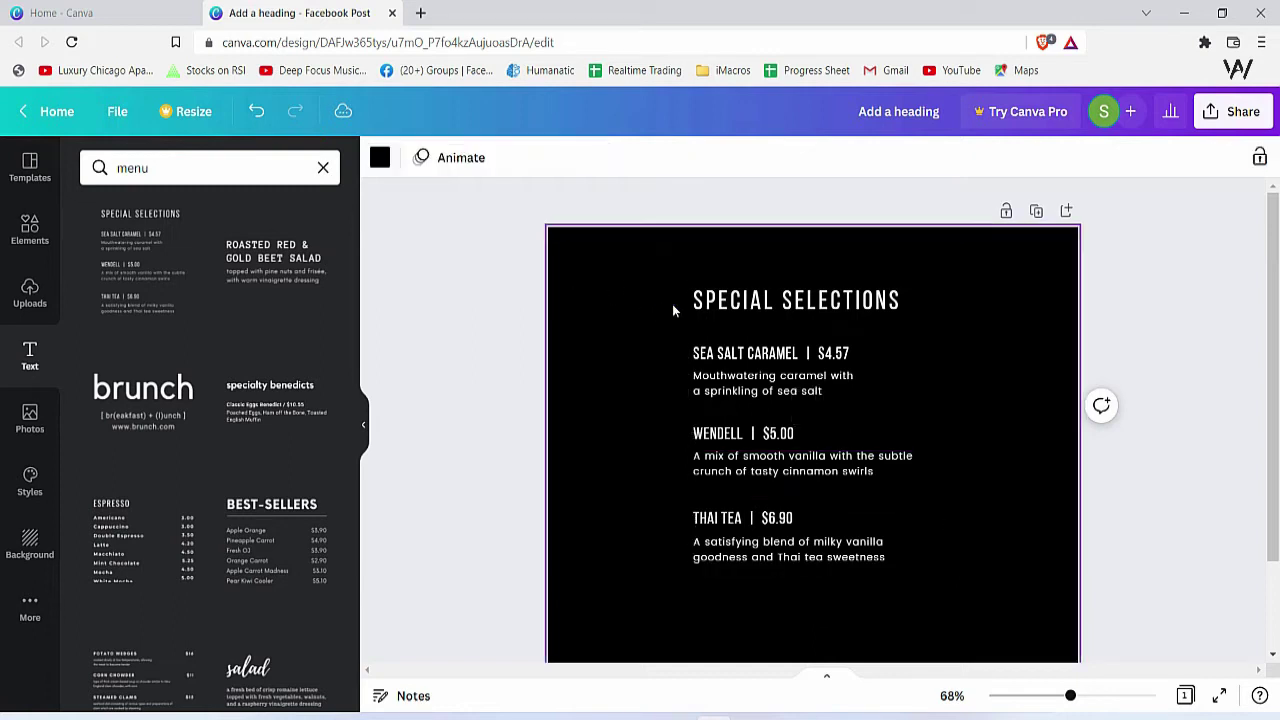
Resize and shift the menu group further left, then undo the last change
{"action": "left_click", "coordinate": [795, 319]}
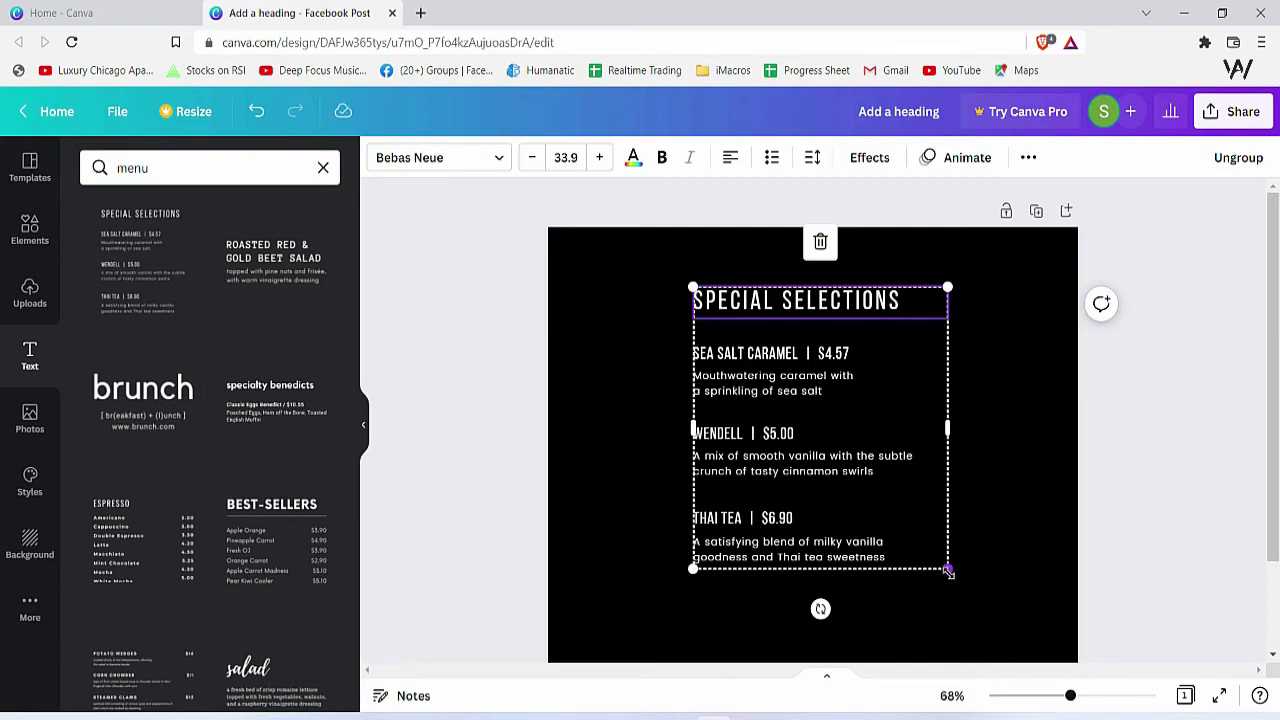
{"action": "left_click_drag", "start_coordinate": [956, 583], "coordinate": [971, 598]}
{"action": "left_click_drag", "start_coordinate": [944, 557], "coordinate": [892, 544]}
{"action": "left_click", "coordinate": [503, 292]}
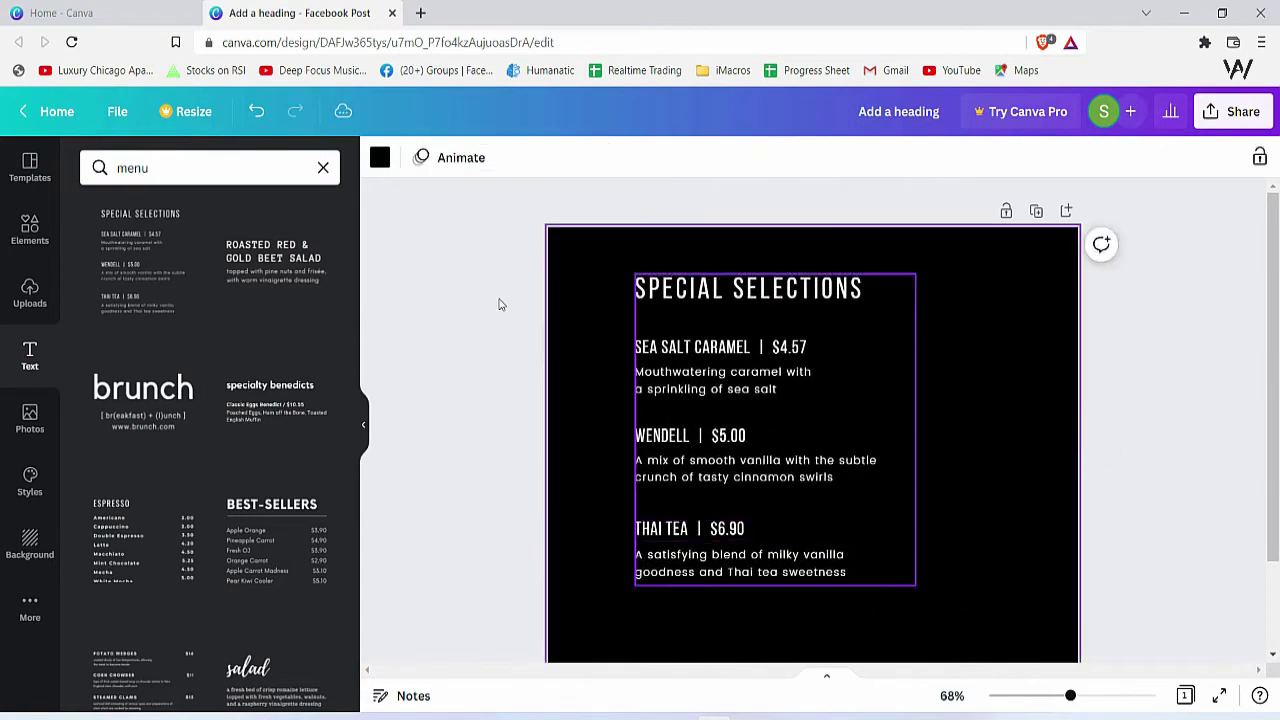
{"action": "left_click", "coordinate": [690, 362]}
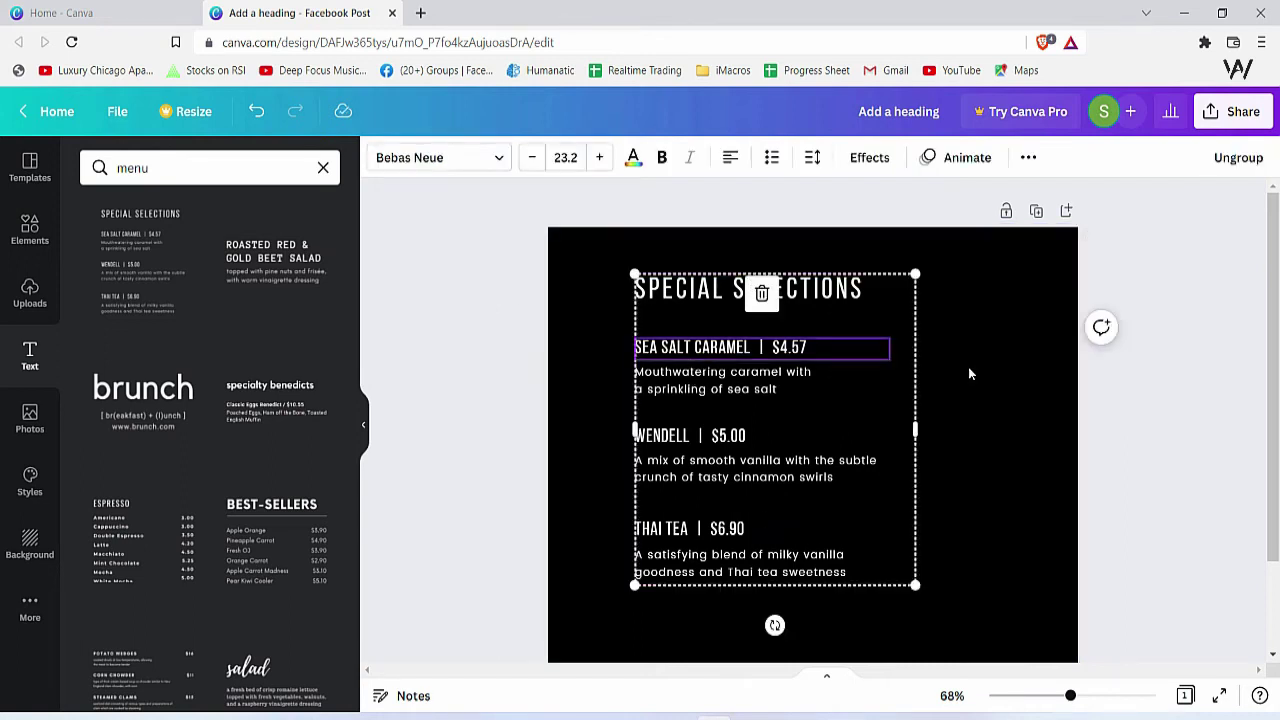
{"action": "key", "text": "ctrl+z"}
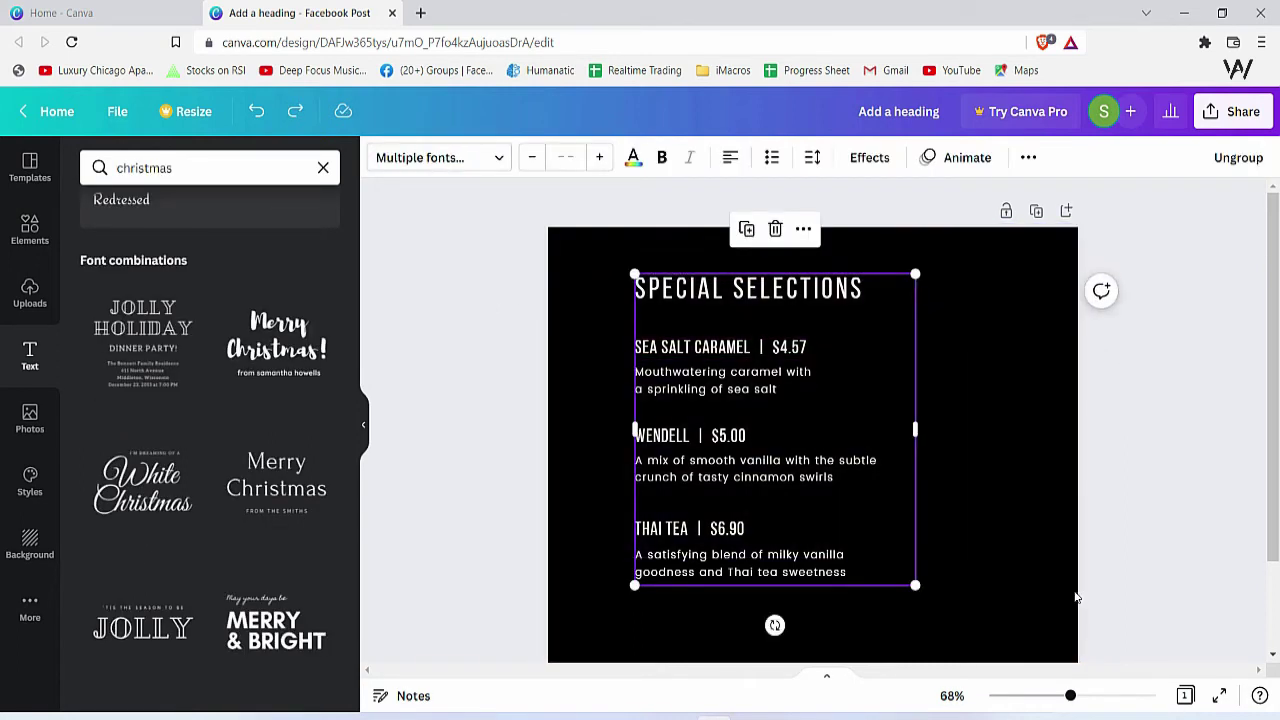
Delete the menu group and make the page background white
{"action": "key", "text": "Delete"}
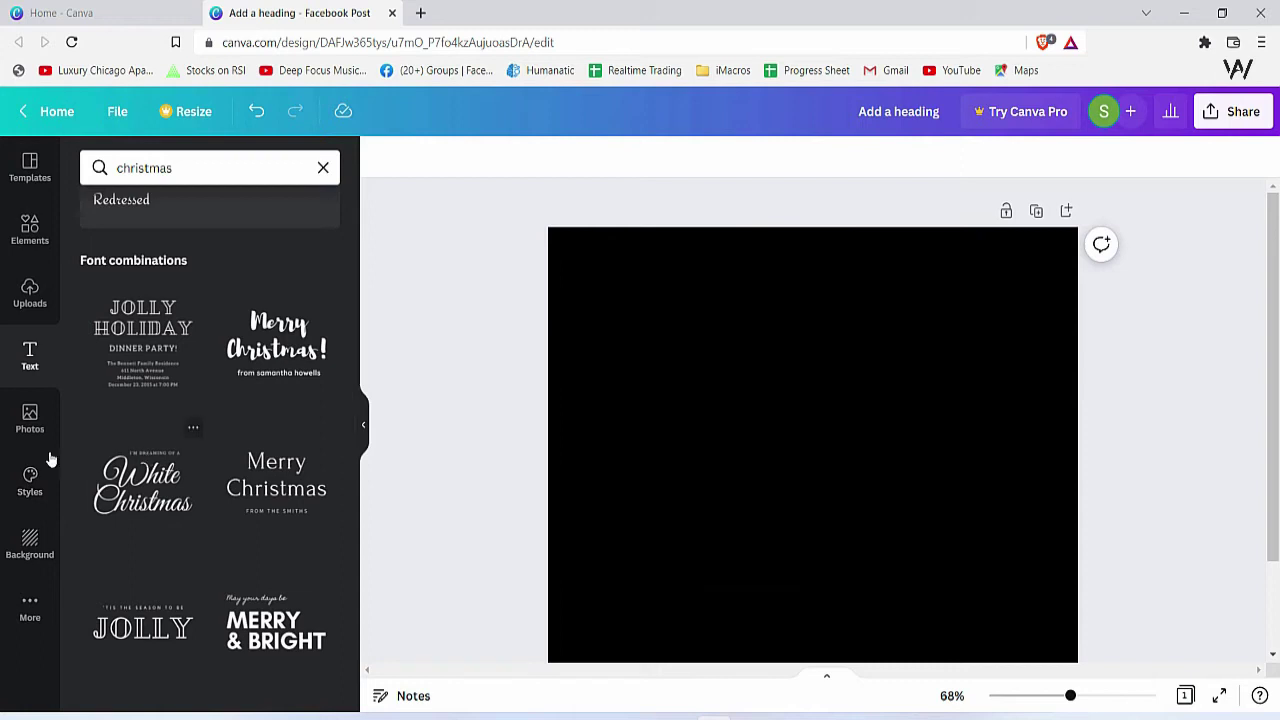
{"action": "left_click", "coordinate": [38, 540]}
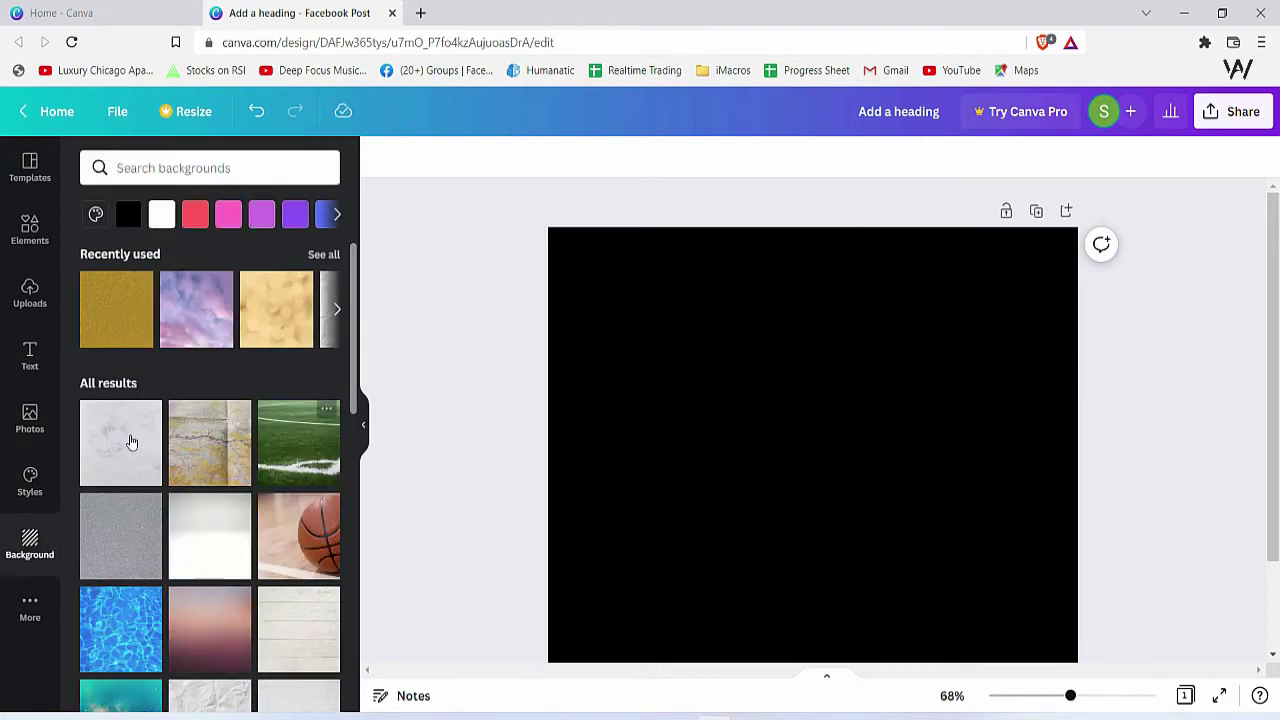
{"action": "left_click", "coordinate": [161, 214]}
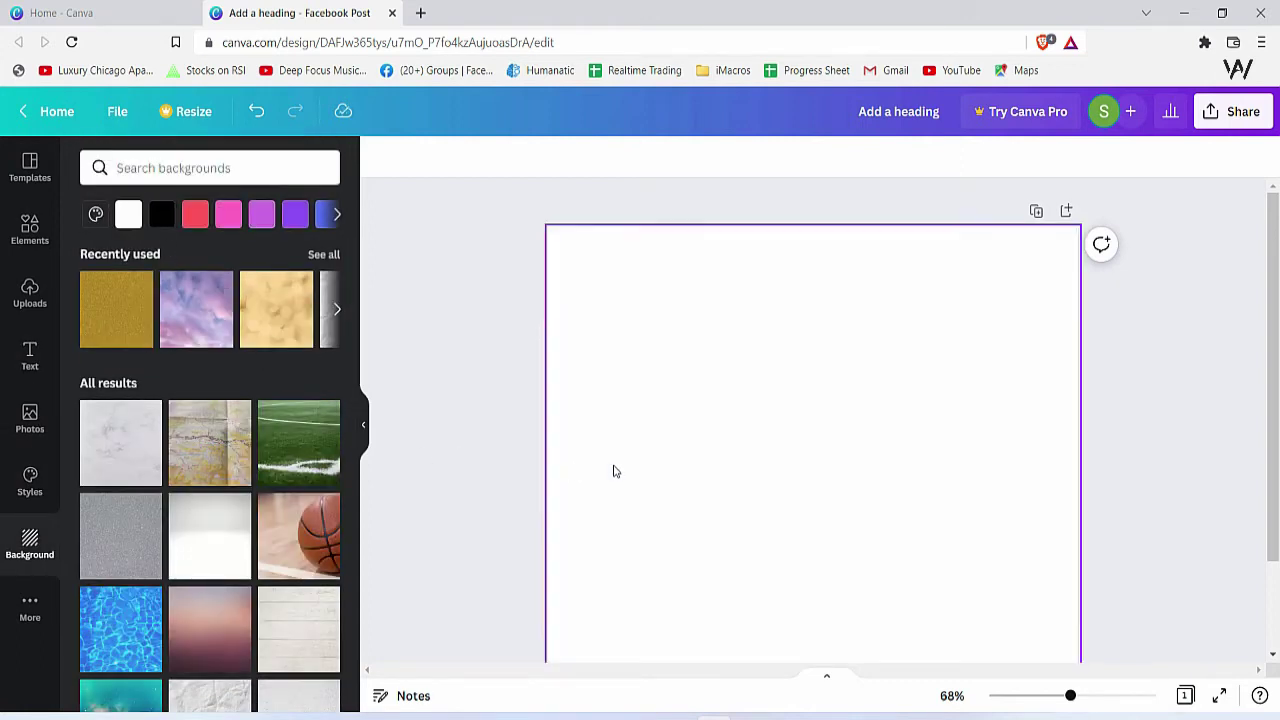
Add a Lobster Two text sample, enlarge it to size 66.9, and centre it
{"action": "left_click", "coordinate": [31, 355]}
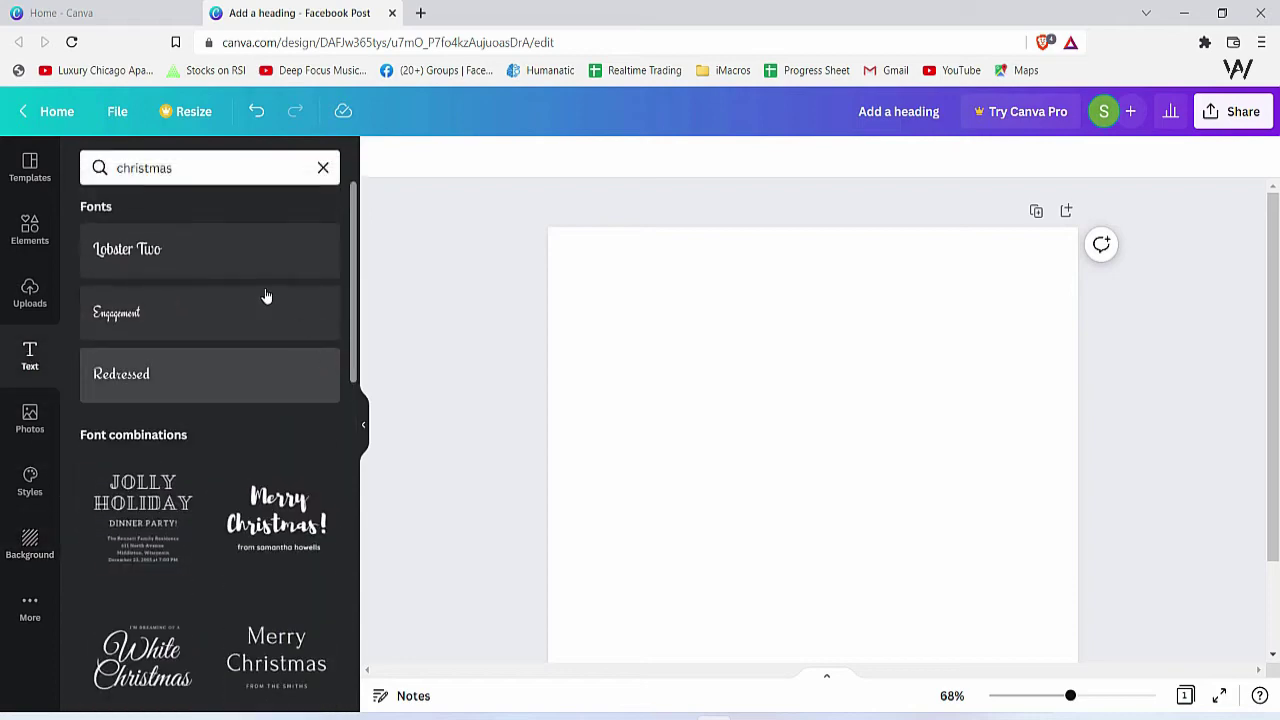
{"action": "left_click", "coordinate": [163, 249]}
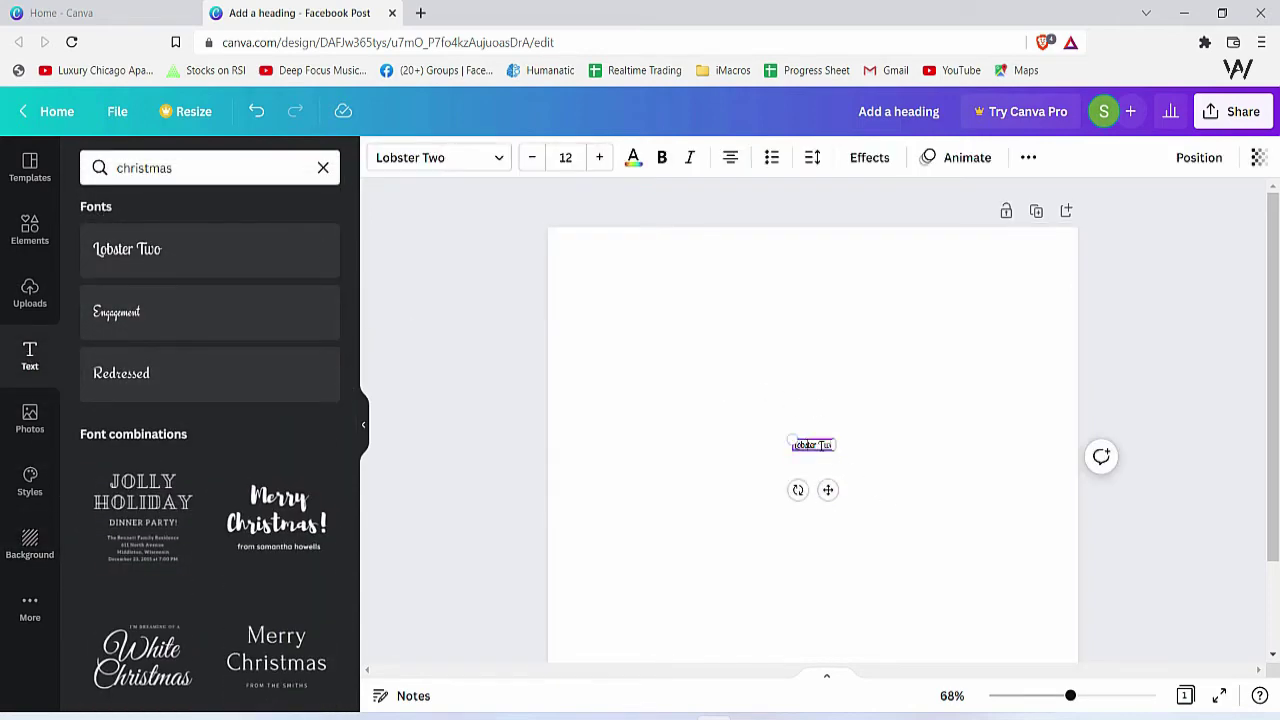
{"action": "left_click_drag", "start_coordinate": [833, 449], "coordinate": [1020, 566]}
{"action": "left_click", "coordinate": [855, 420]}
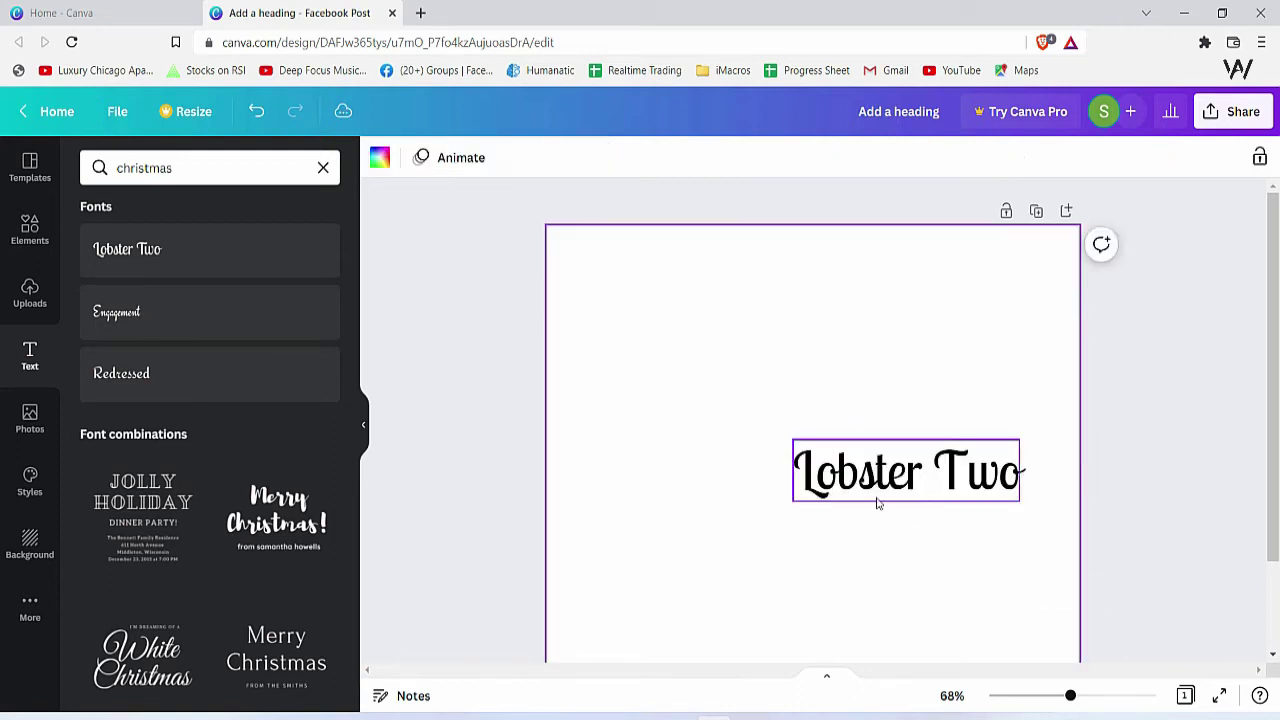
{"action": "left_click_drag", "start_coordinate": [878, 505], "coordinate": [775, 442]}
Colour the Lobster Two text dark red (#820A0A)
{"action": "left_click", "coordinate": [633, 160]}
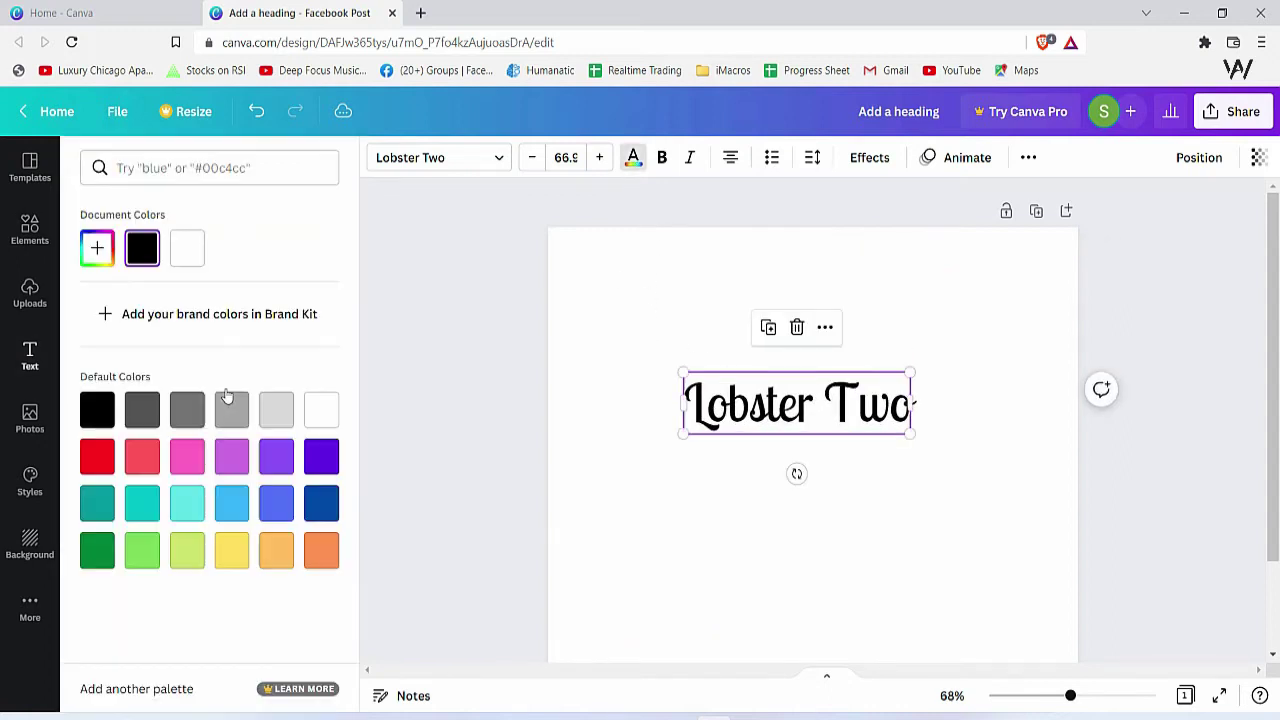
{"action": "left_click", "coordinate": [97, 247]}
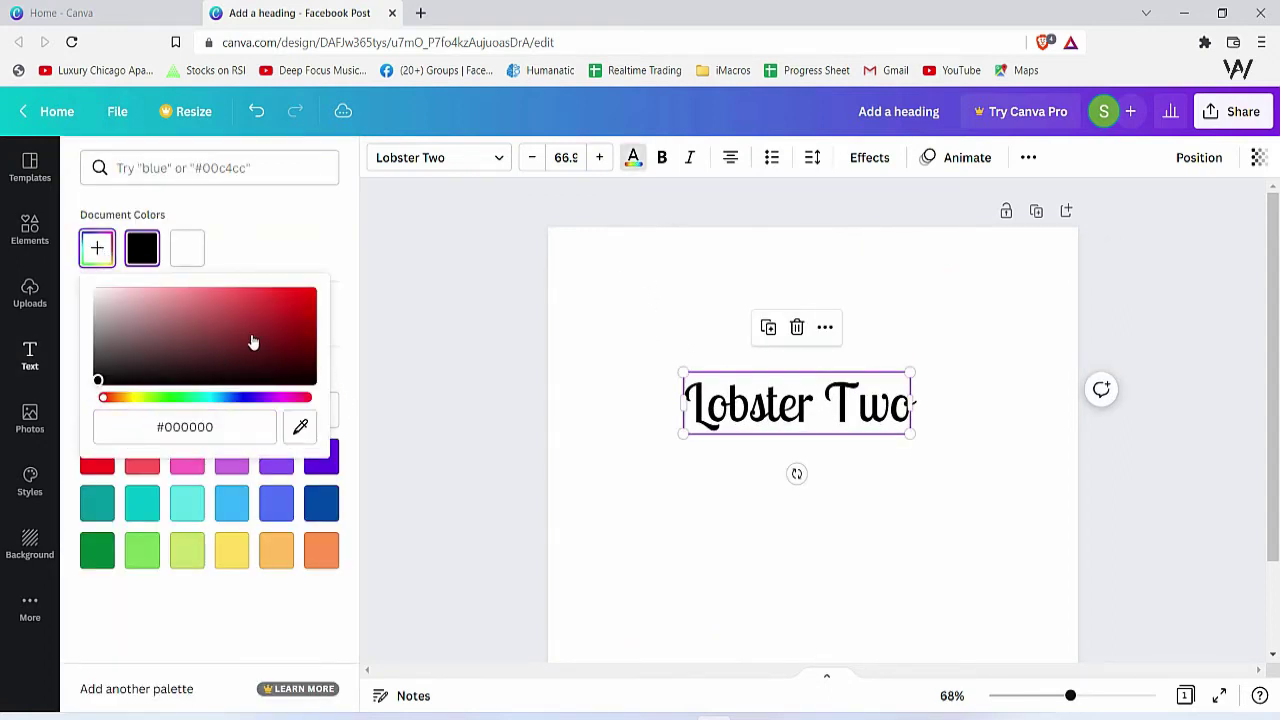
{"action": "mouse_move", "coordinate": [281, 338]}
{"action": "left_mouse_down"}
{"action": "mouse_move", "coordinate": [303, 320]}
{"action": "mouse_move", "coordinate": [291, 357]}
{"action": "mouse_move", "coordinate": [301, 339]}
{"action": "left_mouse_up"}
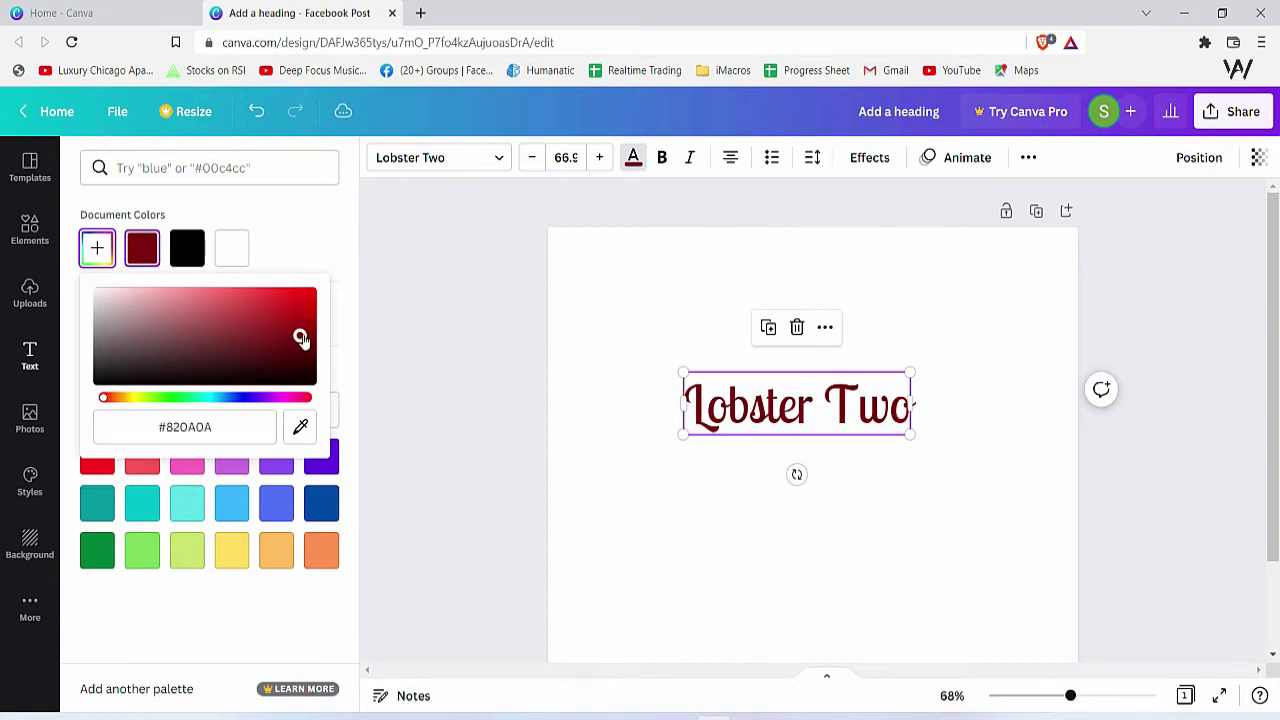
{"action": "left_click", "coordinate": [364, 312]}
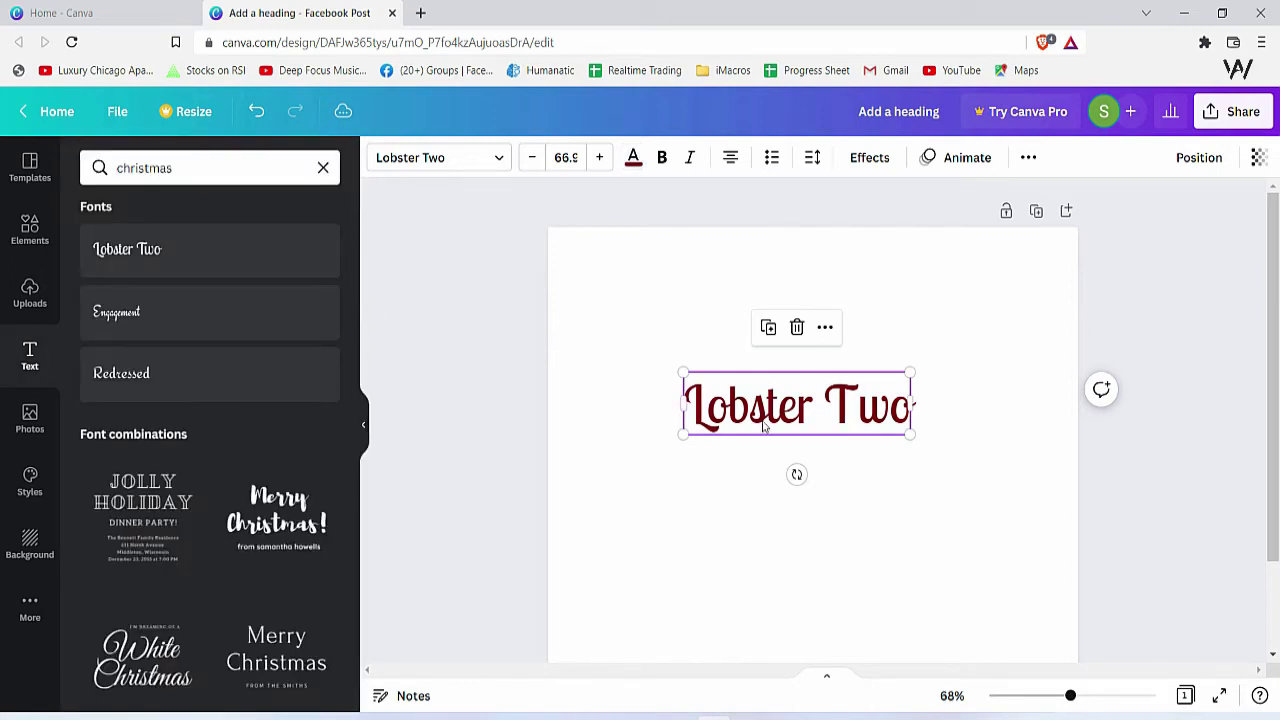
Move the Lobster Two title higher on the page
{"action": "double_click", "coordinate": [857, 410]}
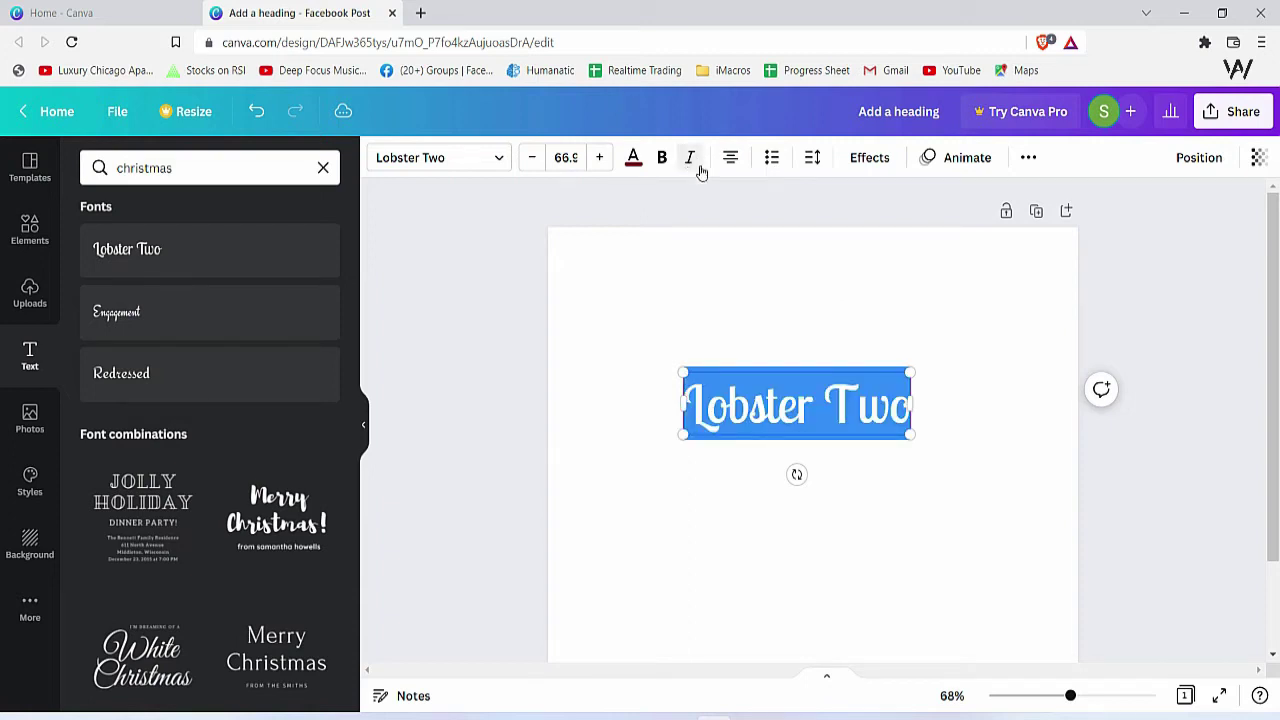
{"action": "left_click", "coordinate": [1018, 350]}
{"action": "left_click_drag", "start_coordinate": [873, 412], "coordinate": [864, 340]}
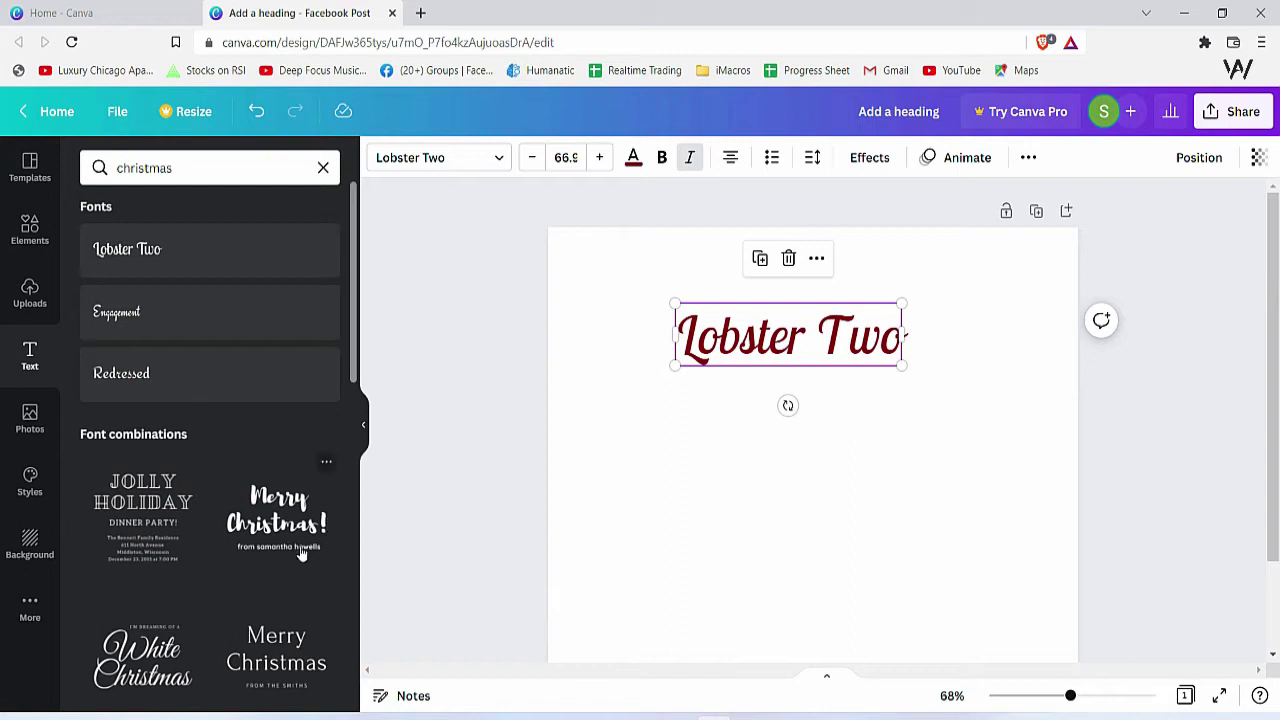
Add an 'Add a heading' text and copy the Lobster Two title's style onto it
{"action": "scroll", "coordinate": [255, 560], "scroll_direction": "down", "scroll_amount": 3}
{"action": "key", "text": "t"}
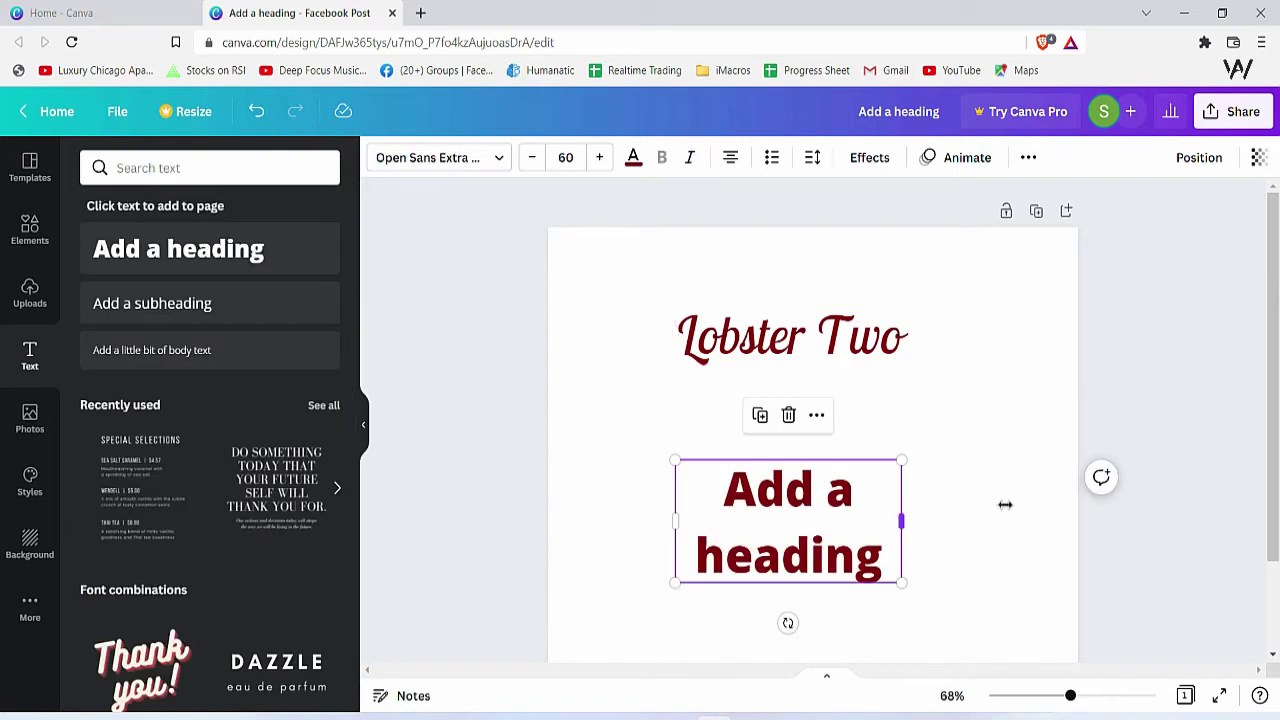
{"action": "left_click_drag", "start_coordinate": [1015, 501], "coordinate": [1015, 501]}
{"action": "left_click", "coordinate": [830, 333]}
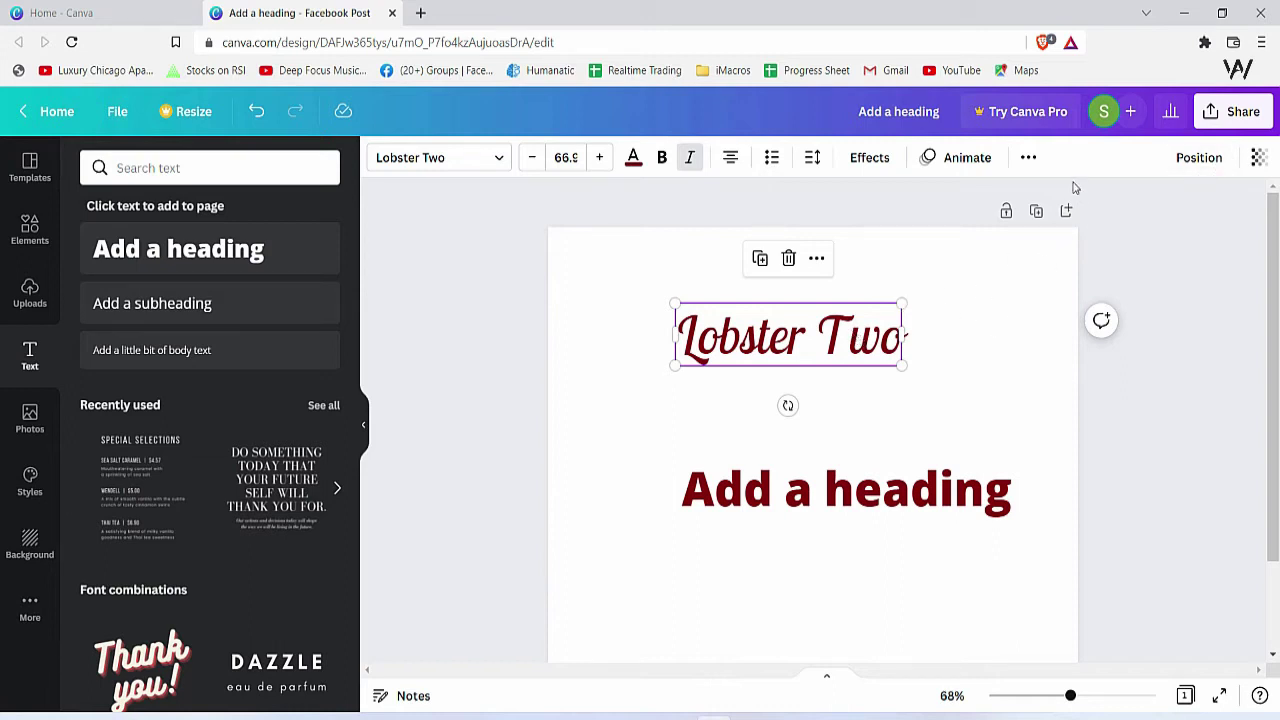
{"action": "left_click", "coordinate": [1030, 160]}
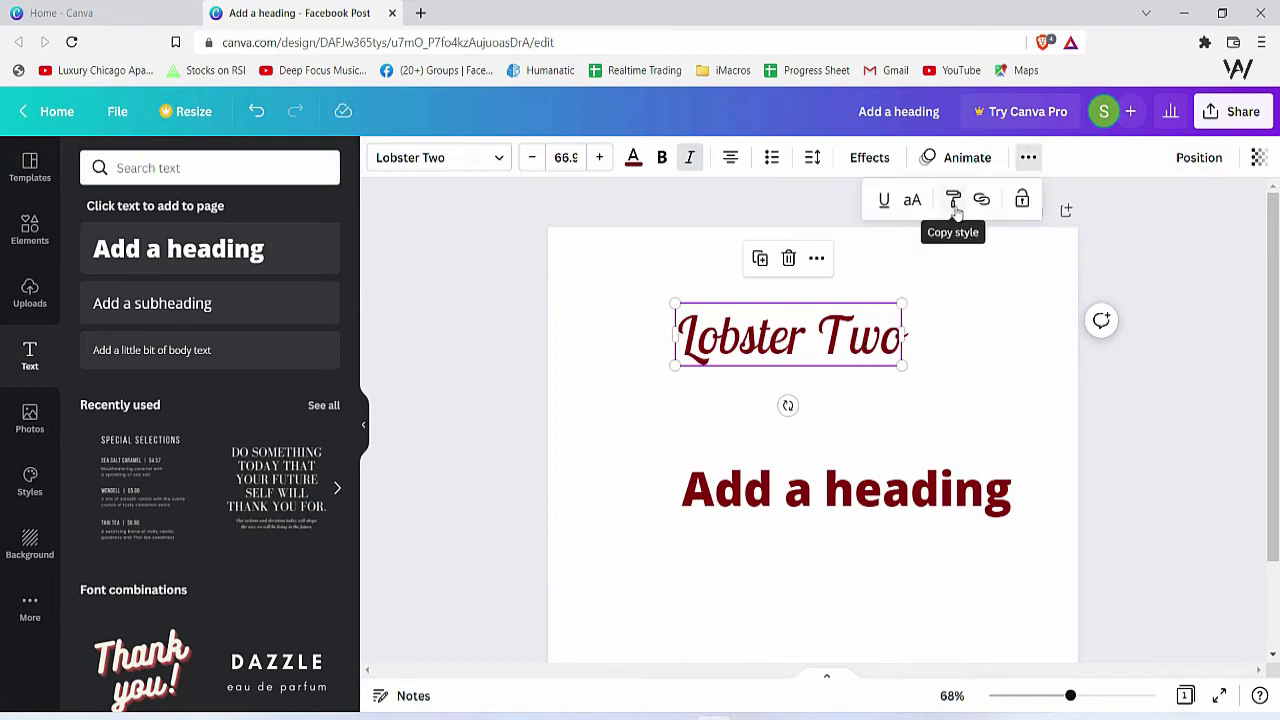
{"action": "left_click", "coordinate": [953, 201]}
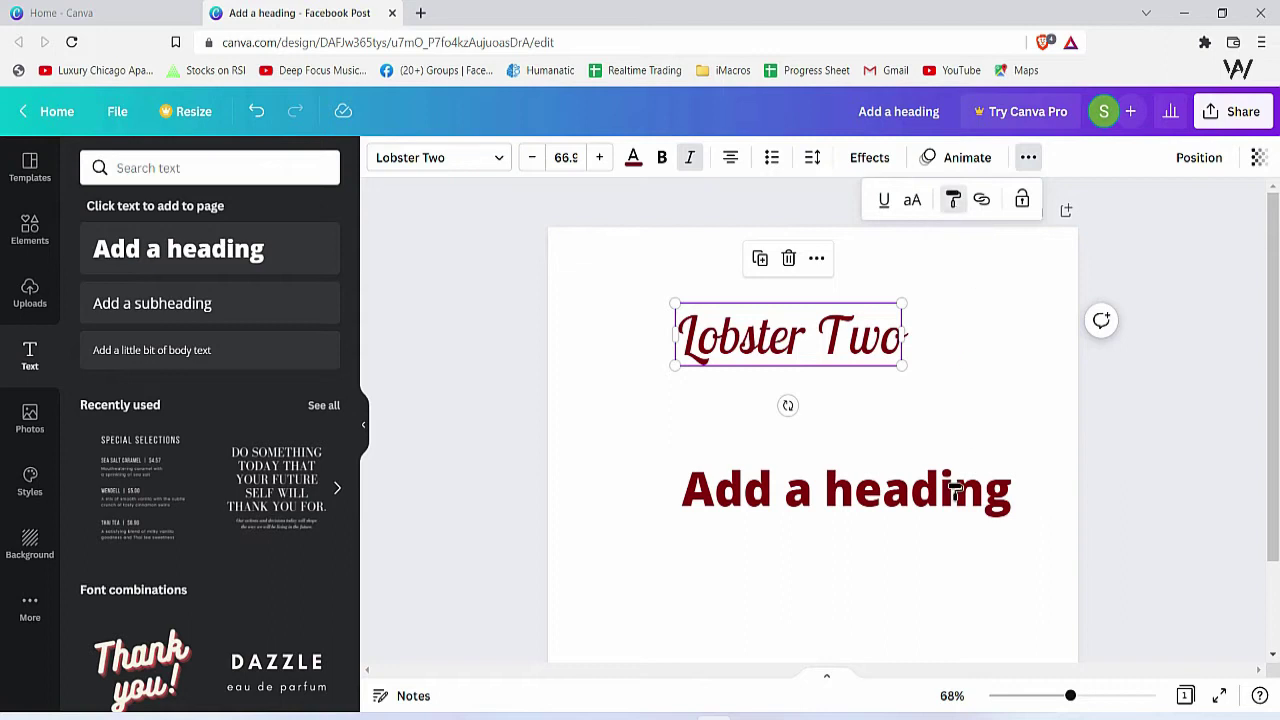
{"action": "left_click", "coordinate": [886, 508]}
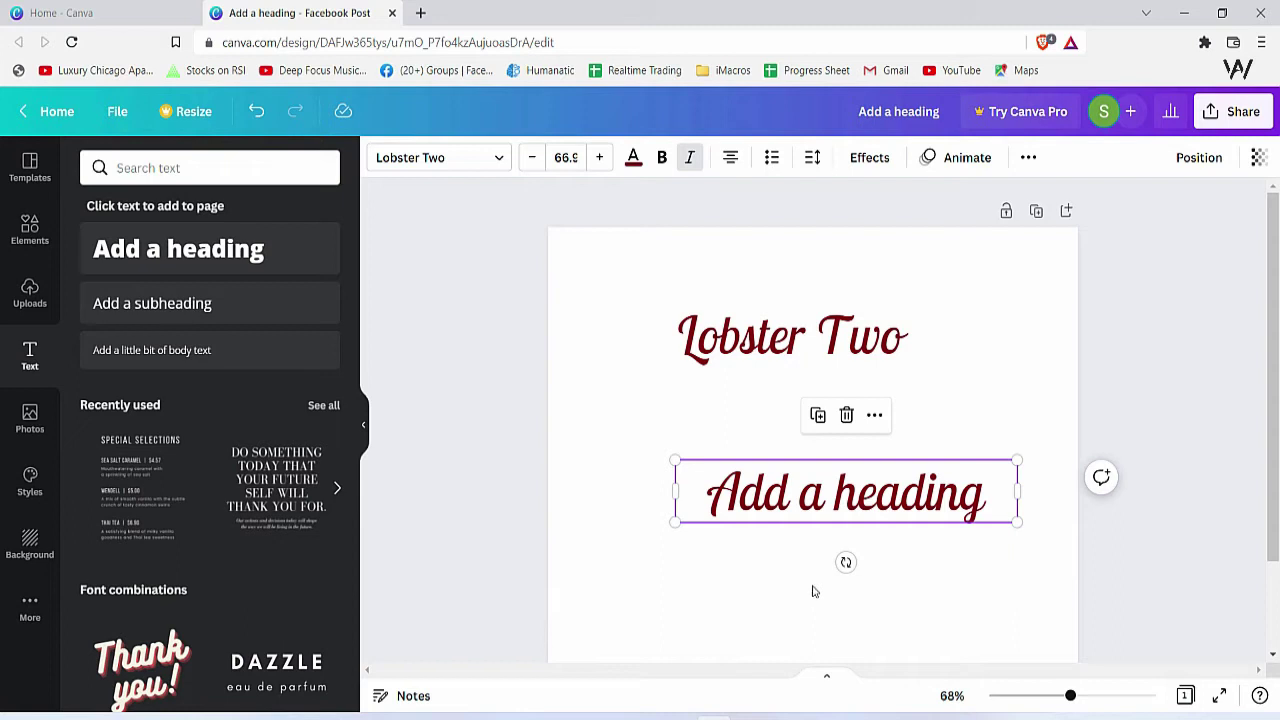
Center the 'Add a heading' text under the Lobster Two title
{"action": "left_click", "coordinate": [760, 348]}
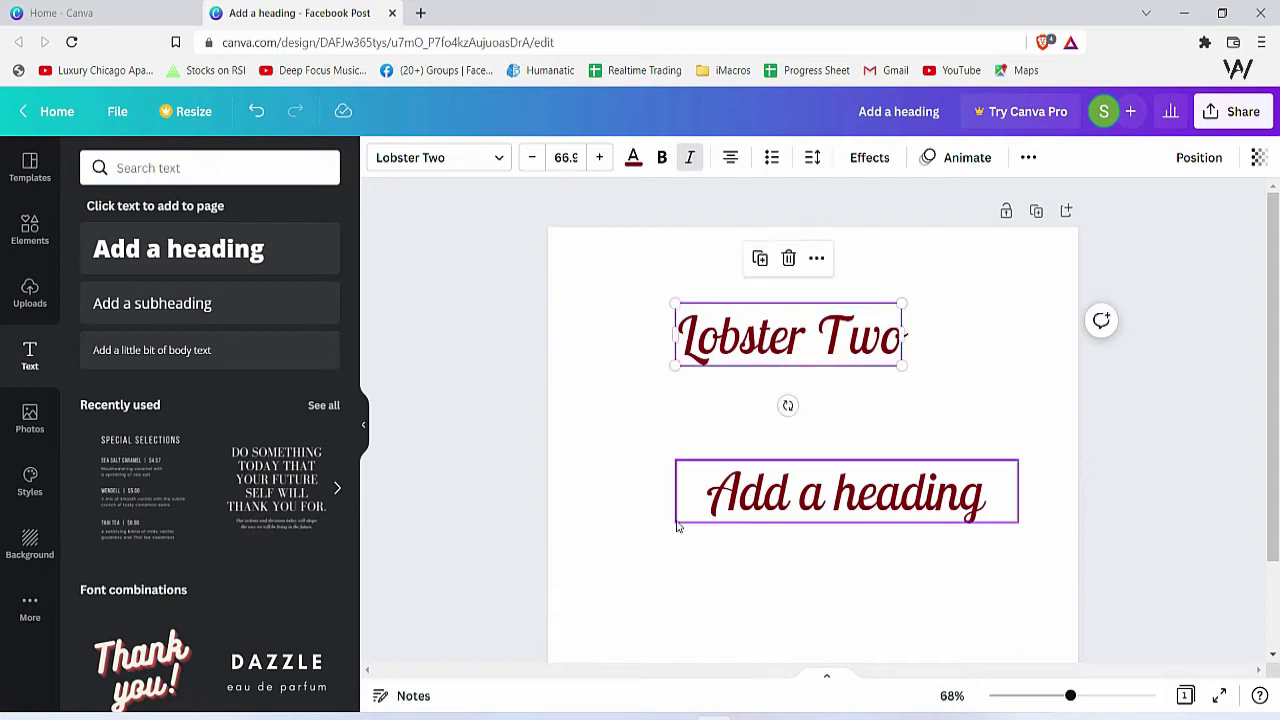
{"action": "left_click_drag", "start_coordinate": [966, 500], "coordinate": [908, 496]}
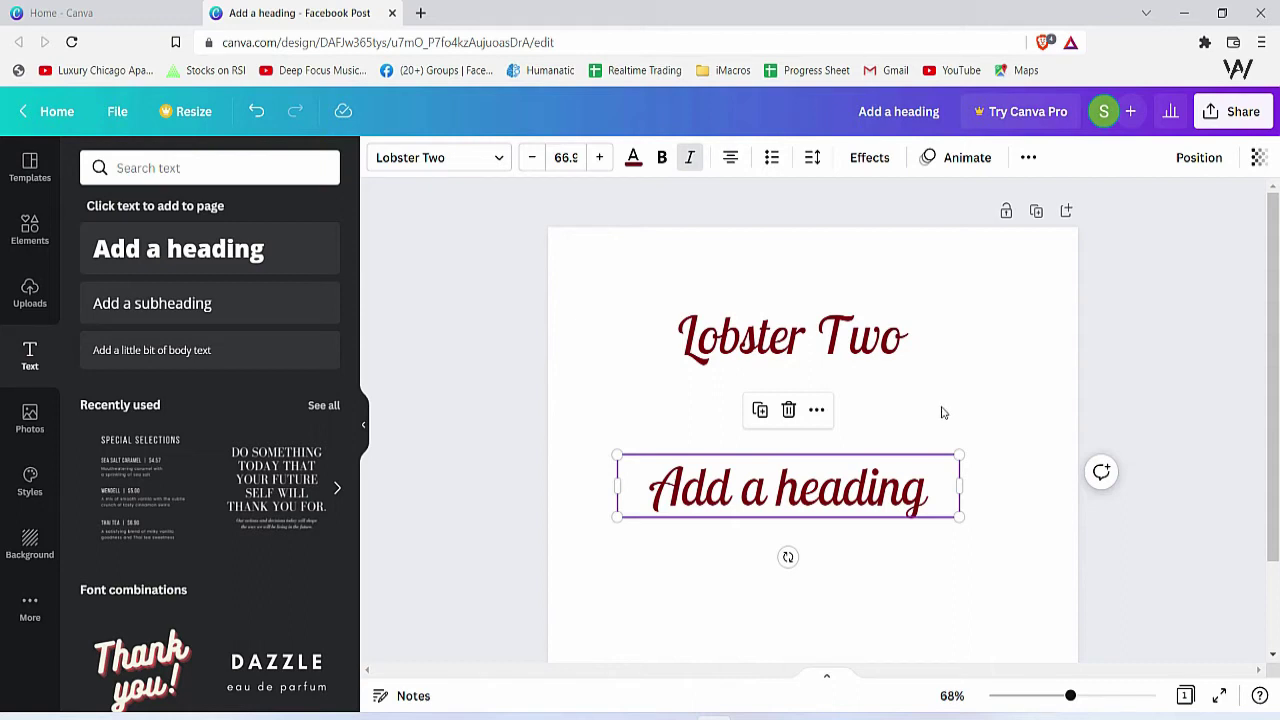
{"action": "left_click", "coordinate": [789, 345]}
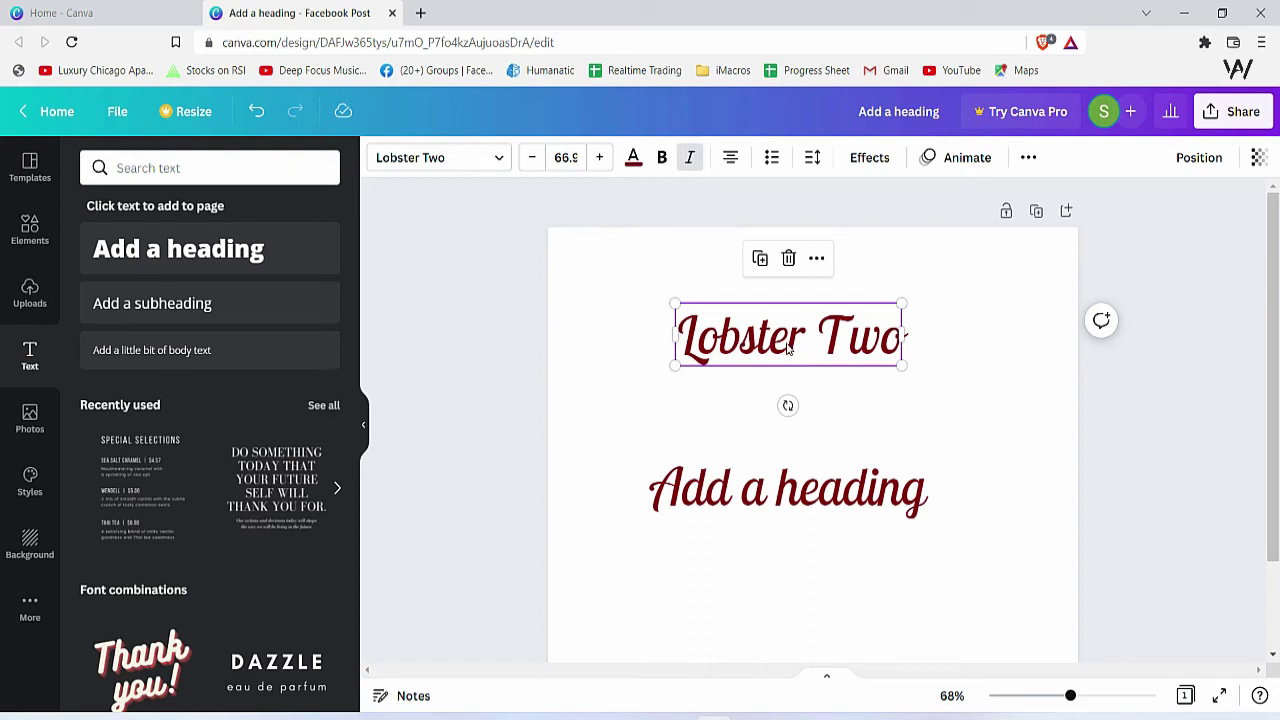
{"action": "left_click", "coordinate": [937, 396]}
{"action": "left_click", "coordinate": [740, 345]}
{"action": "left_click", "coordinate": [494, 162]}
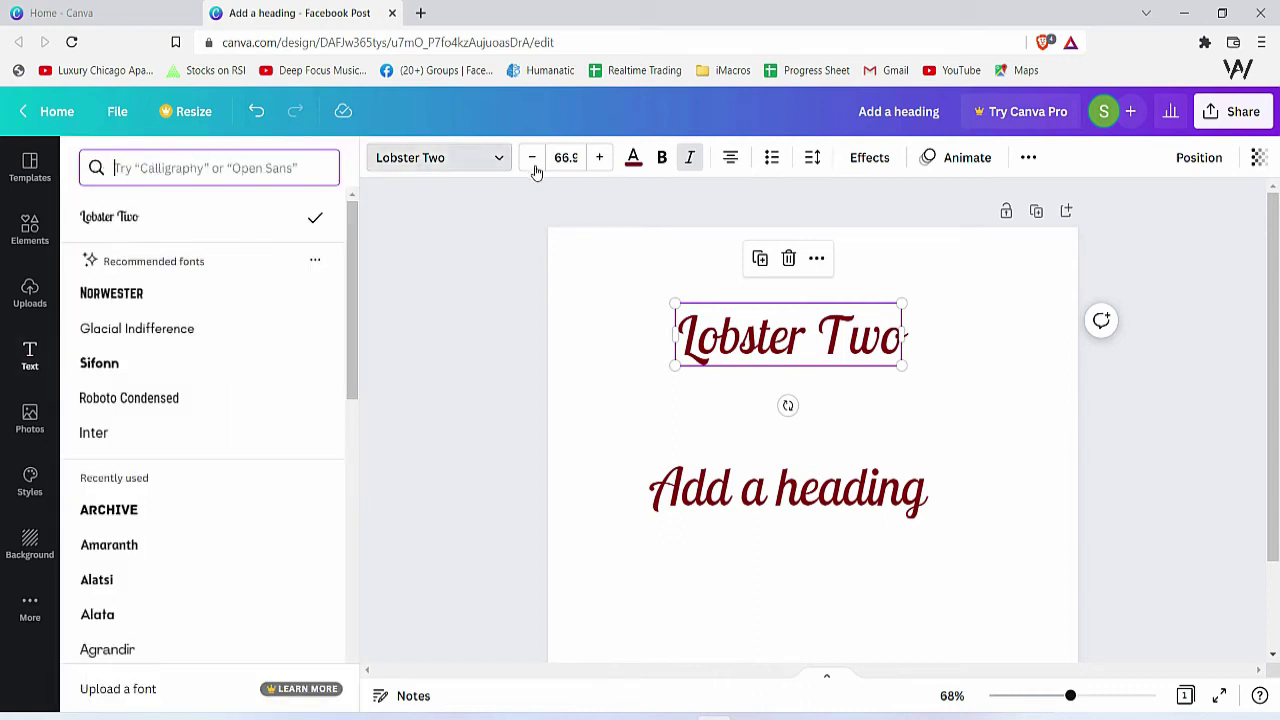
{"action": "left_click", "coordinate": [520, 257]}
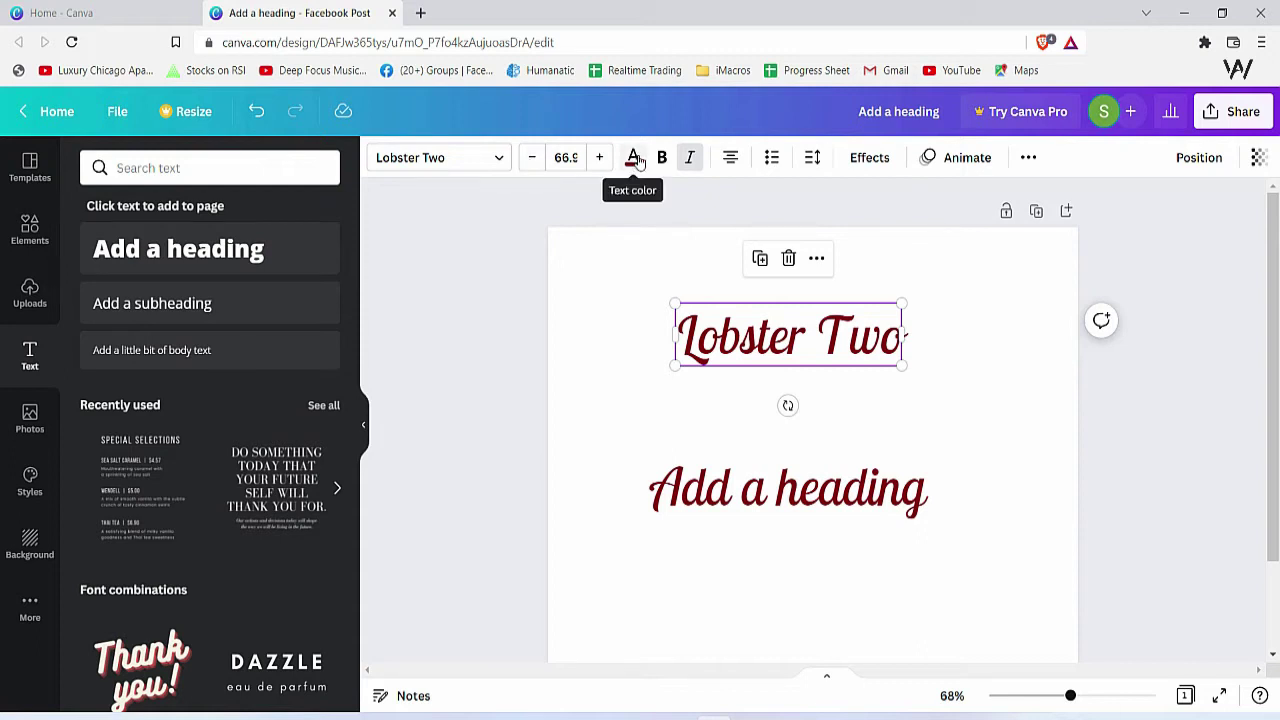
{"action": "left_click", "coordinate": [812, 157]}
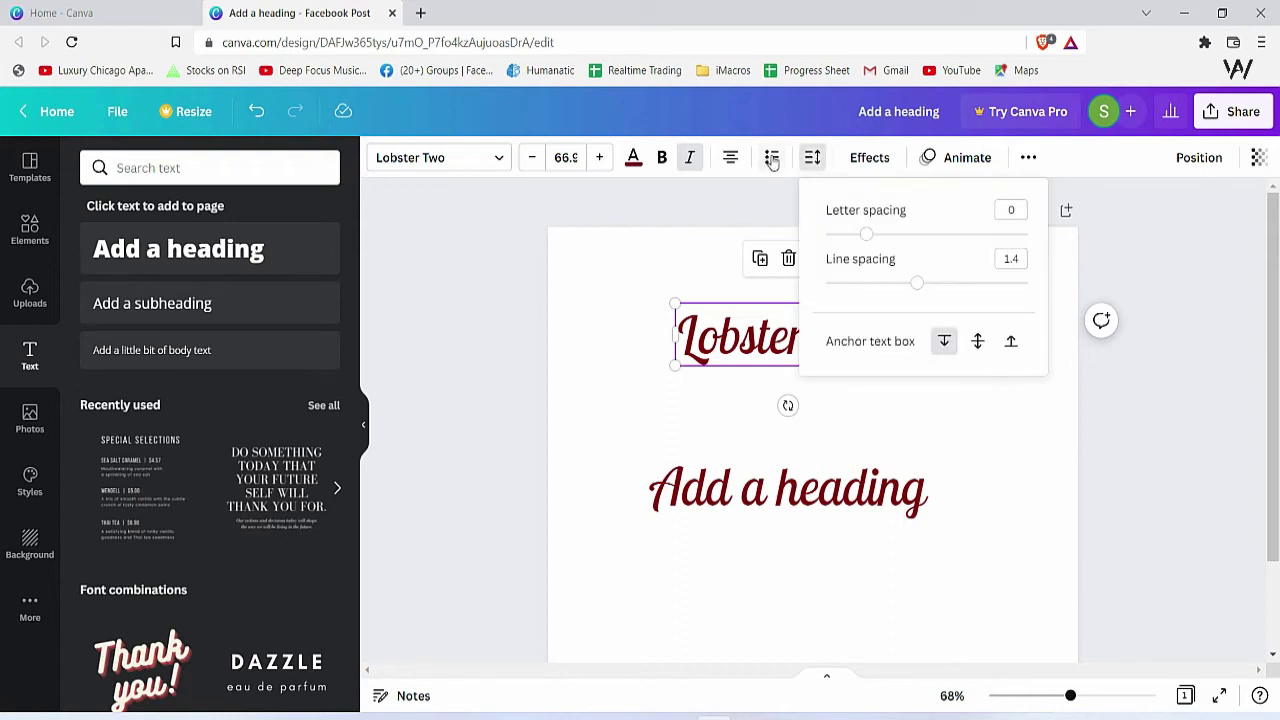
{"action": "left_click", "coordinate": [774, 160]}
{"action": "key", "text": "ctrl+z"}
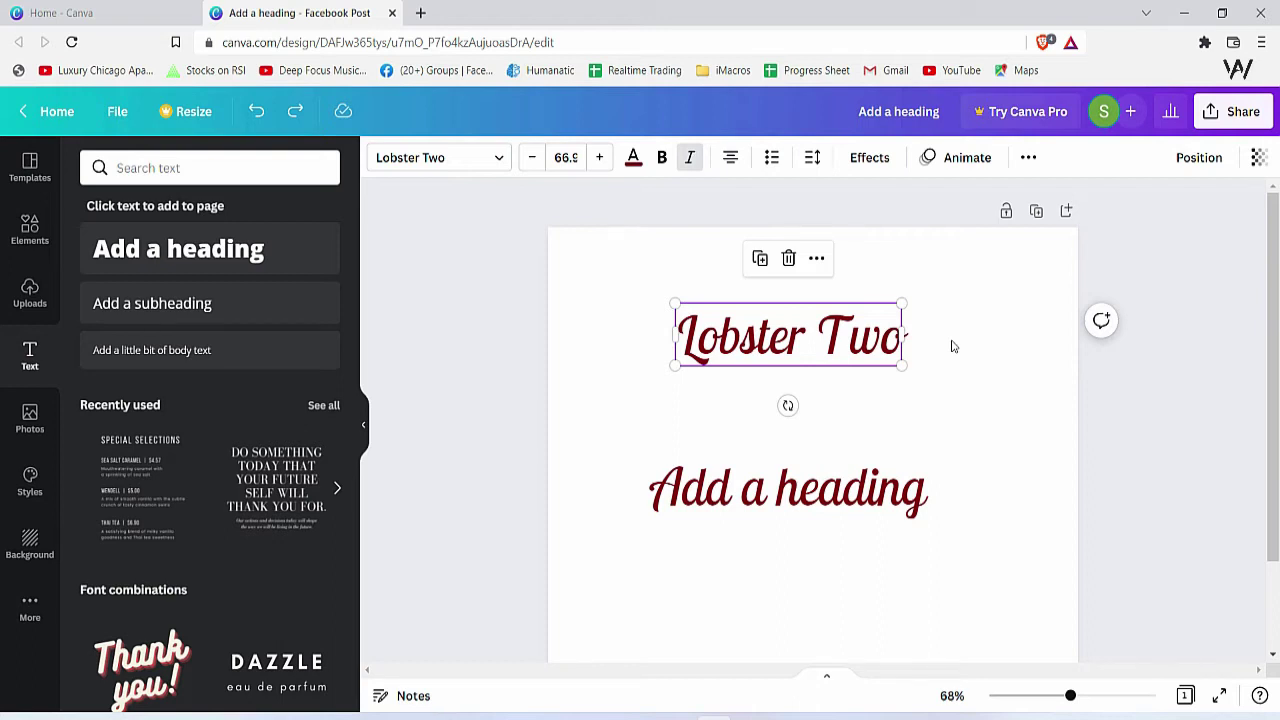
Try Shadow and Lift effects on the Lobster Two title, ending with a pink Background effect
{"action": "left_click", "coordinate": [891, 157]}
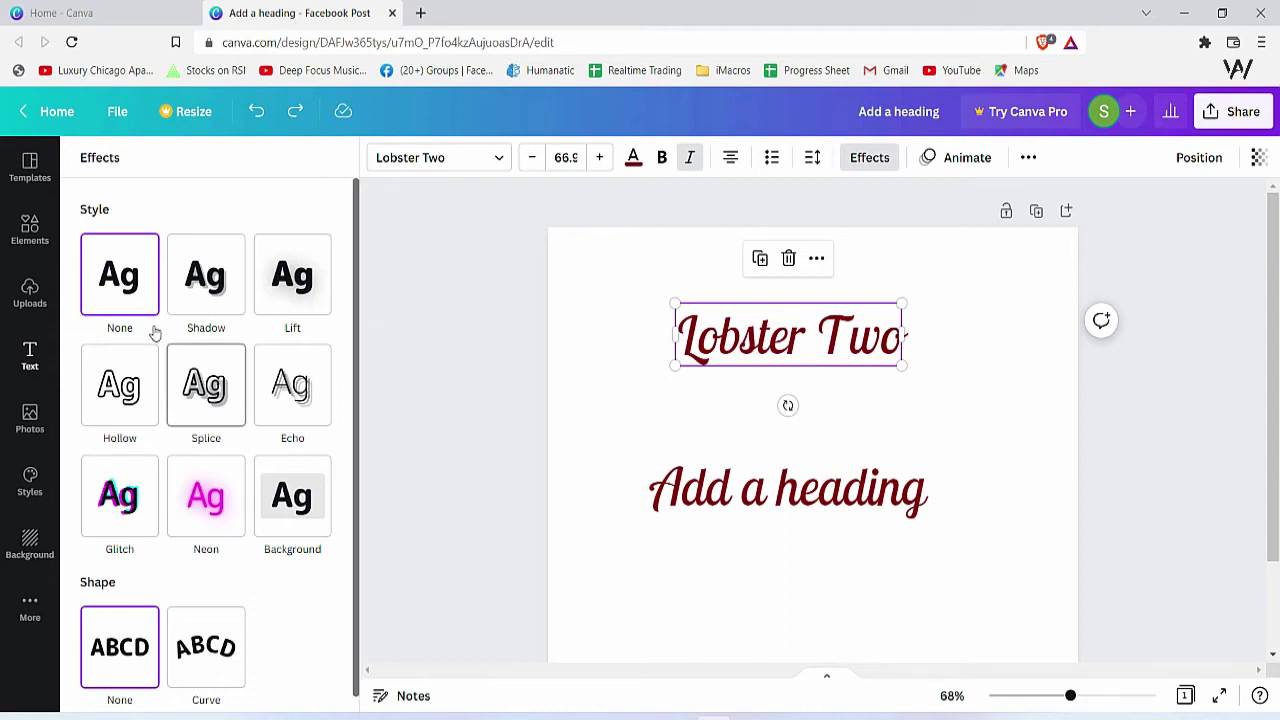
{"action": "left_click", "coordinate": [198, 297]}
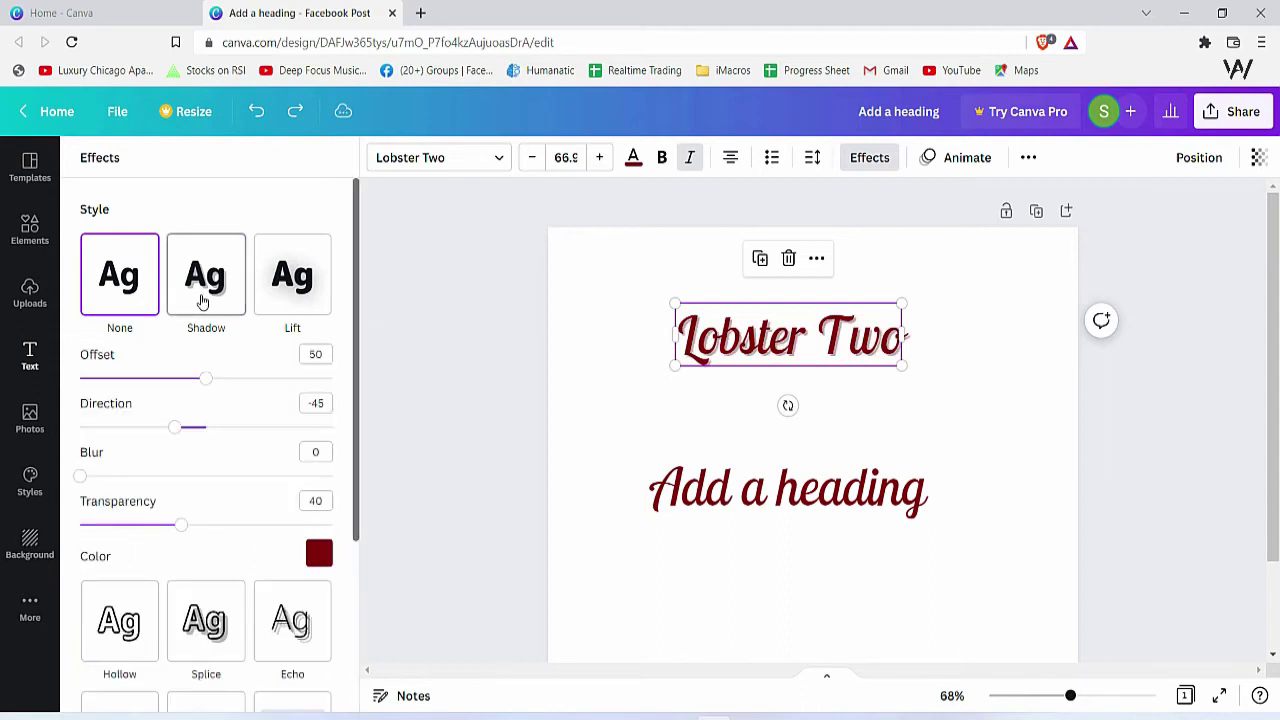
{"action": "left_click", "coordinate": [291, 297]}
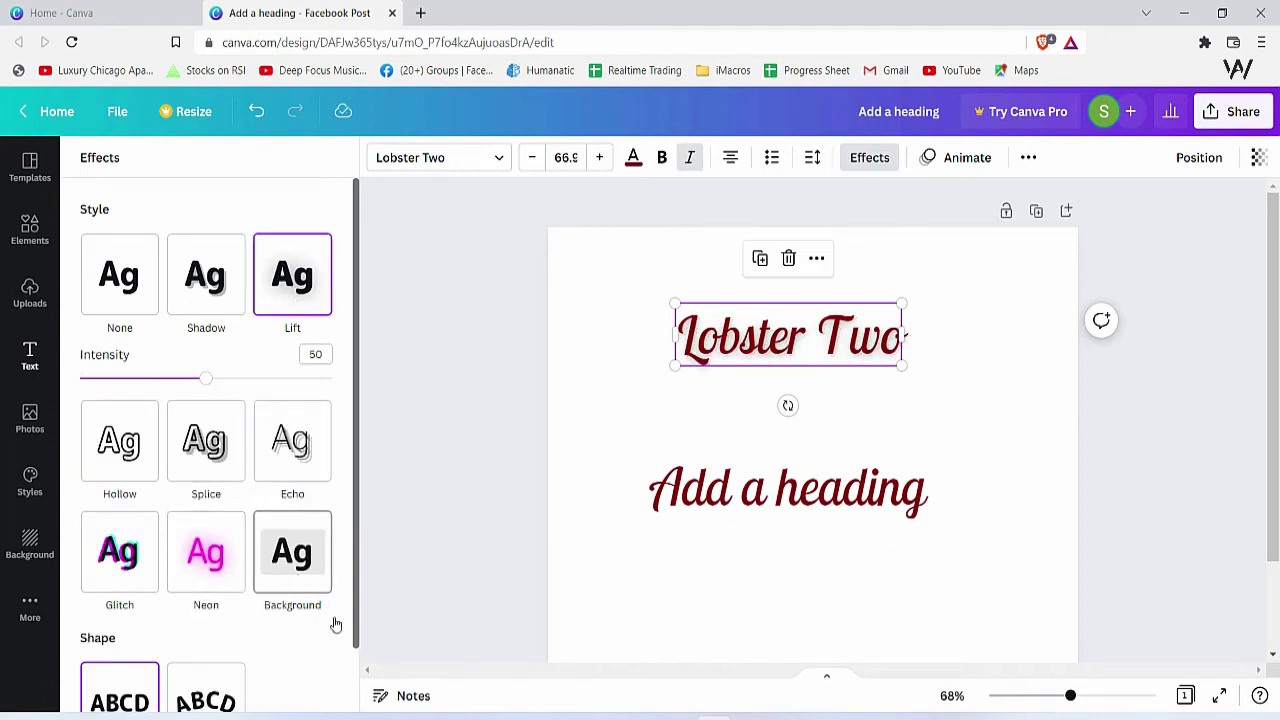
{"action": "left_click", "coordinate": [697, 300]}
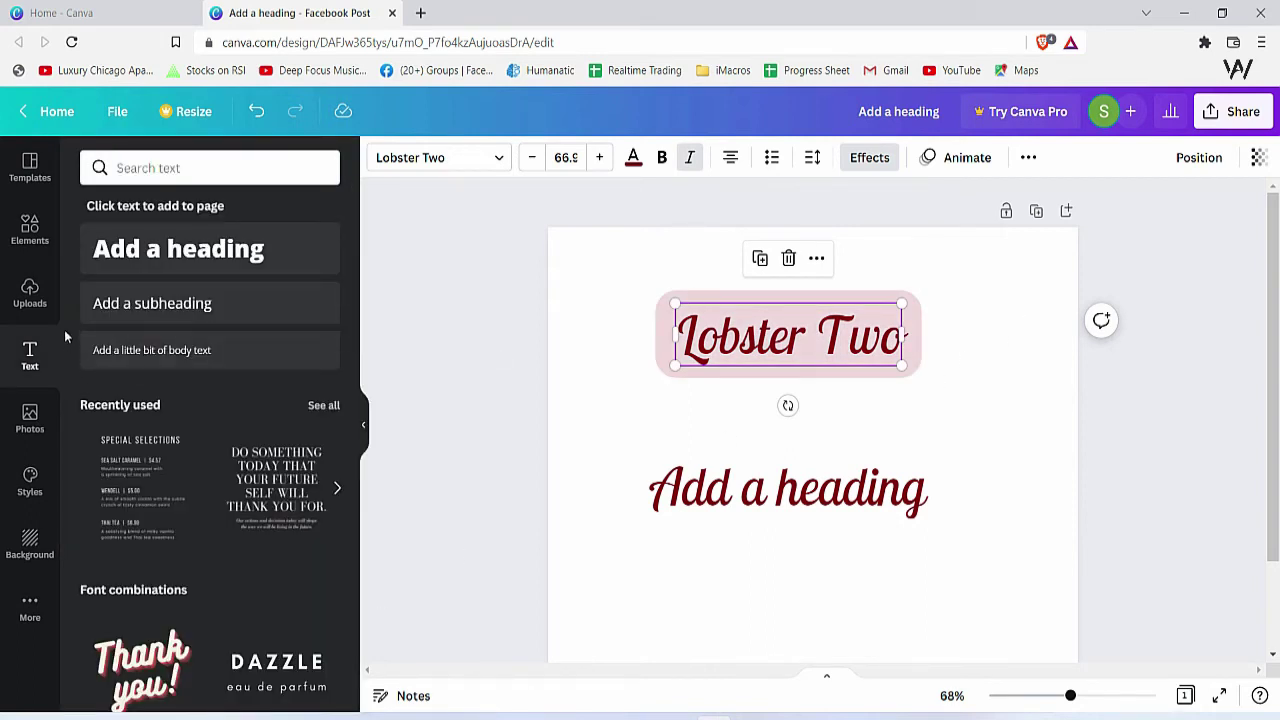
{"action": "left_click", "coordinate": [31, 226]}
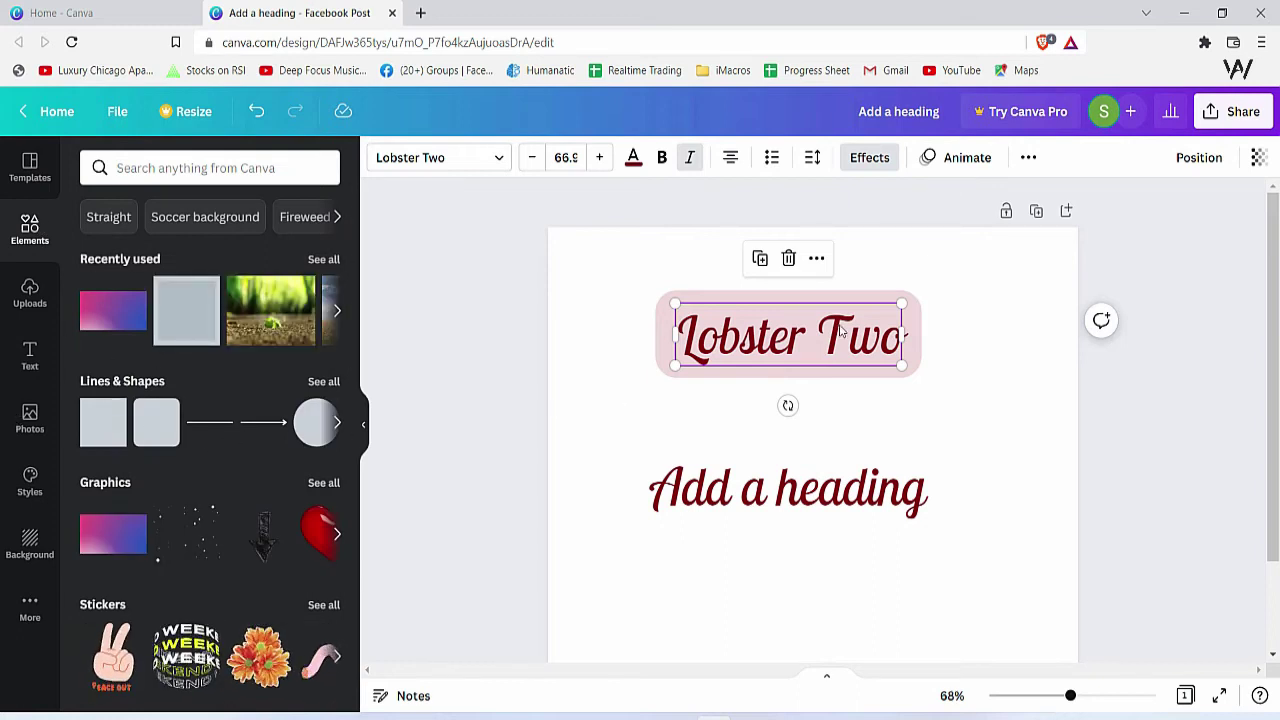
{"action": "left_click", "coordinate": [1000, 425]}
{"action": "left_click", "coordinate": [916, 352]}
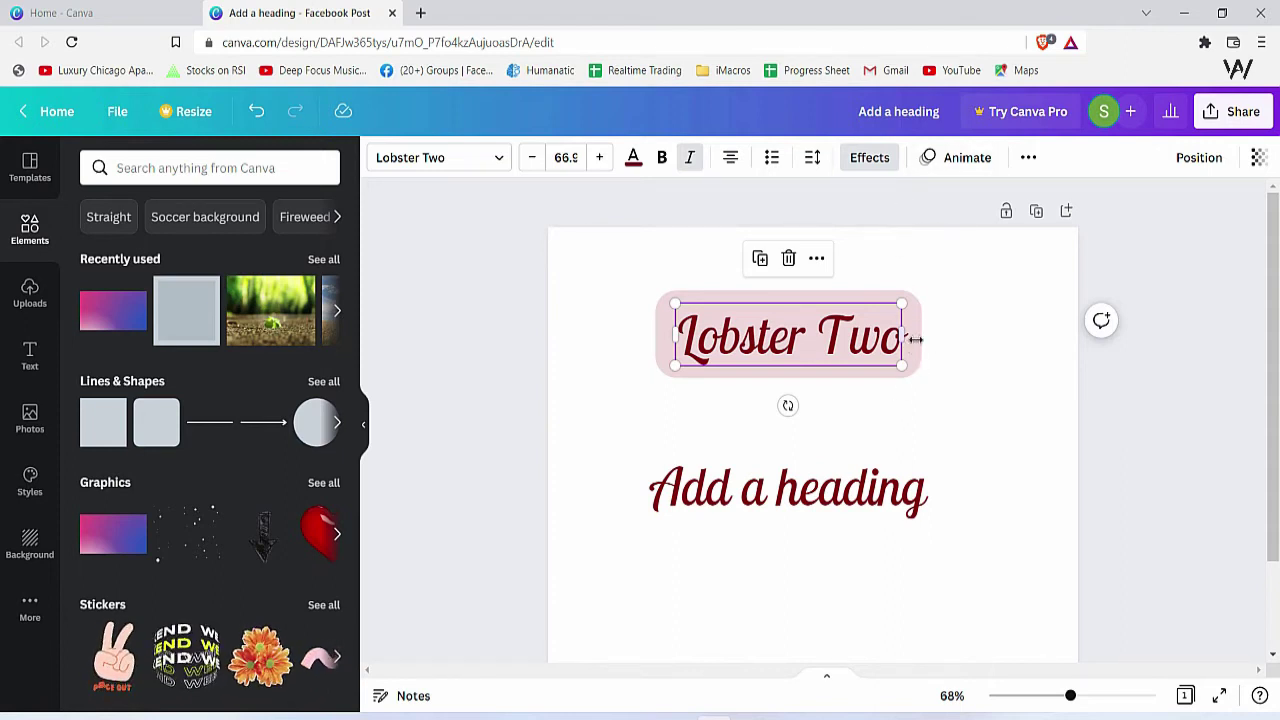
Enlarge the Lobster Two title and give it a black background box
{"action": "left_click_drag", "start_coordinate": [903, 366], "coordinate": [997, 408]}
{"action": "left_click", "coordinate": [838, 160]}
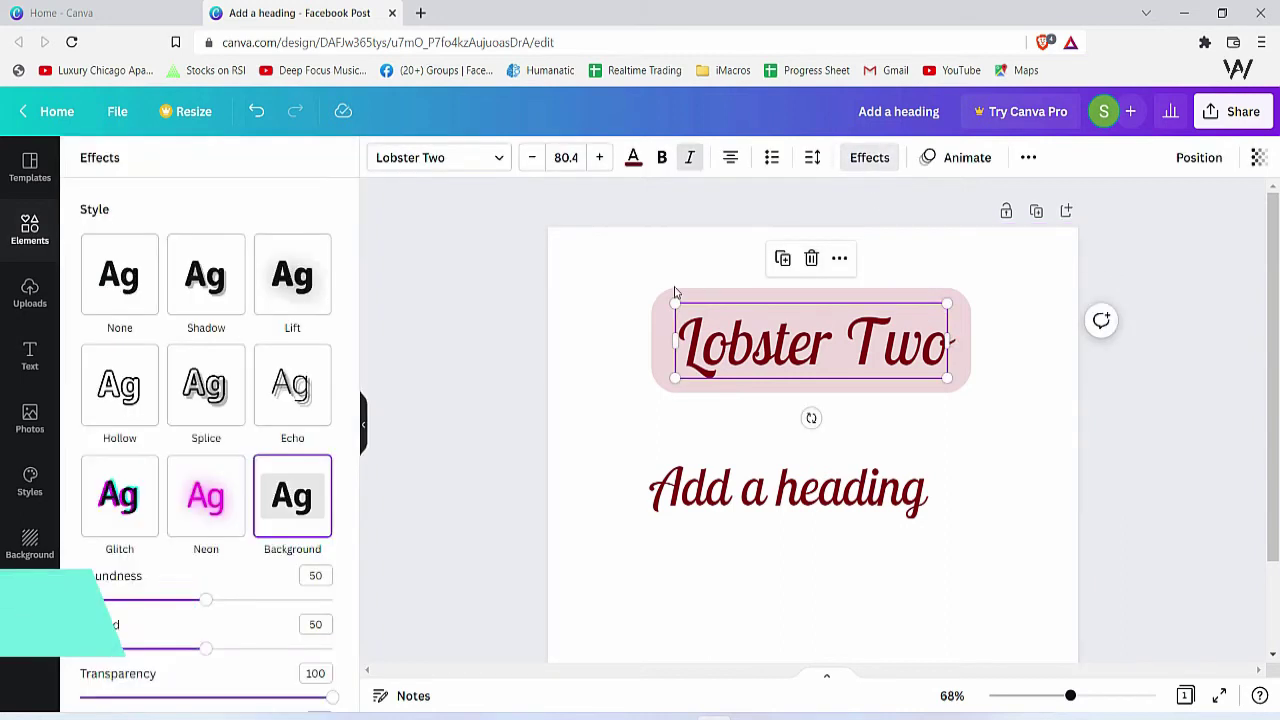
{"action": "scroll", "coordinate": [450, 435], "scroll_direction": "down", "scroll_amount": 2}
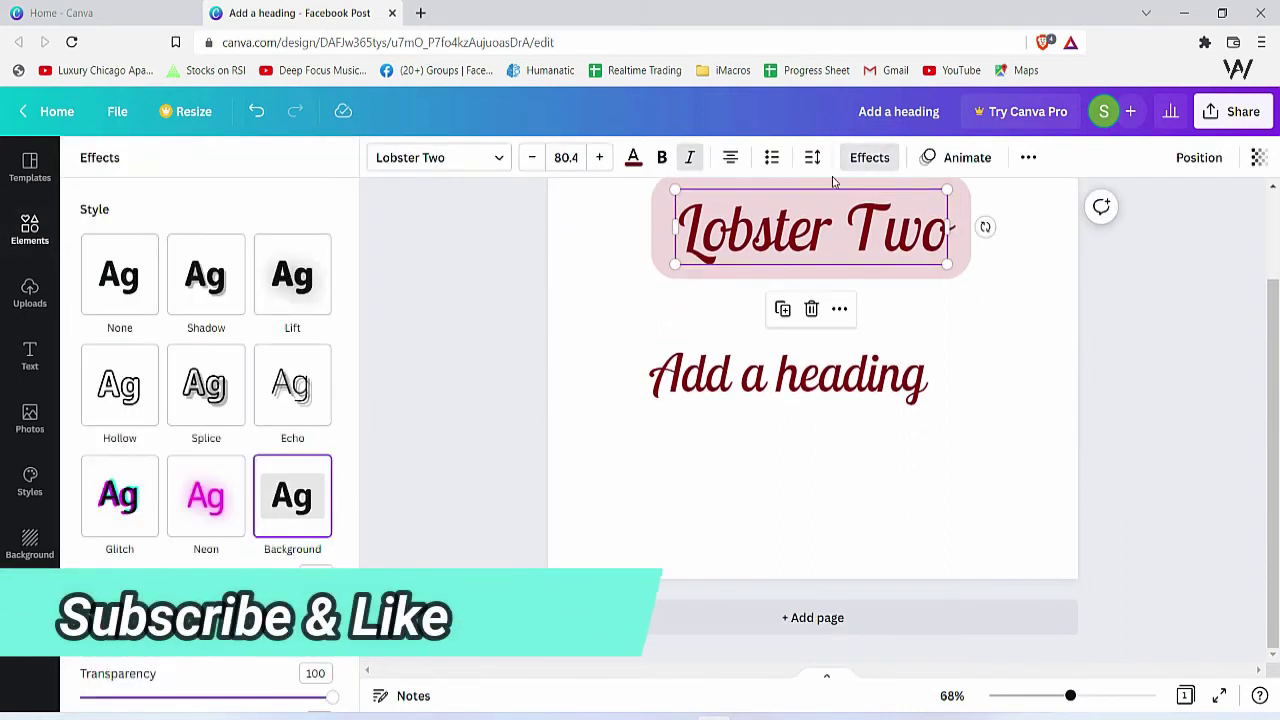
{"action": "scroll", "coordinate": [631, 248], "scroll_direction": "up", "scroll_amount": 2}
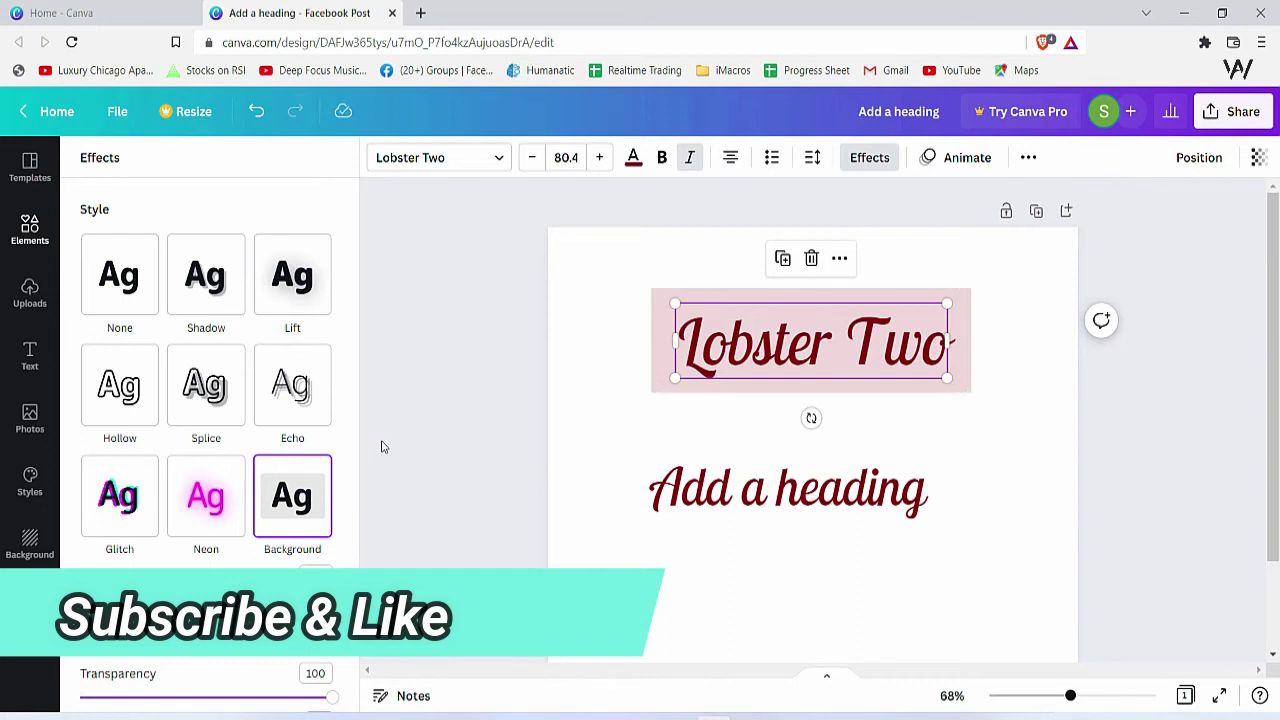
{"action": "scroll", "coordinate": [338, 378], "scroll_direction": "down", "scroll_amount": 3}
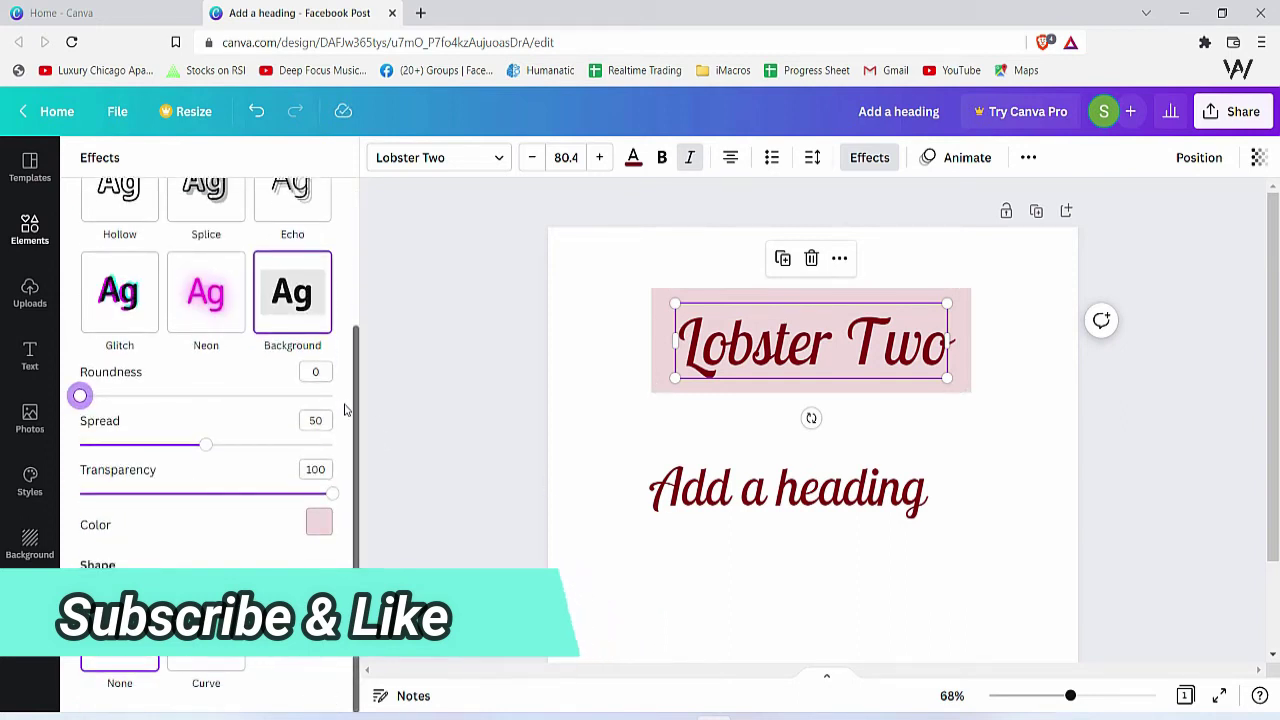
{"action": "left_click", "coordinate": [318, 521]}
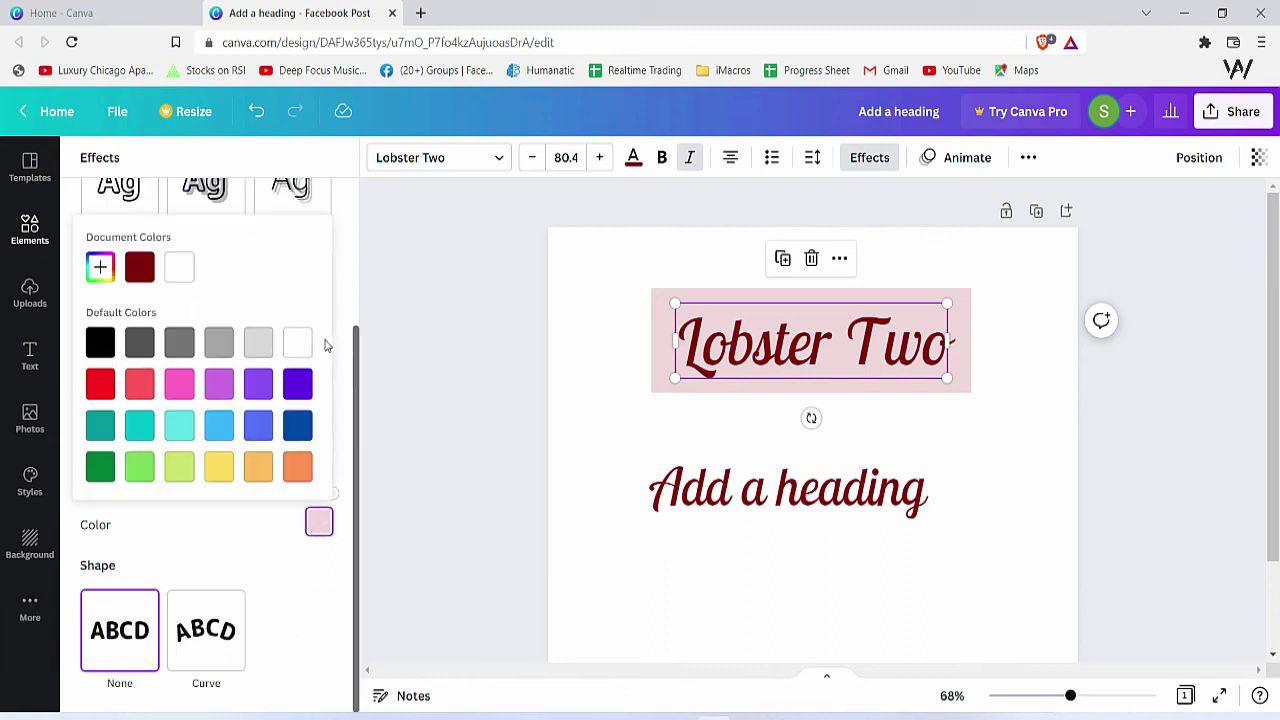
{"action": "left_click", "coordinate": [100, 342]}
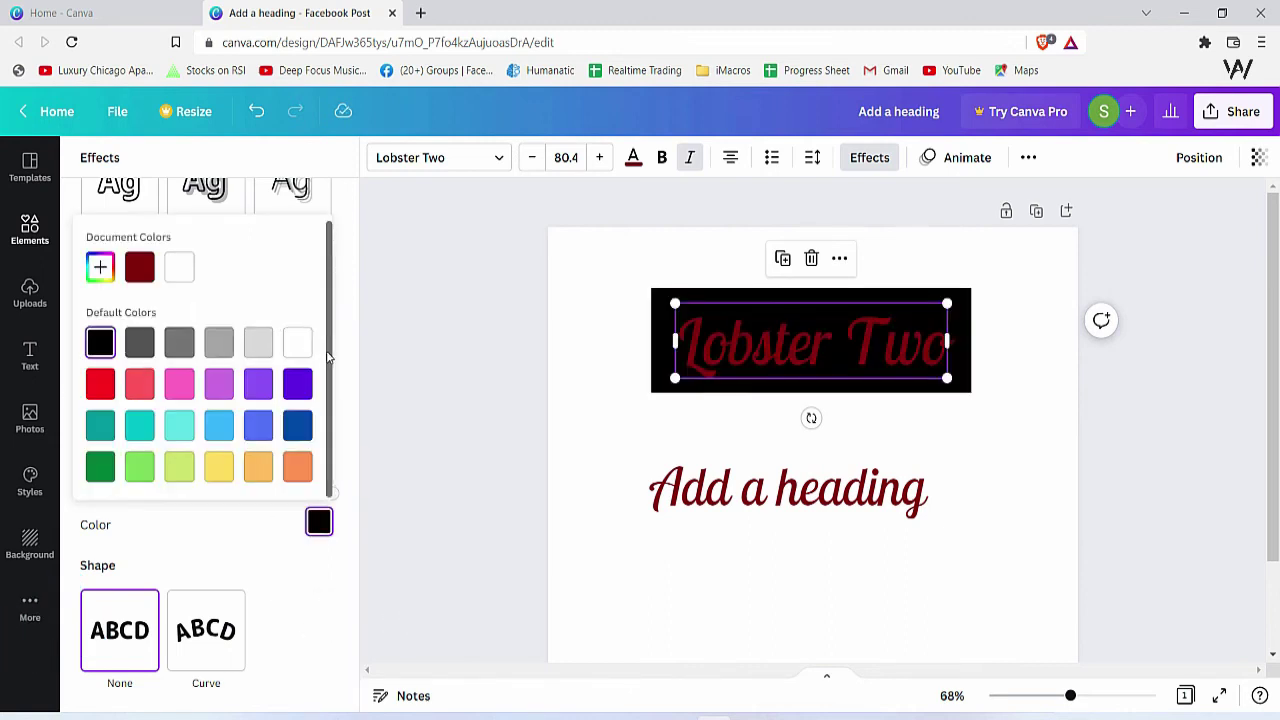
Make the Lobster Two lettering white
{"action": "double_click", "coordinate": [730, 349]}
{"action": "left_click", "coordinate": [633, 157]}
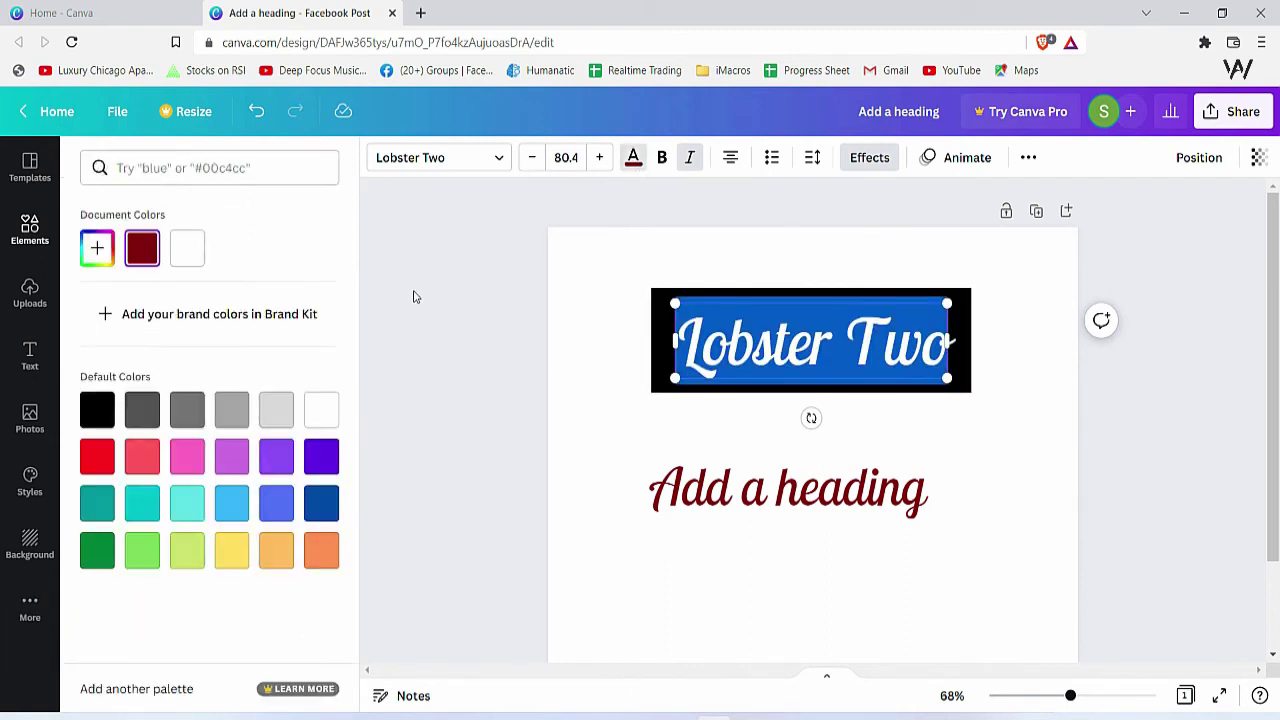
{"action": "left_click", "coordinate": [322, 425]}
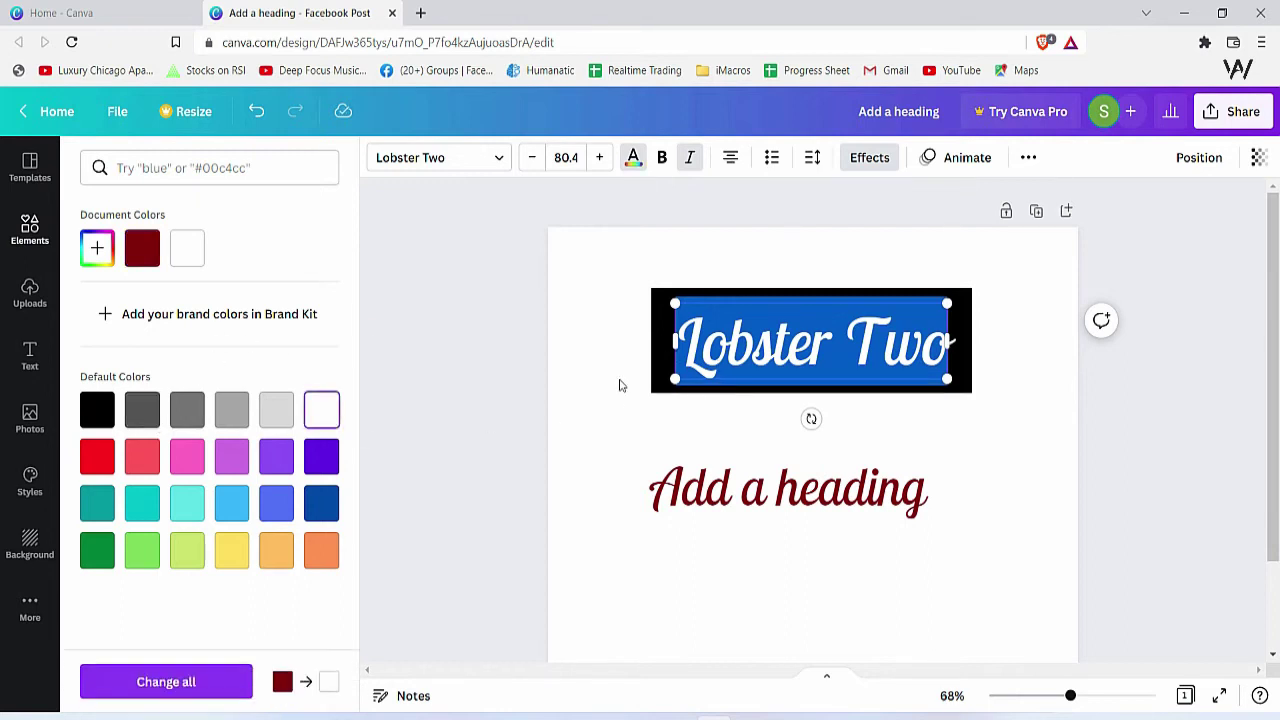
{"action": "left_click", "coordinate": [643, 400]}
{"action": "left_click", "coordinate": [677, 366]}
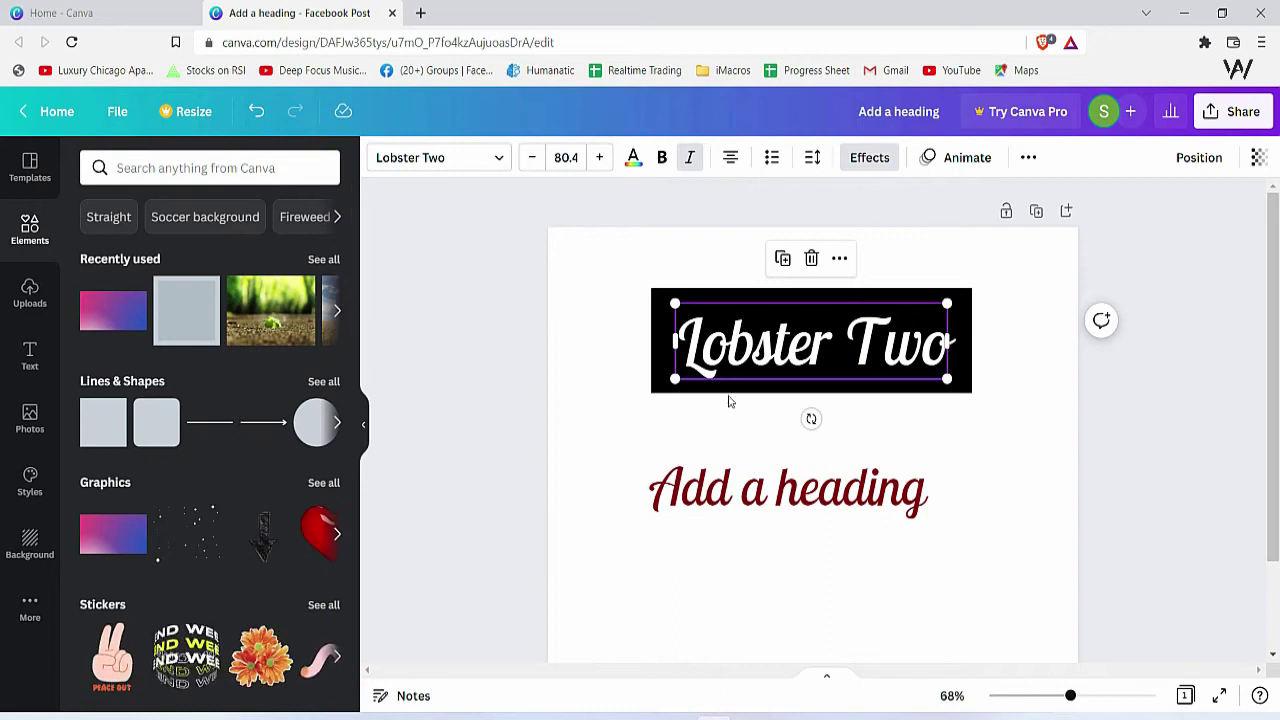
Change the title's background box colour to dark navy blue (#053474)
{"action": "left_click", "coordinate": [869, 157]}
{"action": "scroll", "coordinate": [257, 477], "scroll_direction": "down", "scroll_amount": 3}
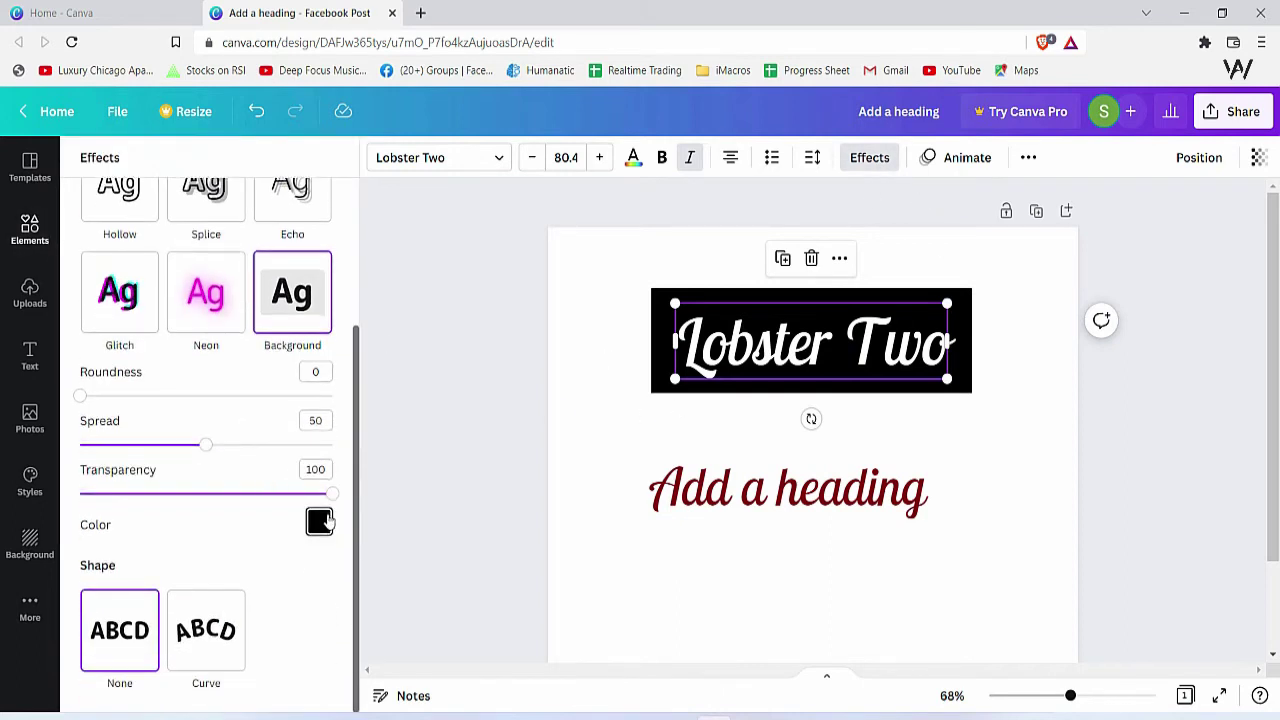
{"action": "left_click", "coordinate": [319, 521]}
{"action": "left_click", "coordinate": [297, 425]}
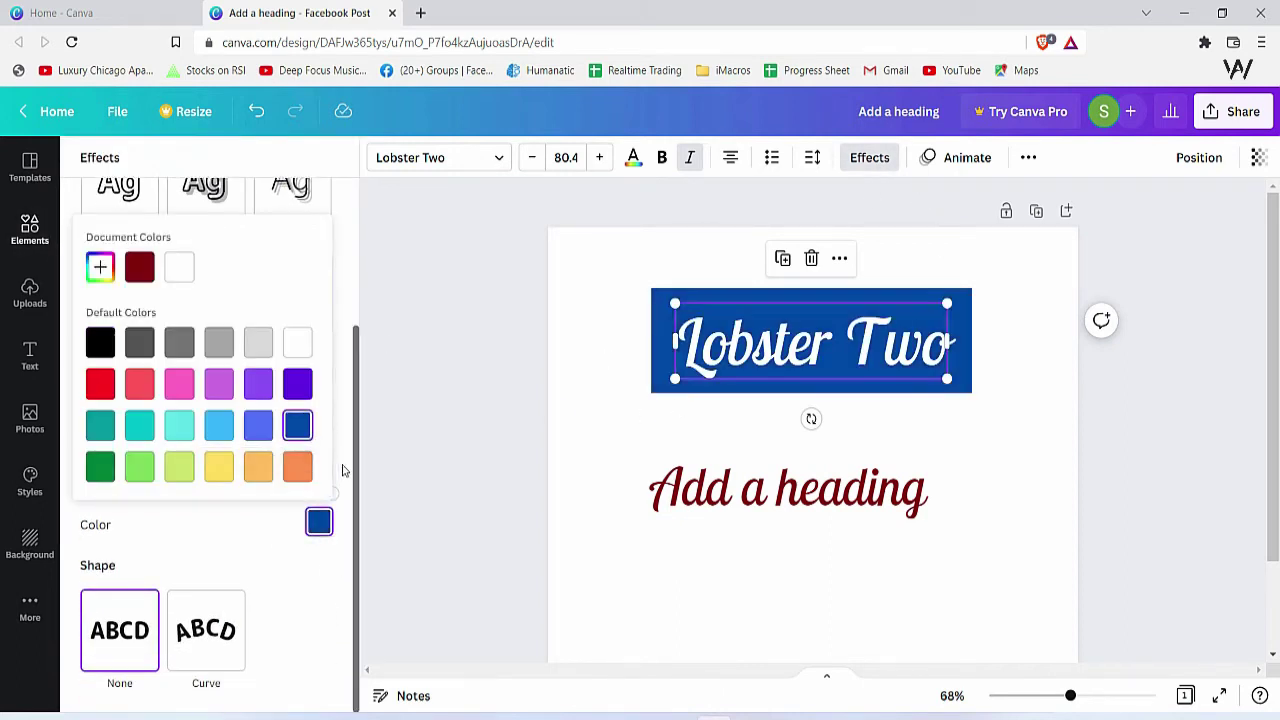
{"action": "left_click", "coordinate": [100, 267]}
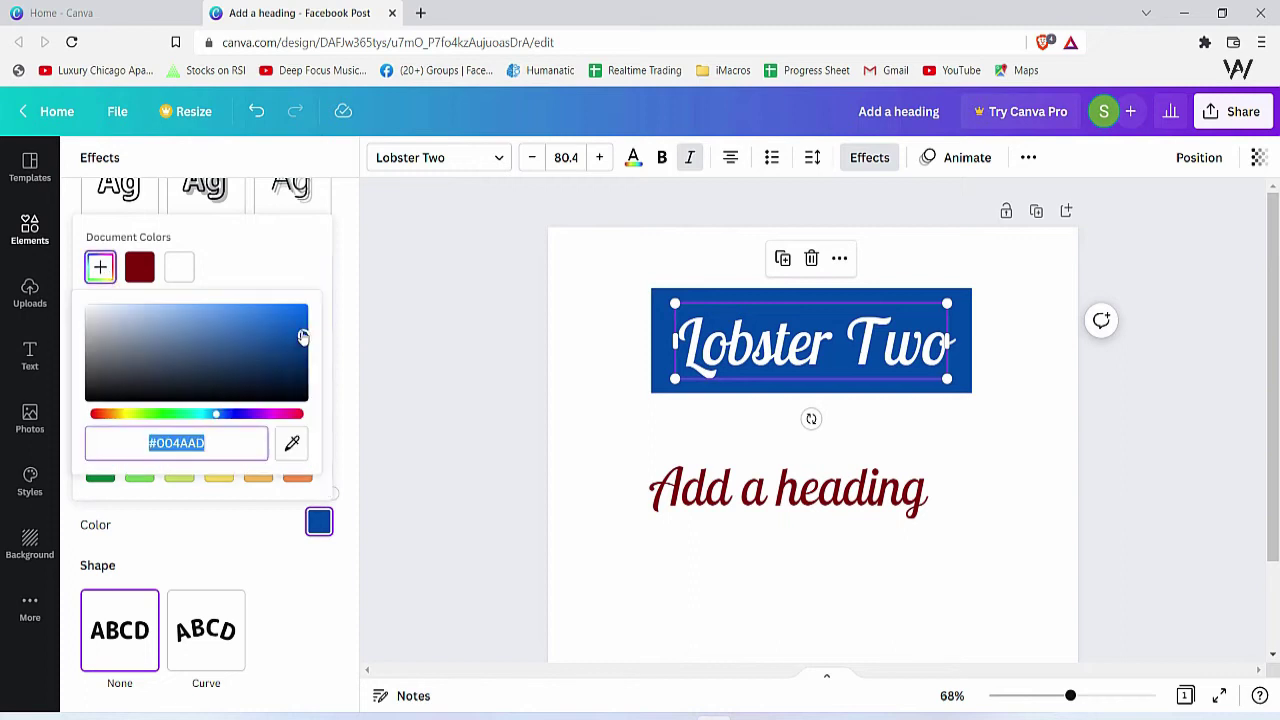
{"action": "left_click_drag", "start_coordinate": [303, 337], "coordinate": [298, 357]}
{"action": "left_click", "coordinate": [372, 418]}
Tighten the background box spread to 23 at full opacity
{"action": "left_click", "coordinate": [934, 388]}
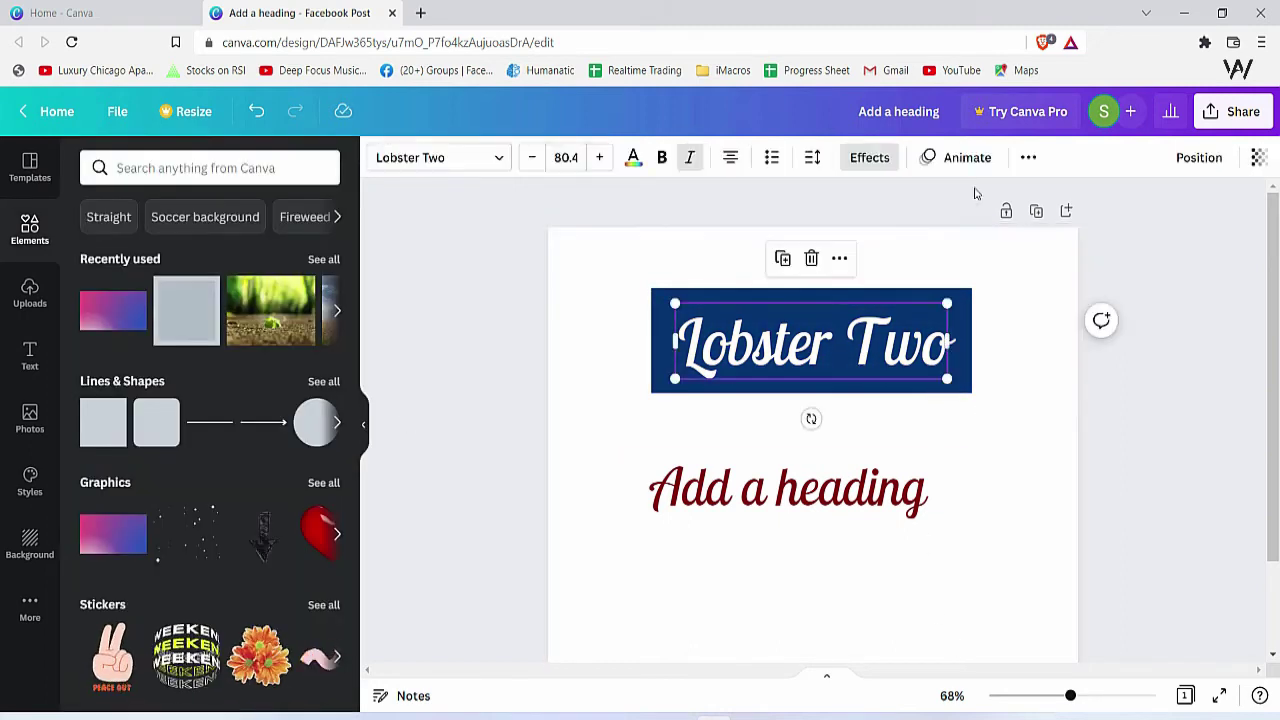
{"action": "left_click", "coordinate": [875, 160]}
{"action": "scroll", "coordinate": [268, 390], "scroll_direction": "down", "scroll_amount": 2}
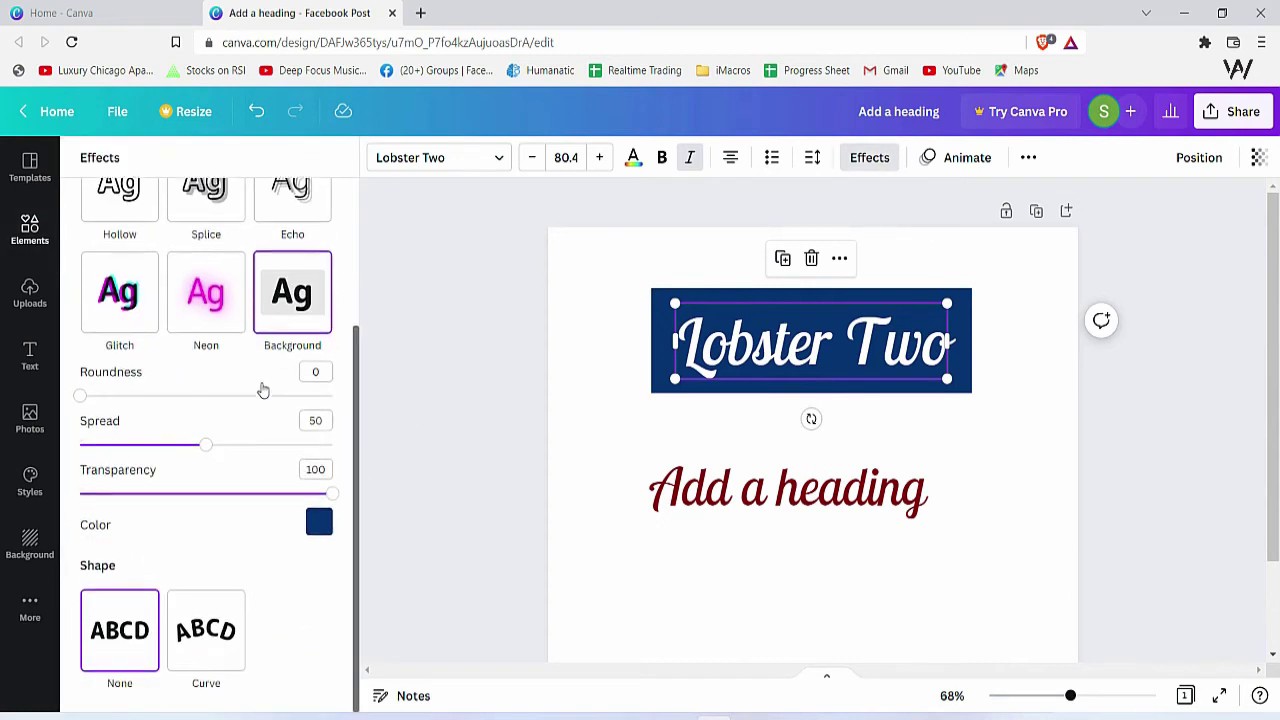
{"action": "mouse_move", "coordinate": [331, 494]}
{"action": "left_mouse_down"}
{"action": "mouse_move", "coordinate": [179, 498]}
{"action": "mouse_move", "coordinate": [332, 494]}
{"action": "left_mouse_up"}
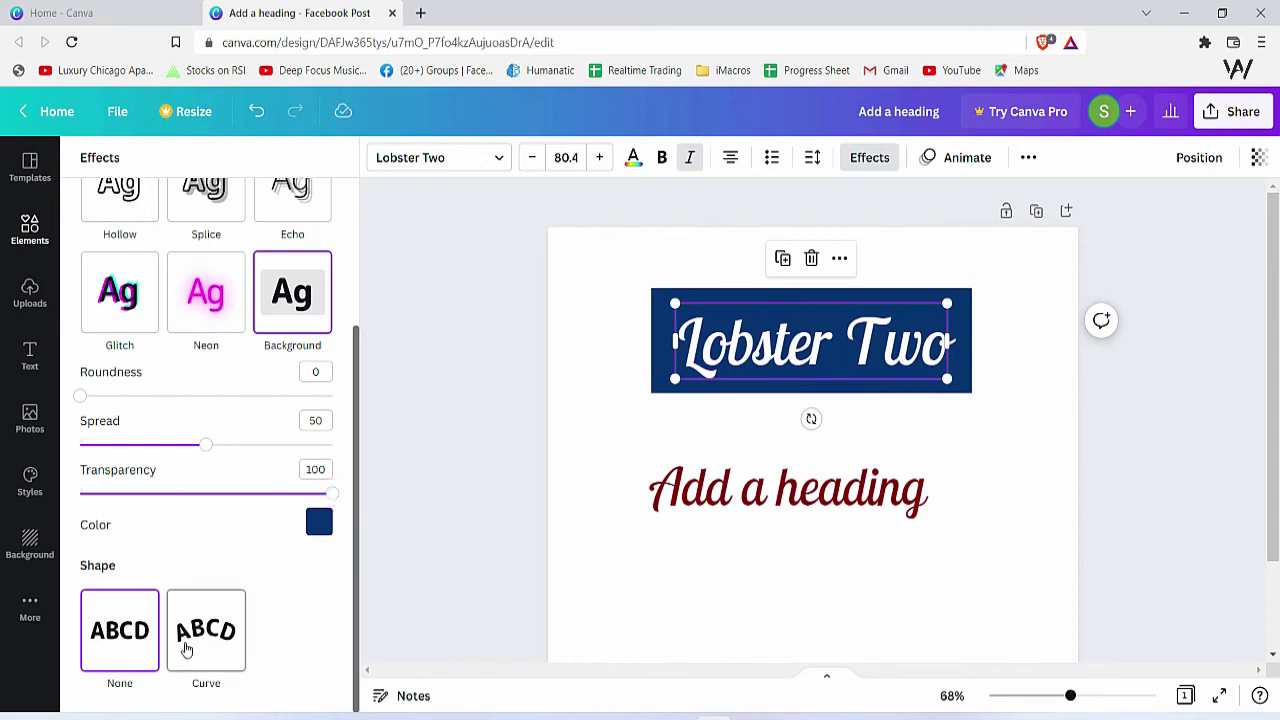
{"action": "left_click_drag", "start_coordinate": [205, 444], "coordinate": [138, 446]}
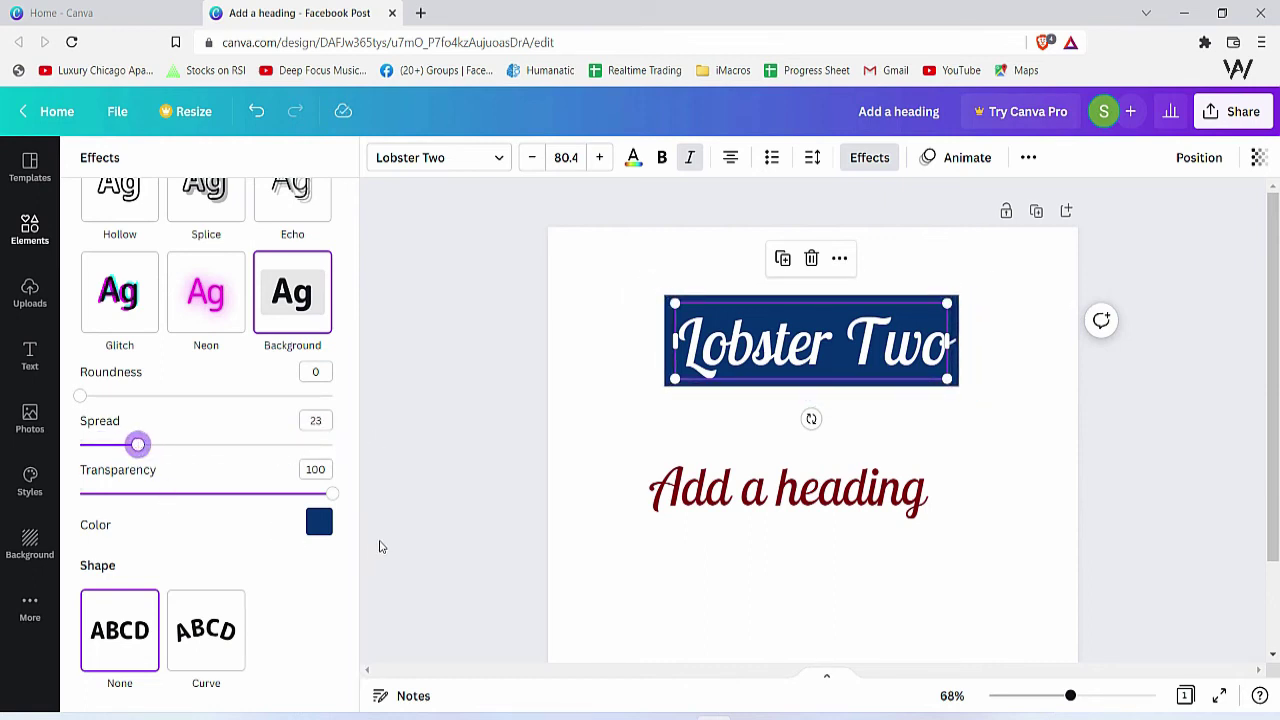
{"action": "scroll", "coordinate": [341, 418], "scroll_direction": "up", "scroll_amount": 3}
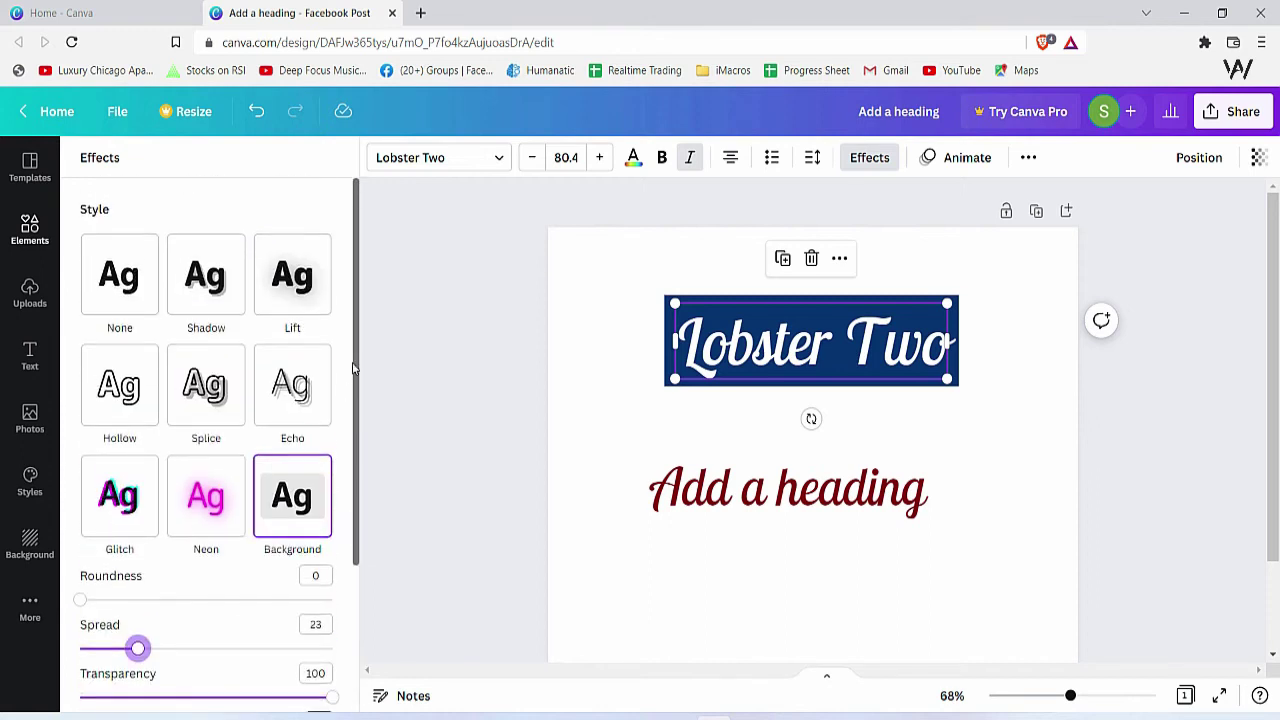
Delete the 'Add a heading' text and move the Lobster Two box up toward the top left
{"action": "key", "text": "Tab"}
{"action": "left_click", "coordinate": [646, 386]}
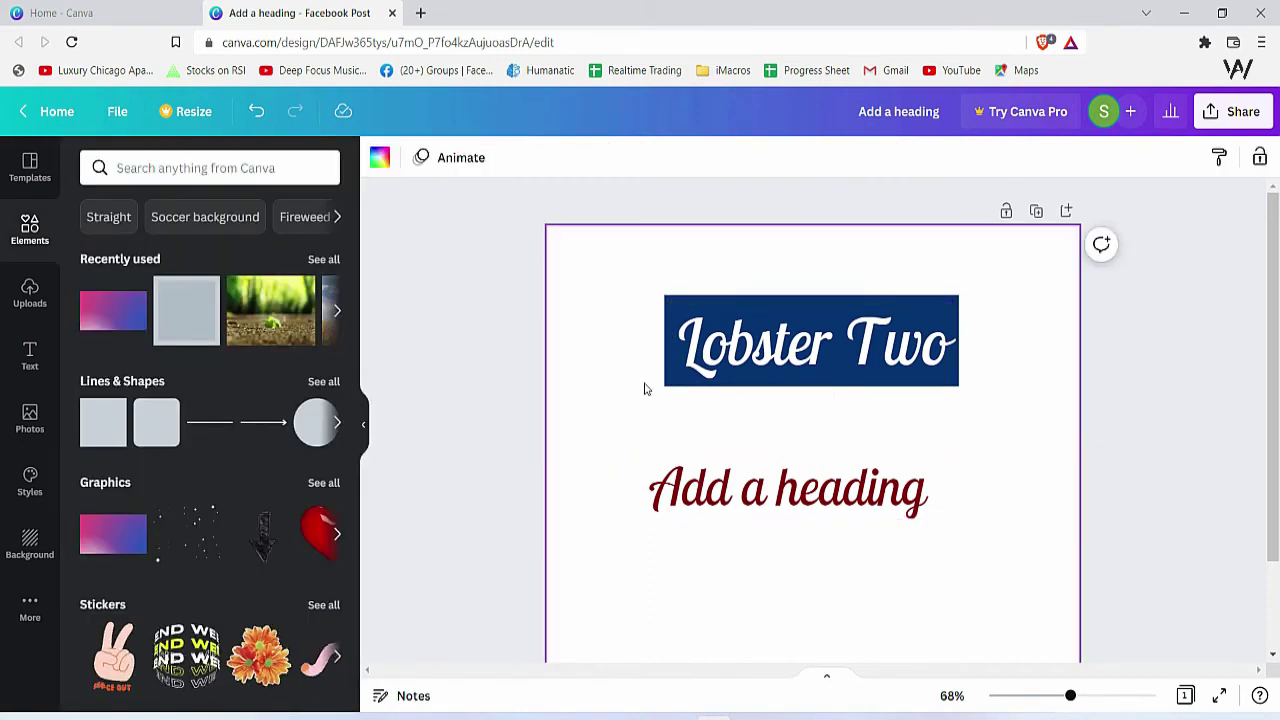
{"action": "left_click", "coordinate": [796, 365]}
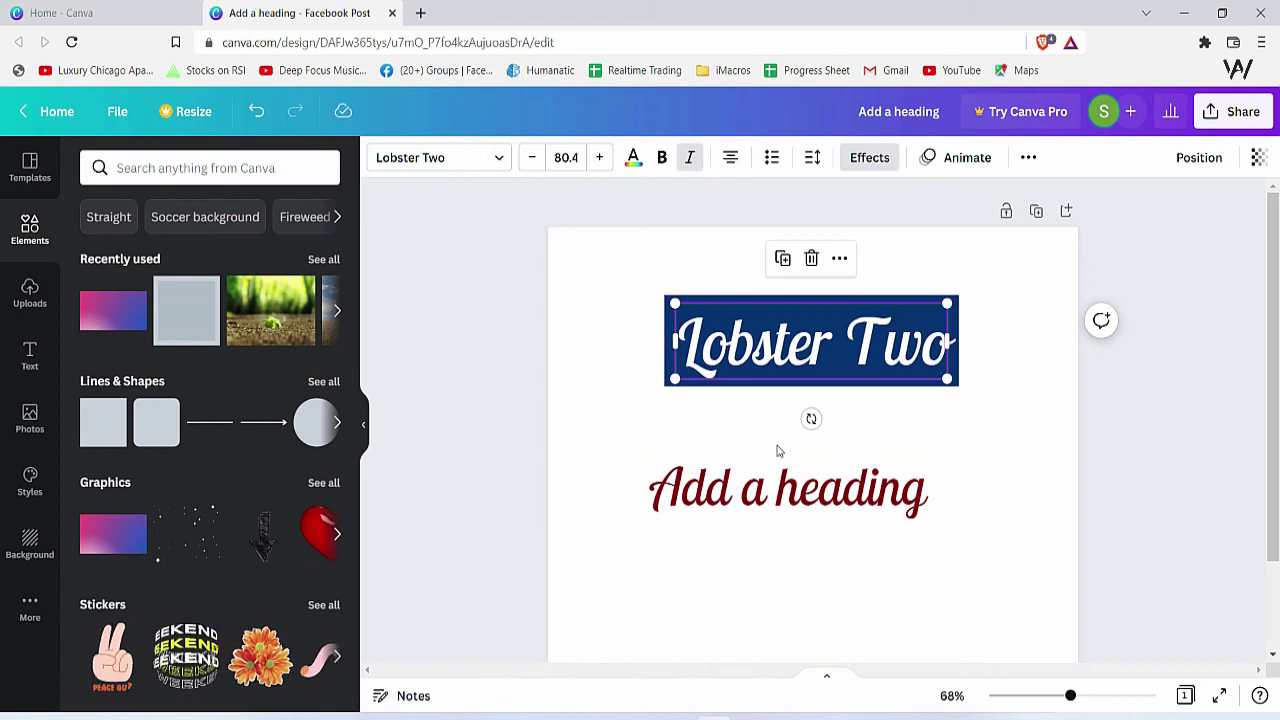
{"action": "left_click", "coordinate": [855, 467]}
{"action": "key", "text": "Delete"}
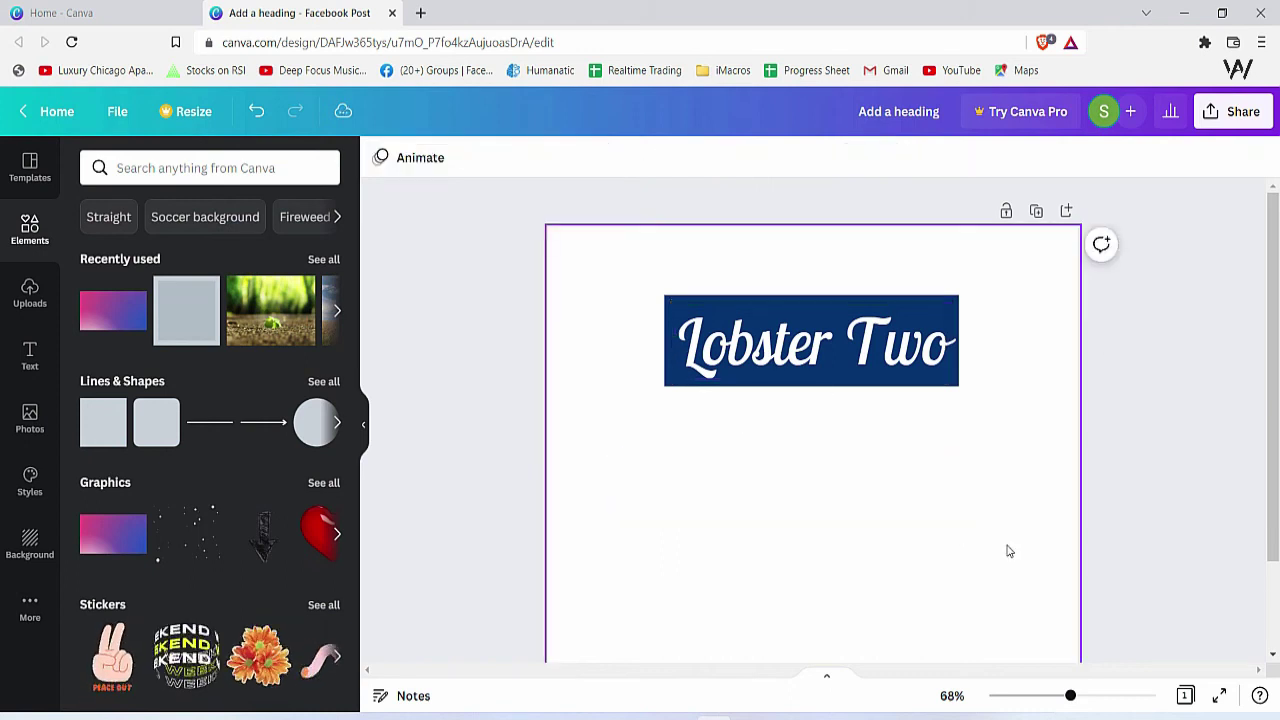
{"action": "left_click_drag", "start_coordinate": [945, 346], "coordinate": [857, 293]}
{"action": "left_click", "coordinate": [830, 500]}
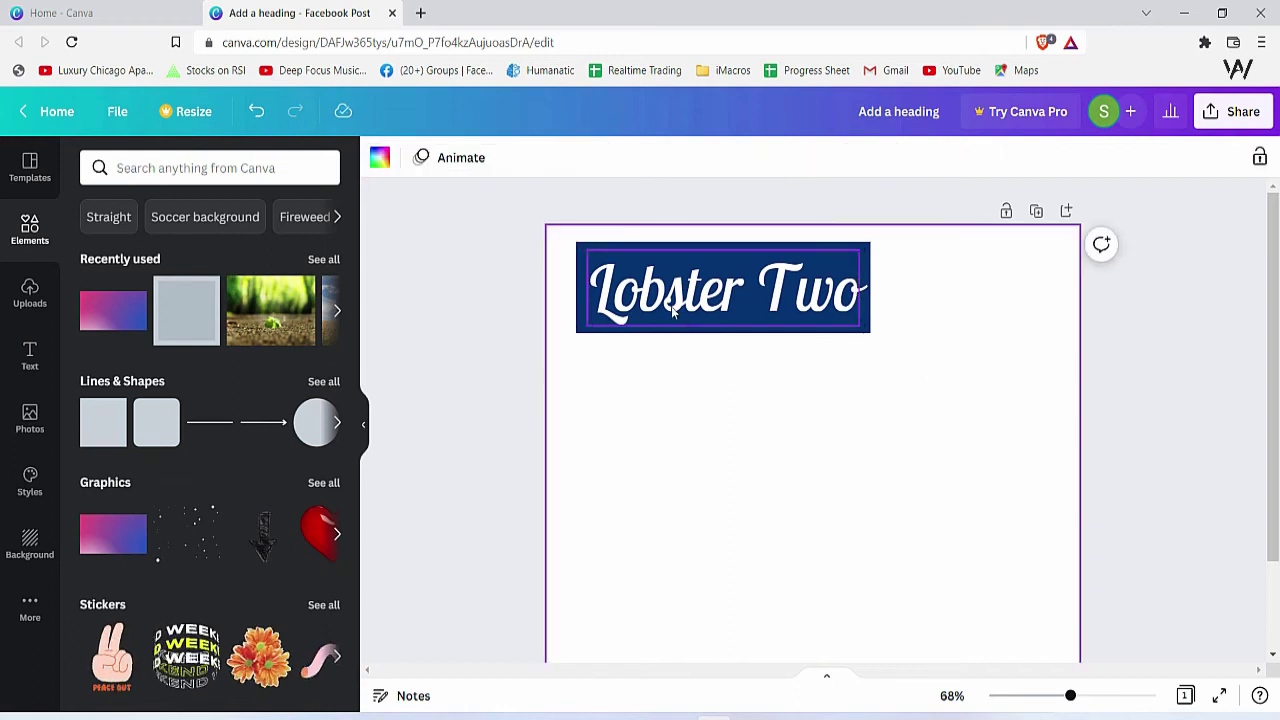
Search text styles for 'paragraph', undoing an accidentally added Nunito Light text
{"action": "left_click", "coordinate": [29, 355]}
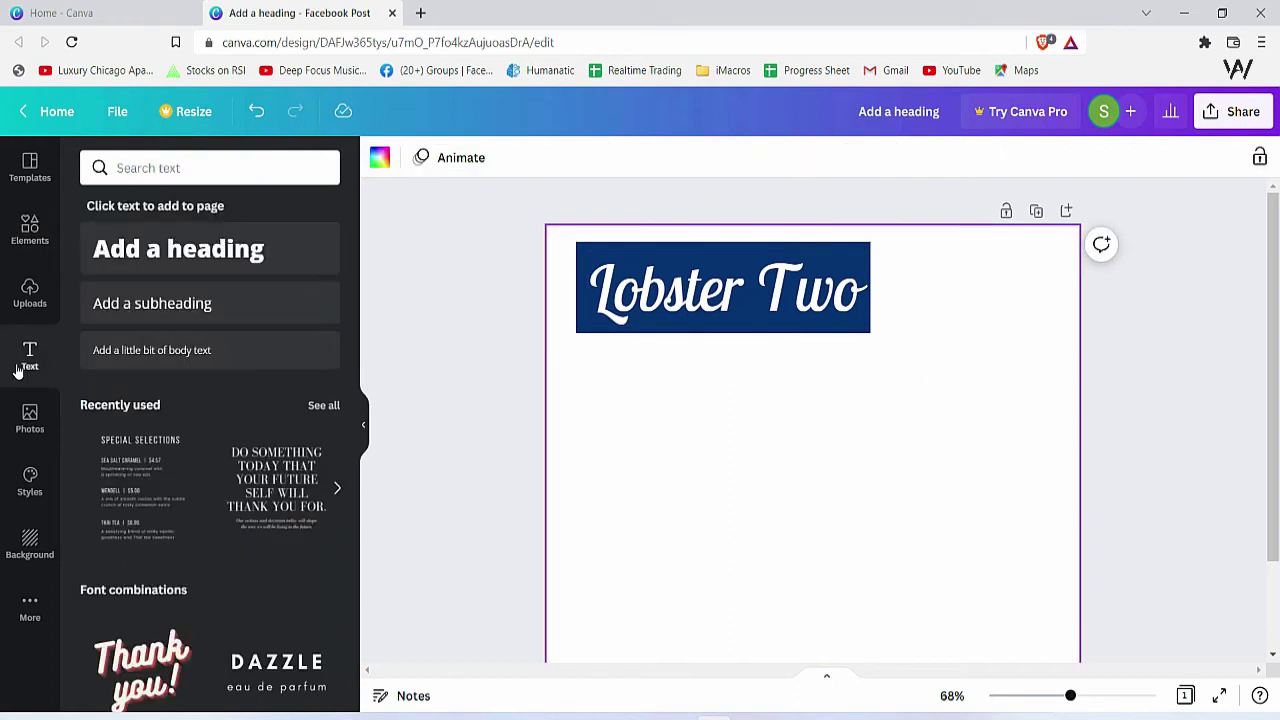
{"action": "left_click", "coordinate": [179, 170]}
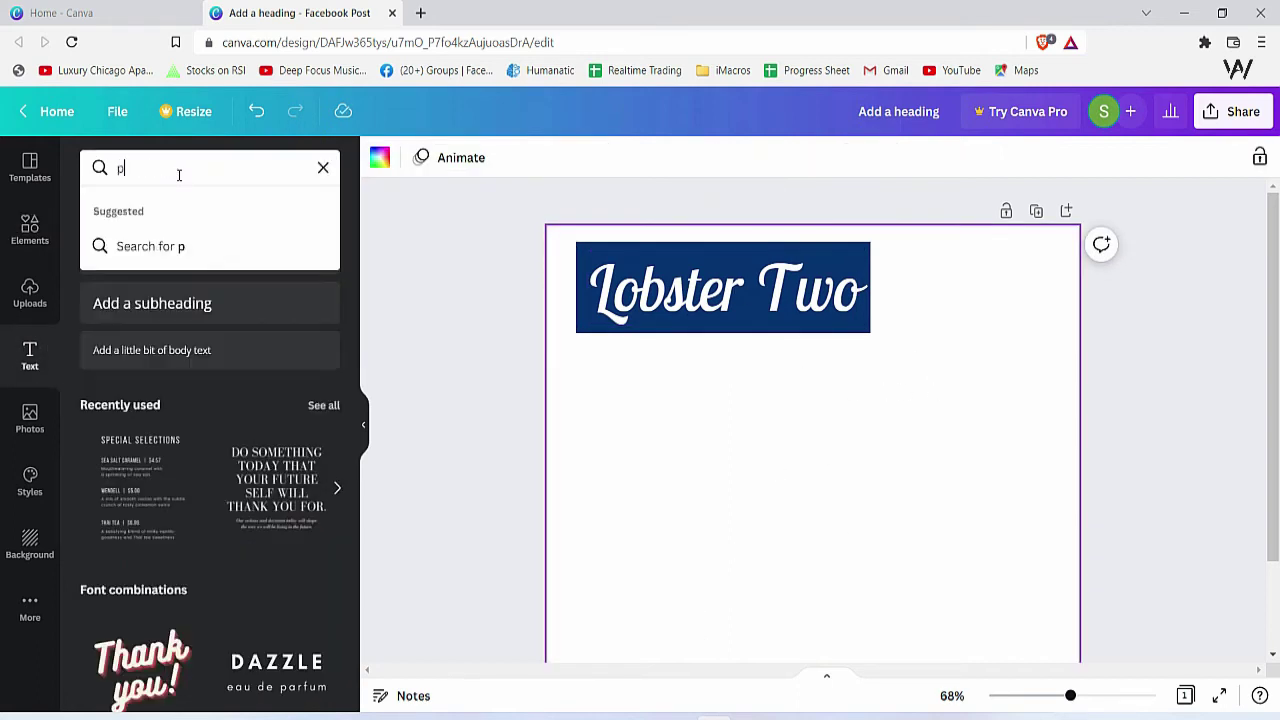
{"action": "type", "text": "aragraph"}
{"action": "key", "text": "Return"}
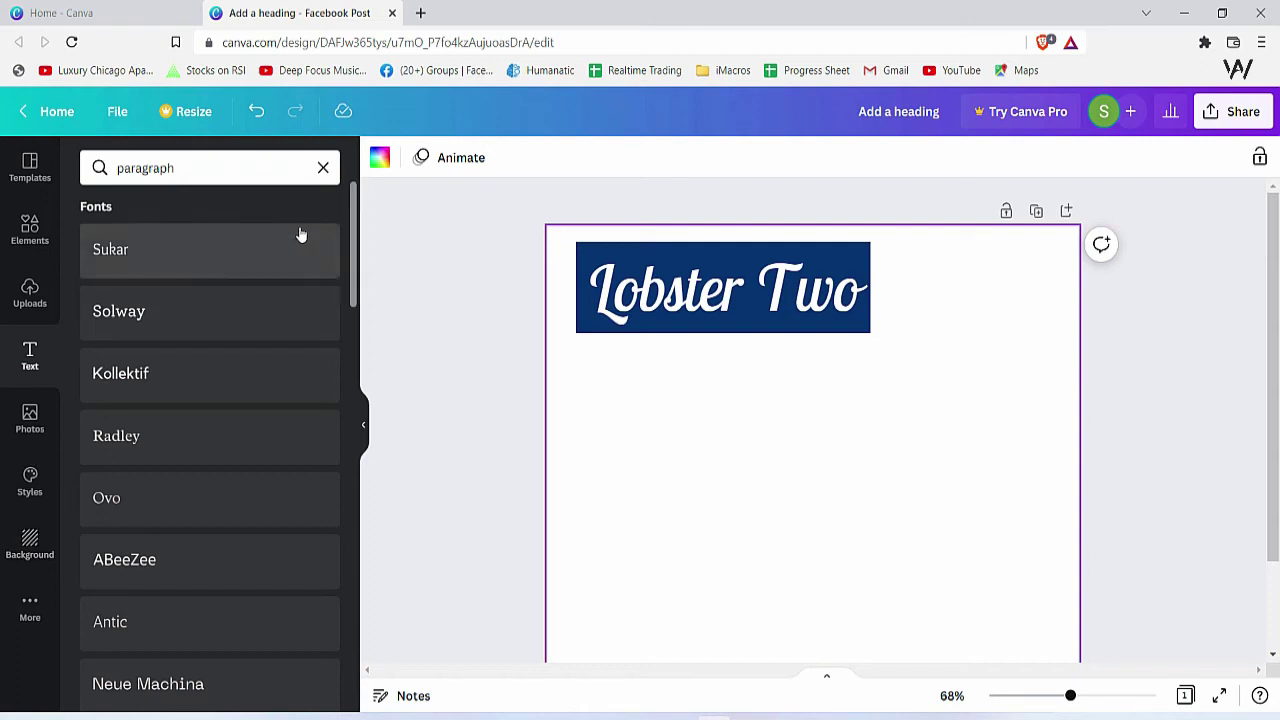
{"action": "scroll", "coordinate": [334, 231], "scroll_direction": "down", "scroll_amount": 10}
{"action": "scroll", "coordinate": [334, 285], "scroll_direction": "down", "scroll_amount": 5}
{"action": "left_click", "coordinate": [323, 168]}
{"action": "type", "text": "para"}
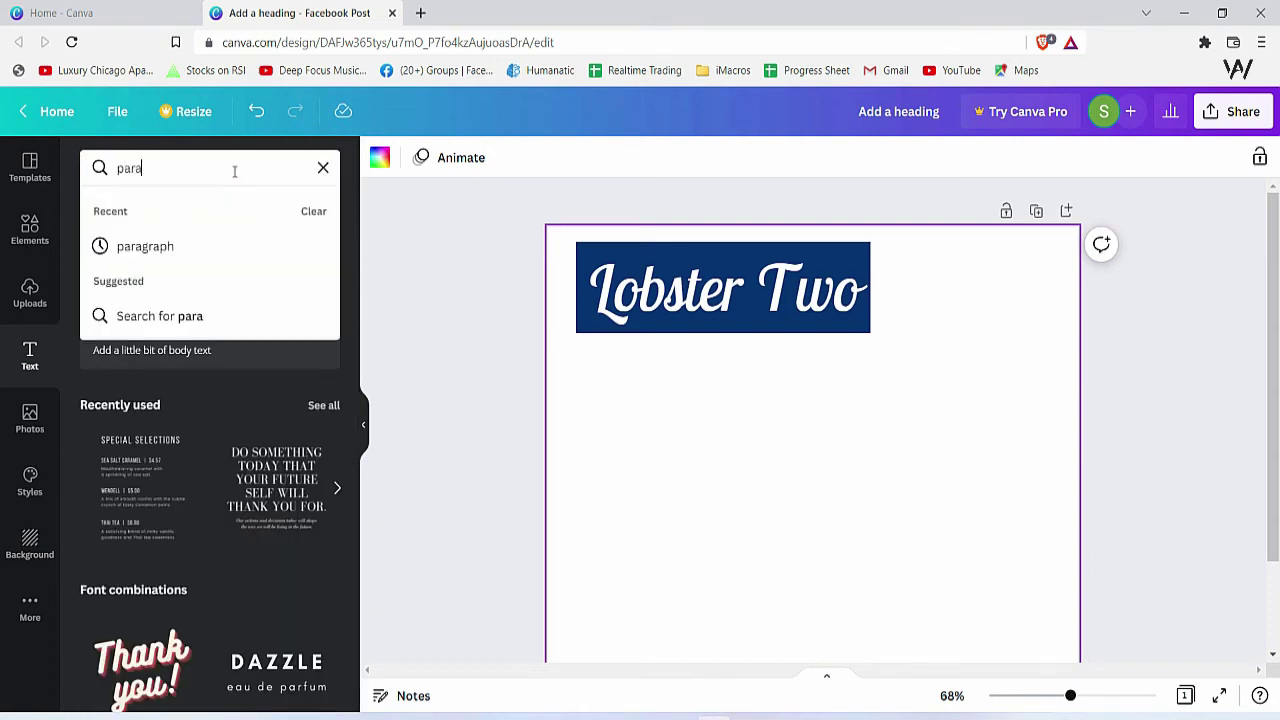
{"action": "type", "text": "graph"}
{"action": "key", "text": "Return"}
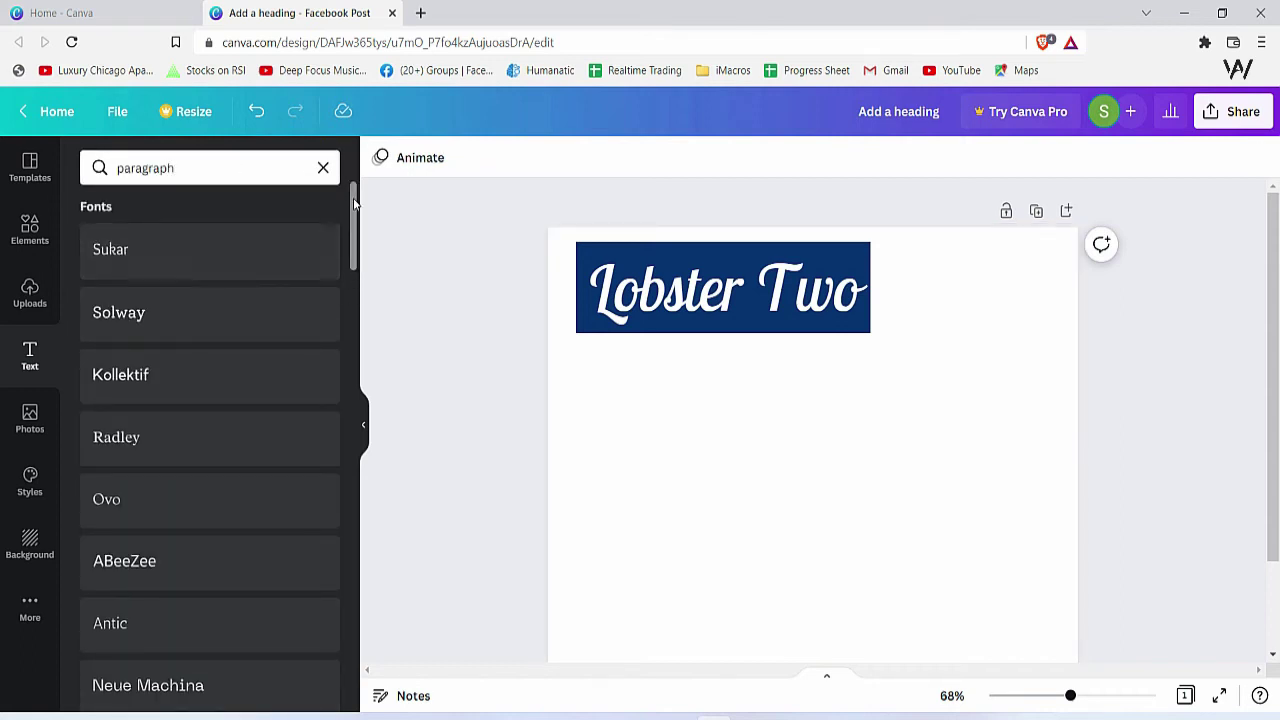
{"action": "left_click_drag", "start_coordinate": [354, 205], "coordinate": [360, 707]}
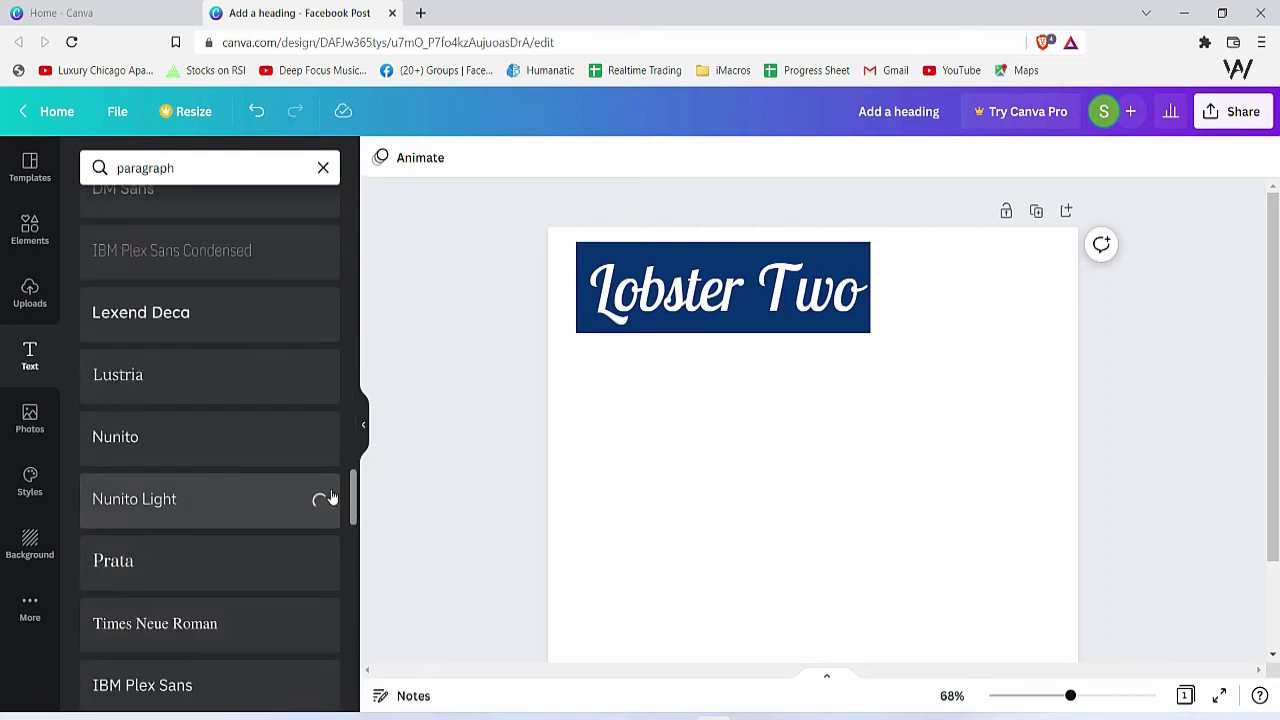
{"action": "scroll", "coordinate": [221, 627], "scroll_direction": "down", "scroll_amount": 10}
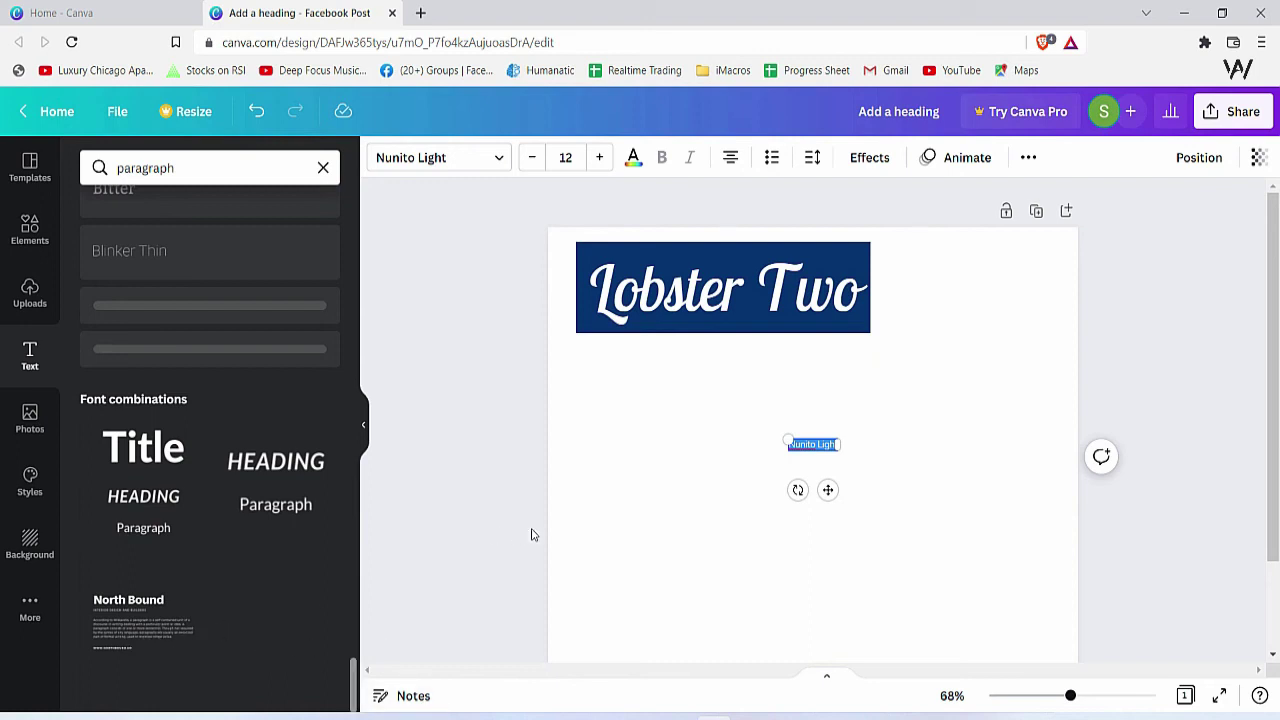
{"action": "key", "text": "ctrl+z"}
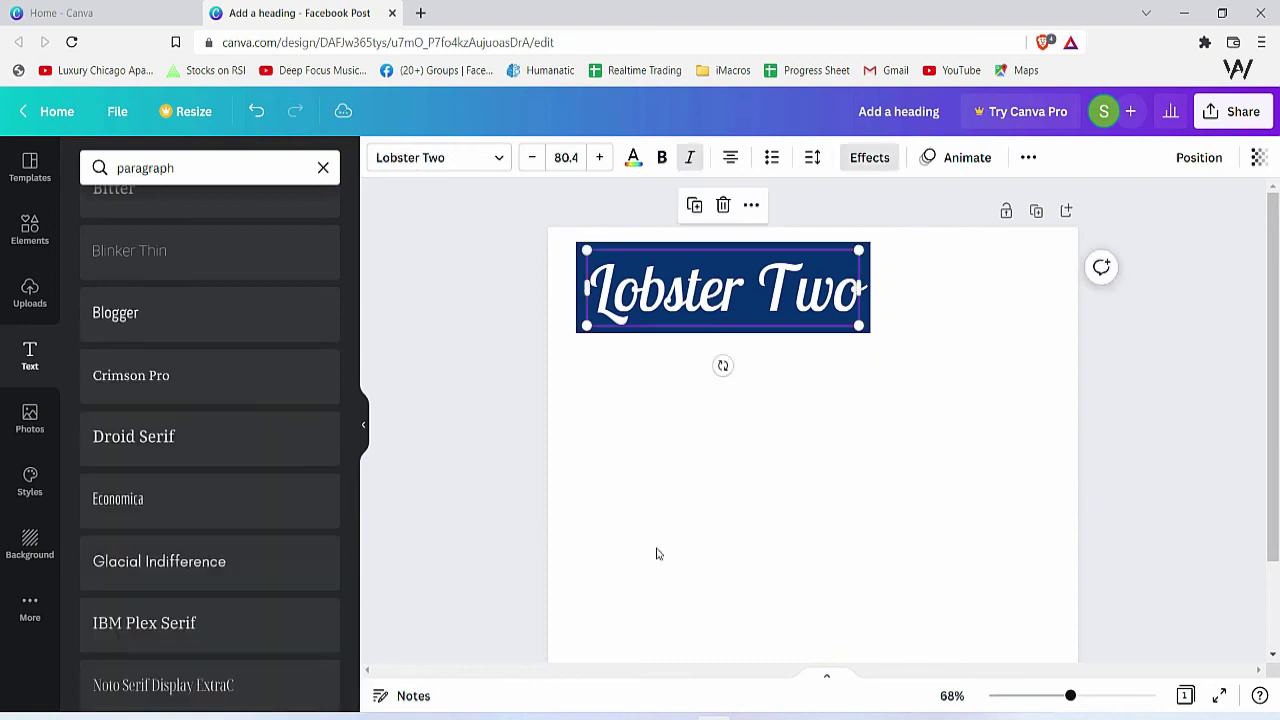
{"action": "left_click", "coordinate": [688, 523]}
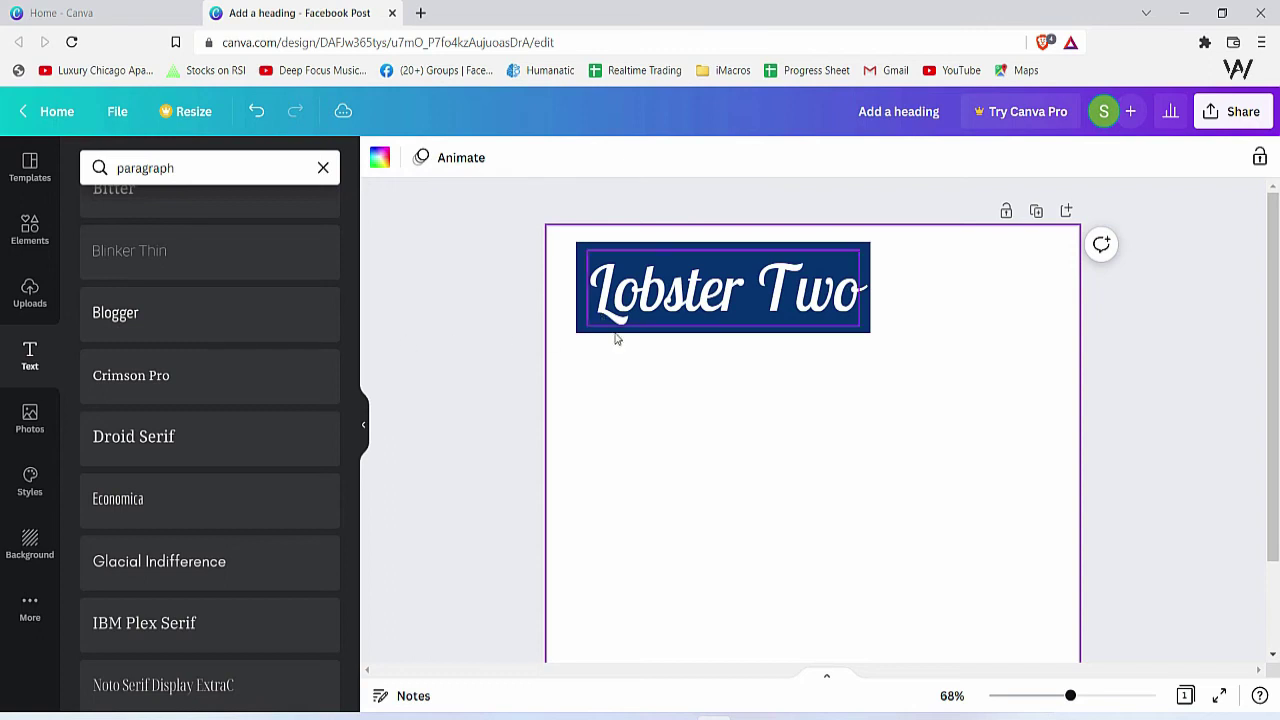
Make the page background solid black, then scroll the text styles toward Font combinations
{"action": "left_click", "coordinate": [30, 543]}
{"action": "left_click", "coordinate": [161, 214]}
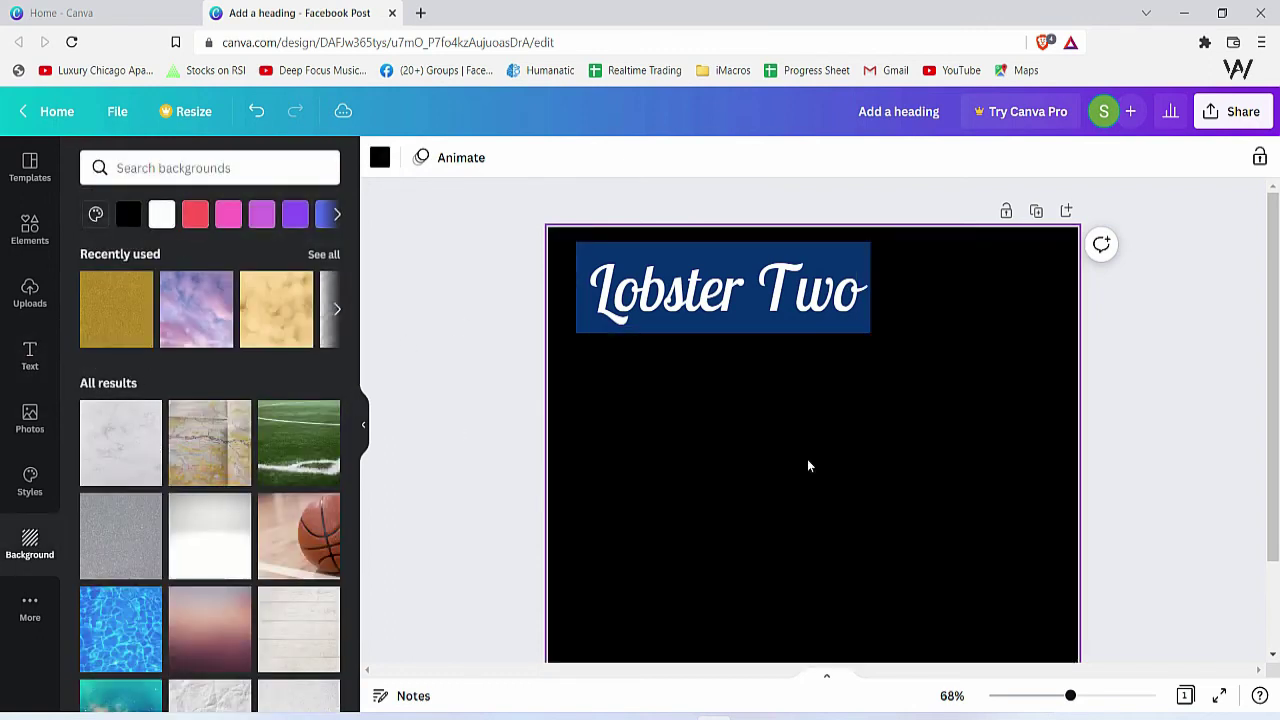
{"action": "left_click", "coordinate": [29, 354]}
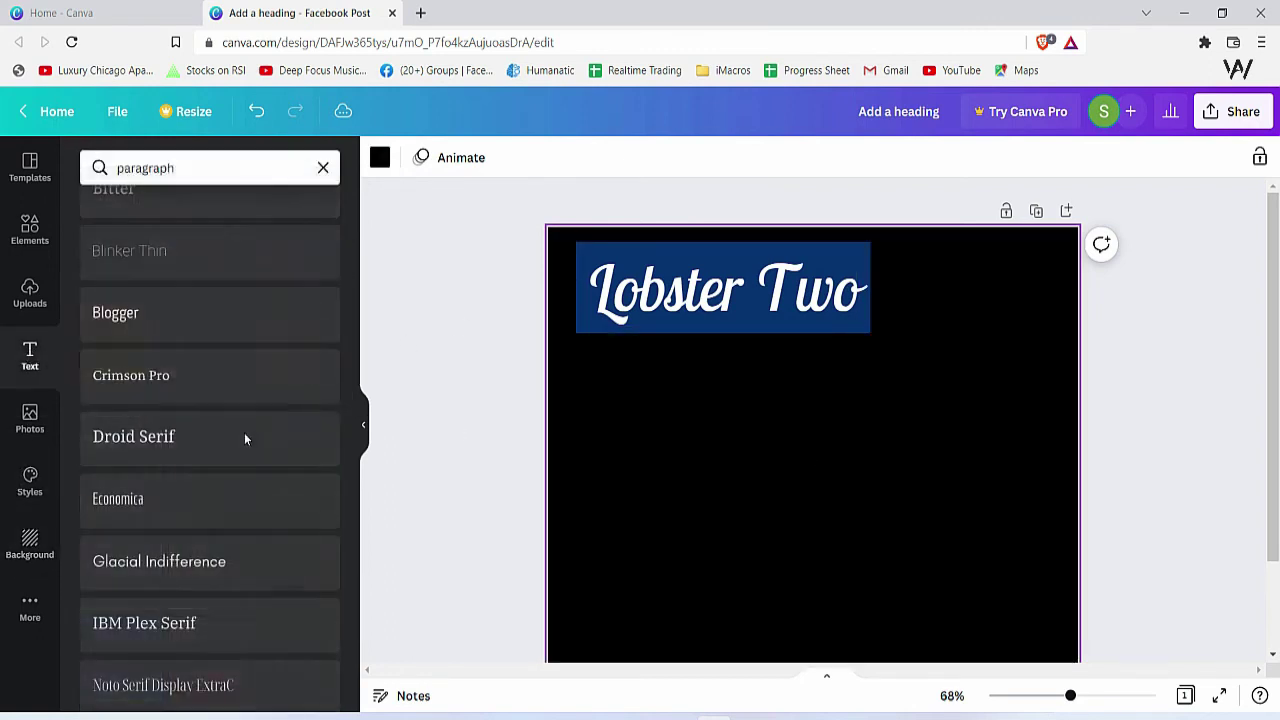
{"action": "scroll", "coordinate": [210, 450], "scroll_direction": "down", "scroll_amount": 5}
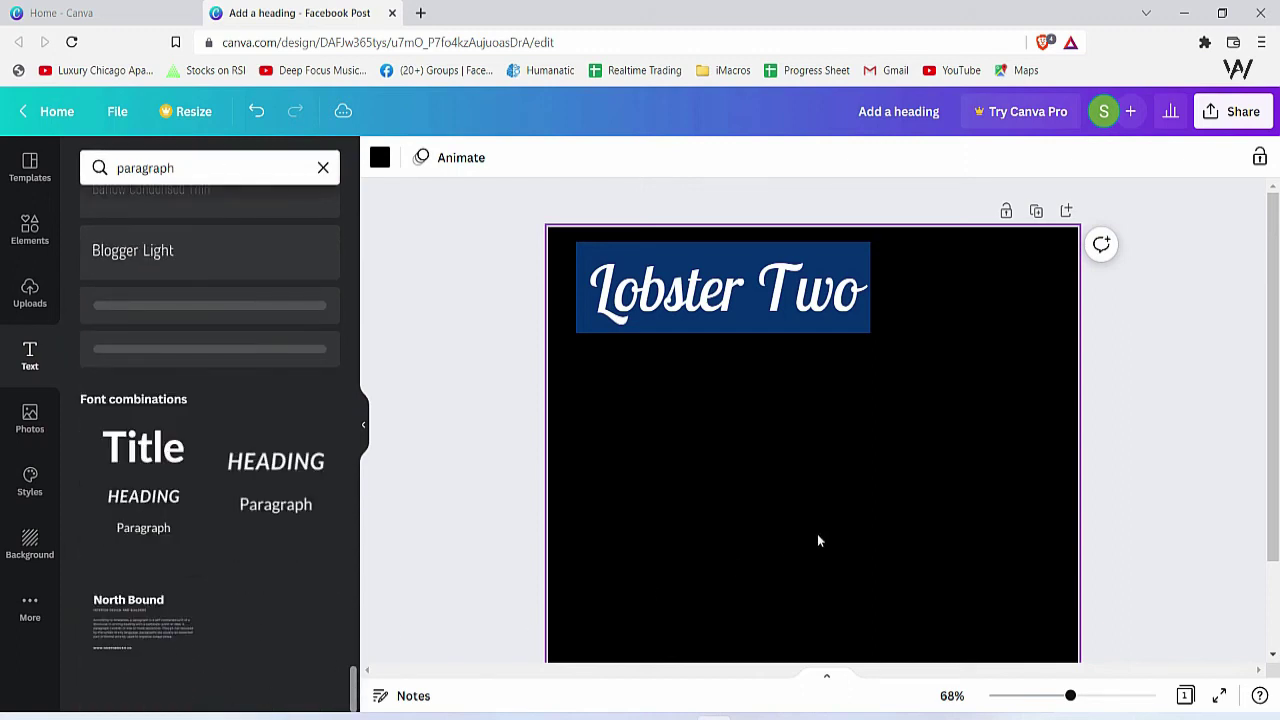
Add the North Bound font combination block below Lobster Two
{"action": "left_click", "coordinate": [150, 628]}
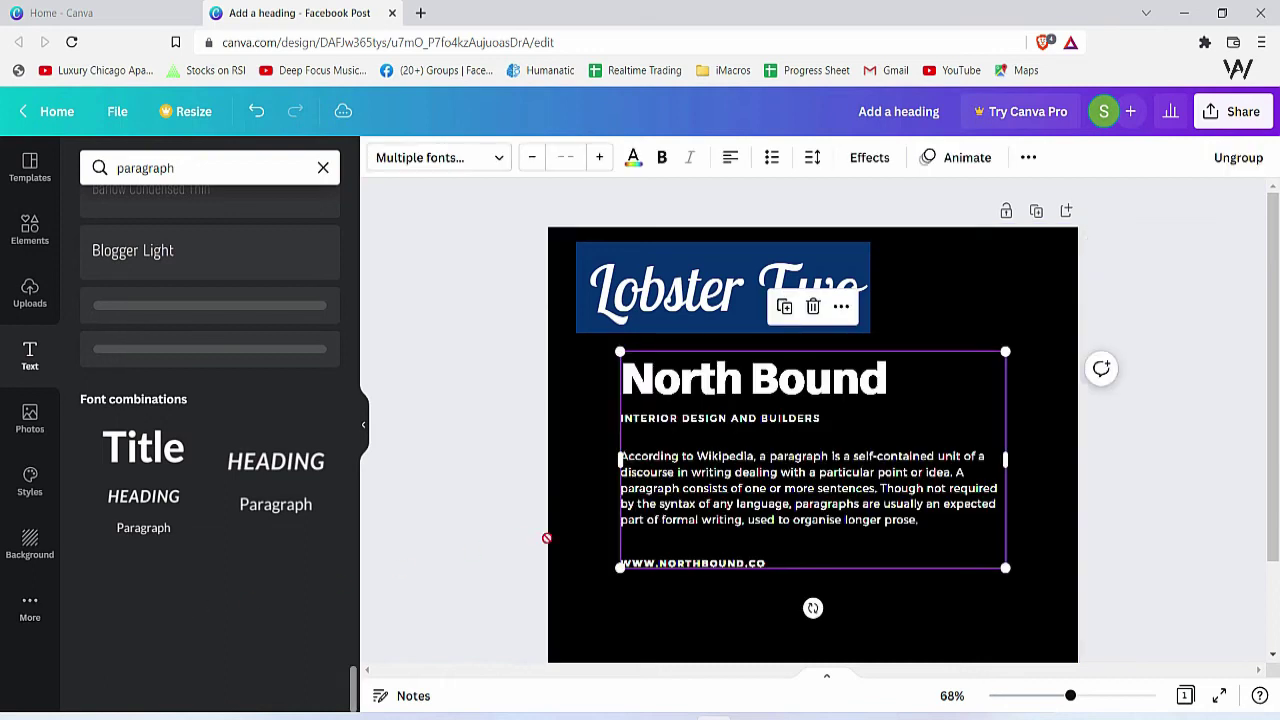
{"action": "left_click", "coordinate": [590, 523]}
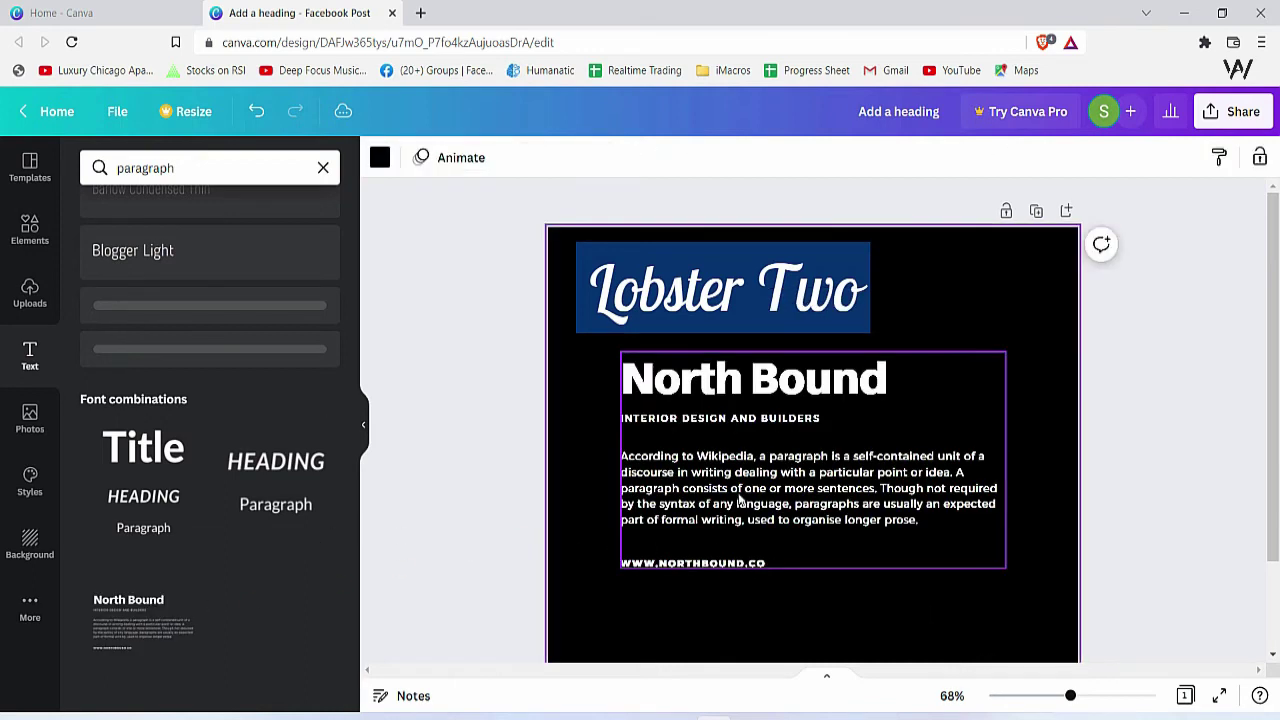
{"action": "left_click", "coordinate": [970, 438]}
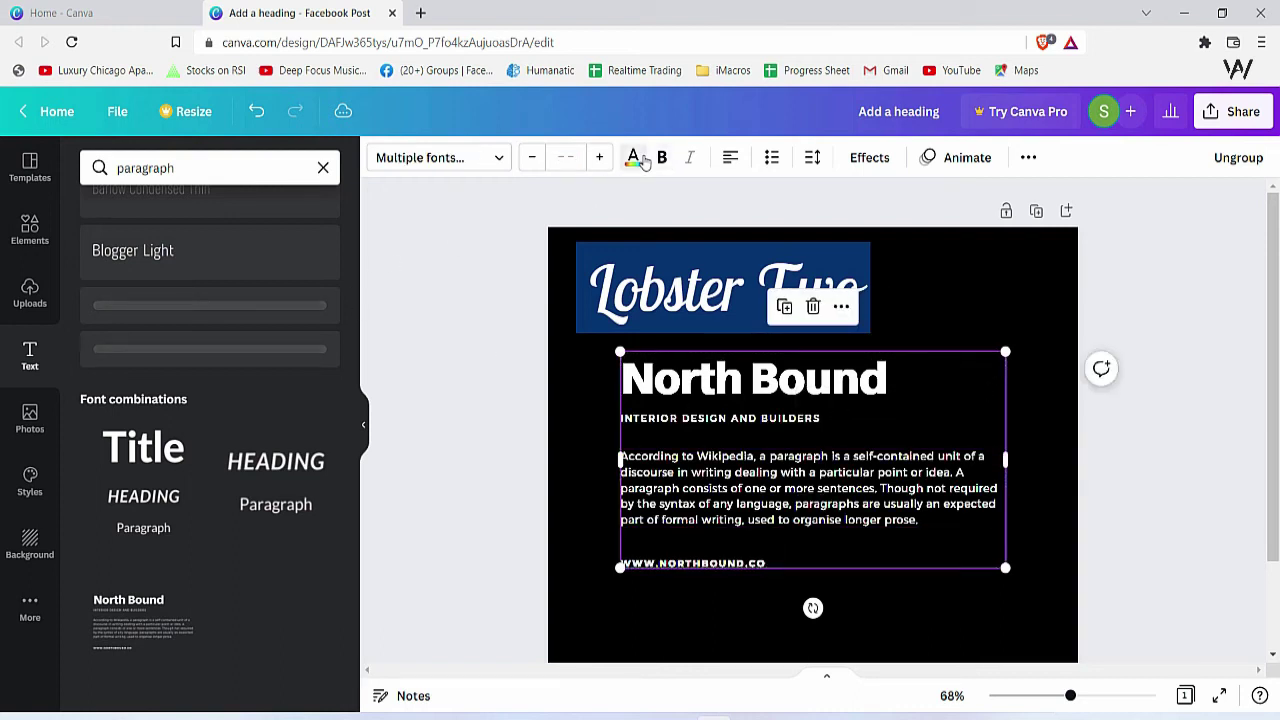
Colour the North Bound text black and set the page background back to white
{"action": "left_click", "coordinate": [633, 158]}
{"action": "left_click", "coordinate": [142, 248]}
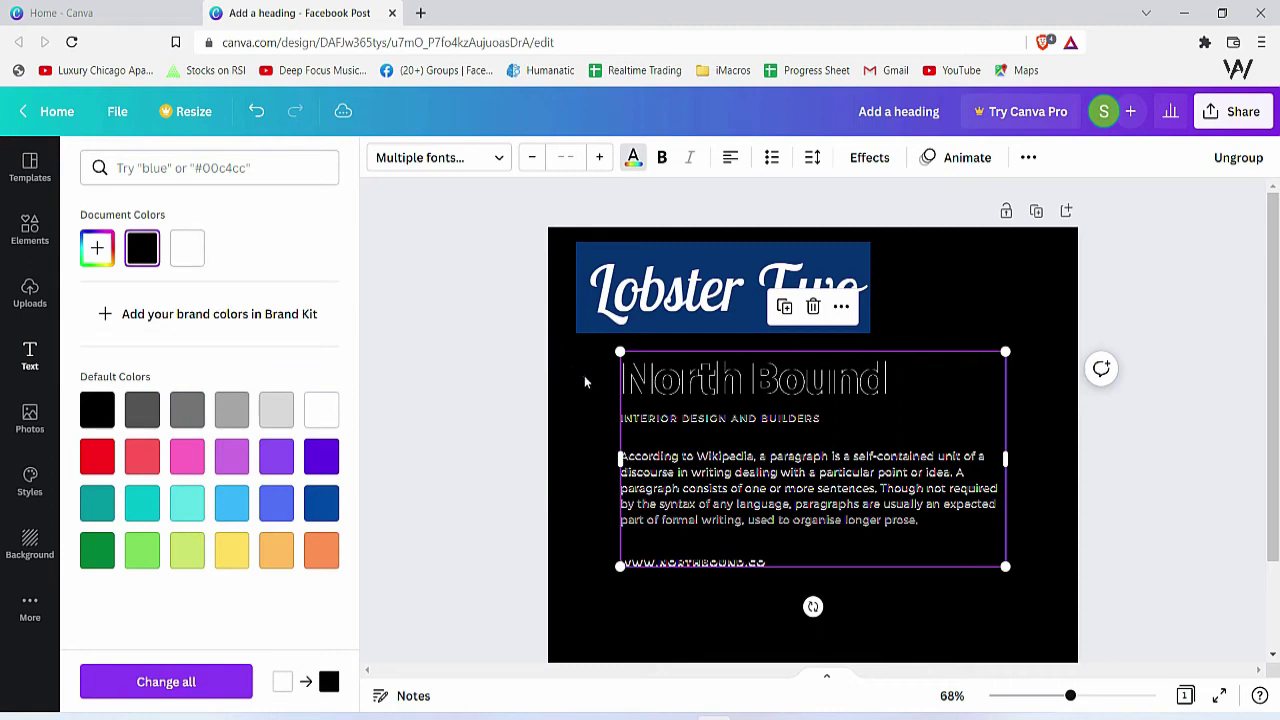
{"action": "key", "text": "Escape"}
{"action": "left_click", "coordinate": [30, 545]}
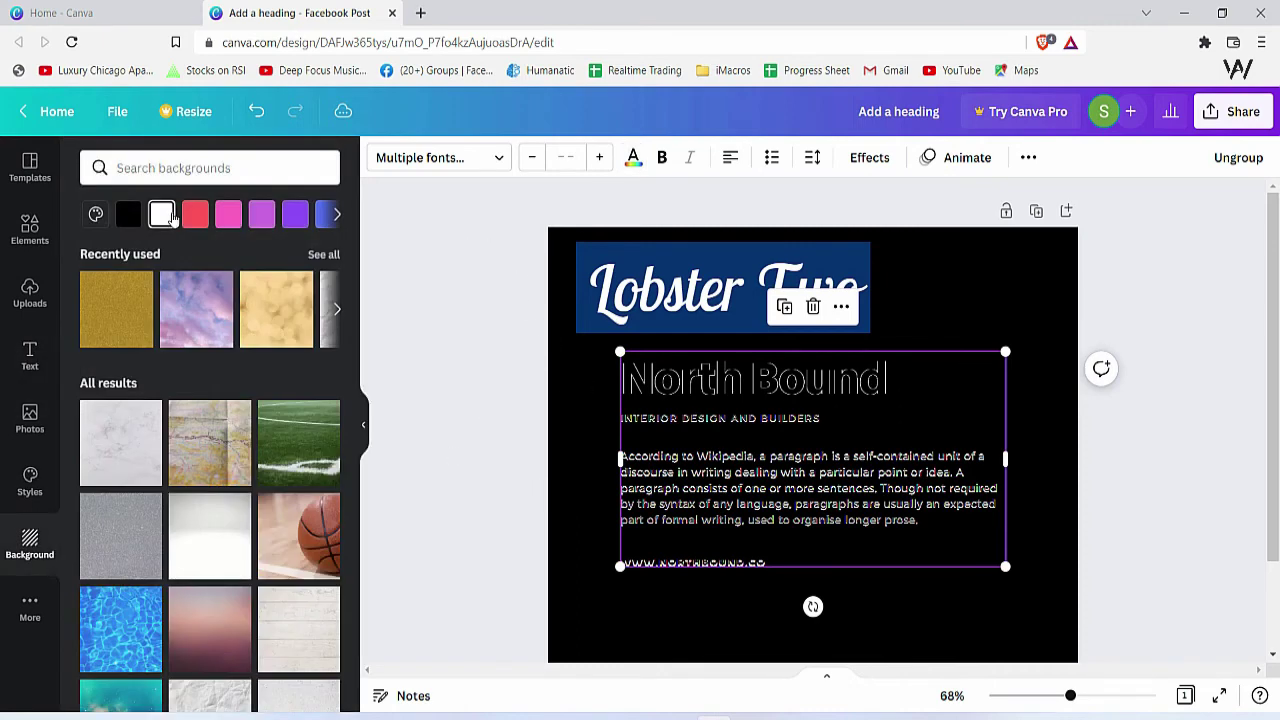
{"action": "left_click", "coordinate": [161, 214]}
Delete the Lobster Two heading and move the North Bound block to the page top
{"action": "left_click", "coordinate": [1043, 573]}
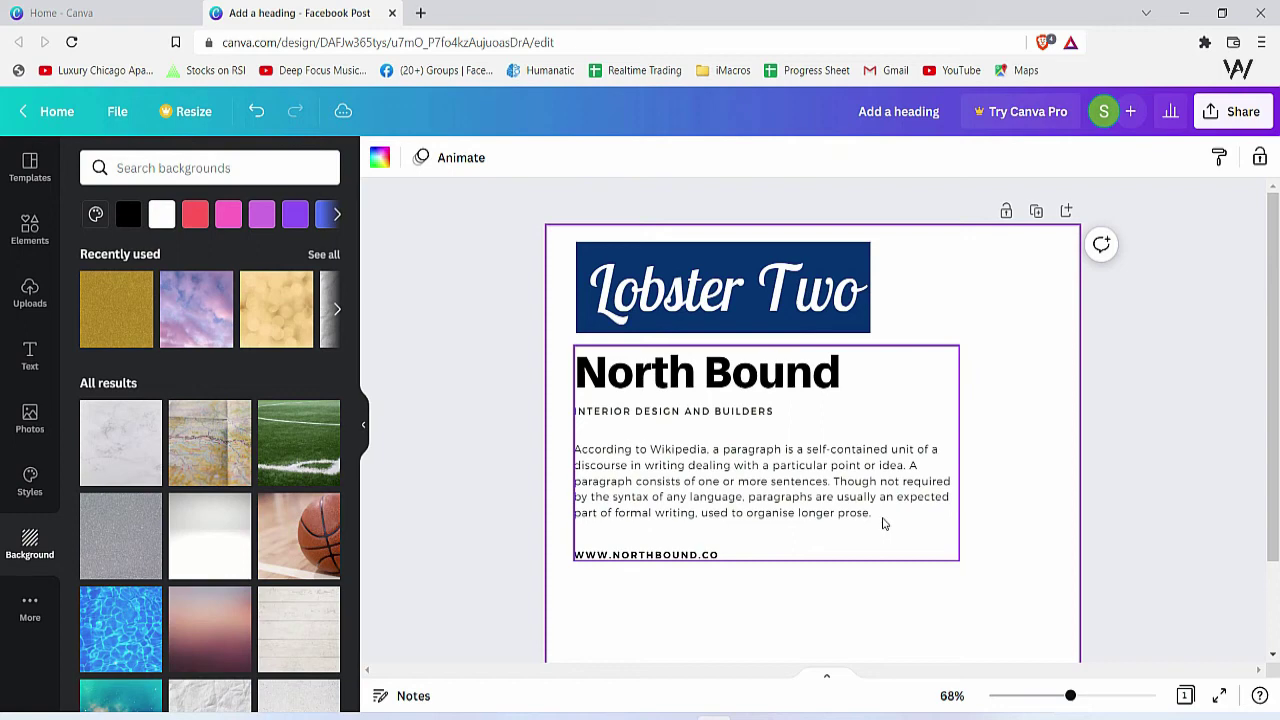
{"action": "left_click", "coordinate": [706, 388]}
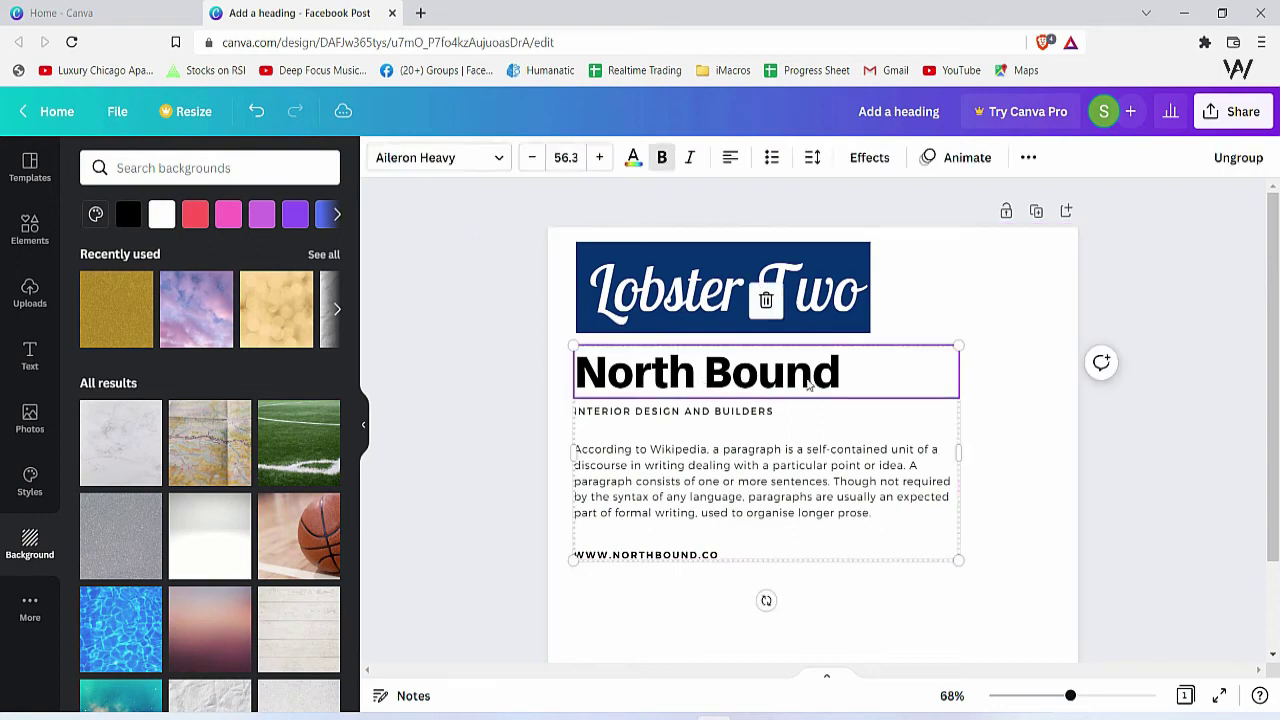
{"action": "left_click", "coordinate": [880, 298]}
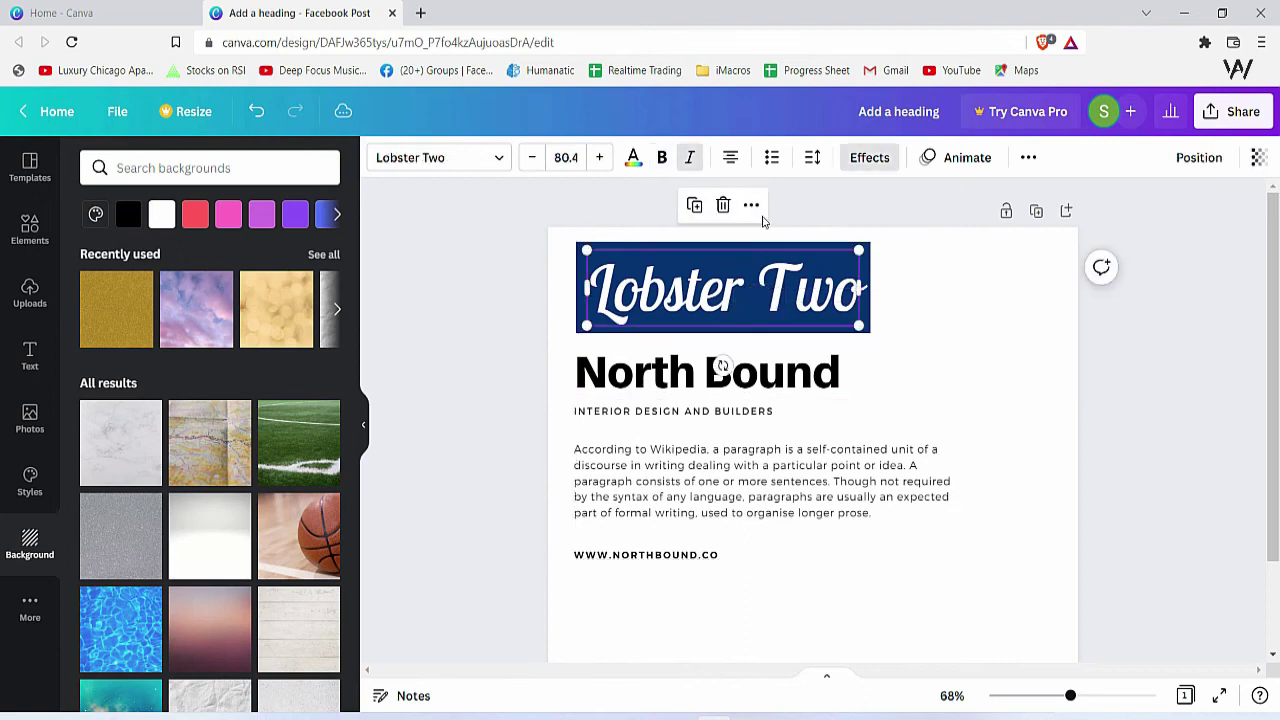
{"action": "left_click", "coordinate": [723, 205]}
{"action": "left_click_drag", "start_coordinate": [703, 408], "coordinate": [703, 320]}
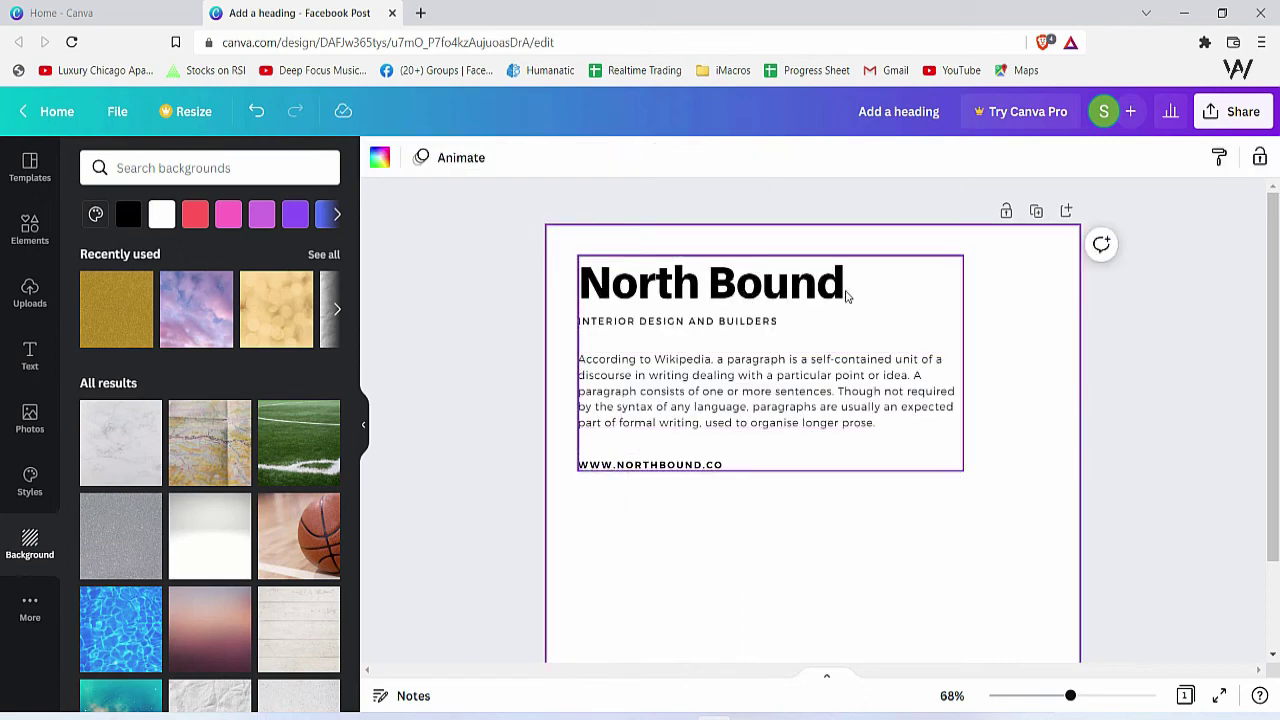
Select all the North Bound block's elements and ungroup them into separate texts
{"action": "double_click", "coordinate": [833, 290]}
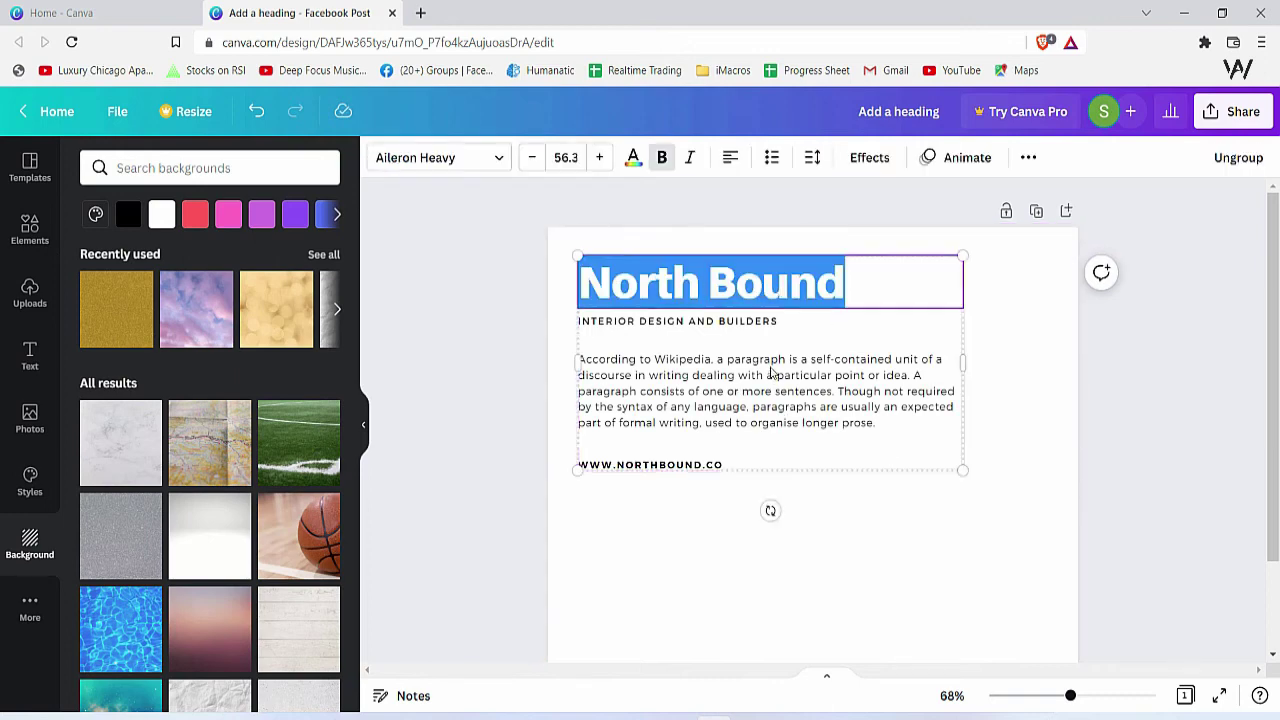
{"action": "double_click", "coordinate": [739, 323]}
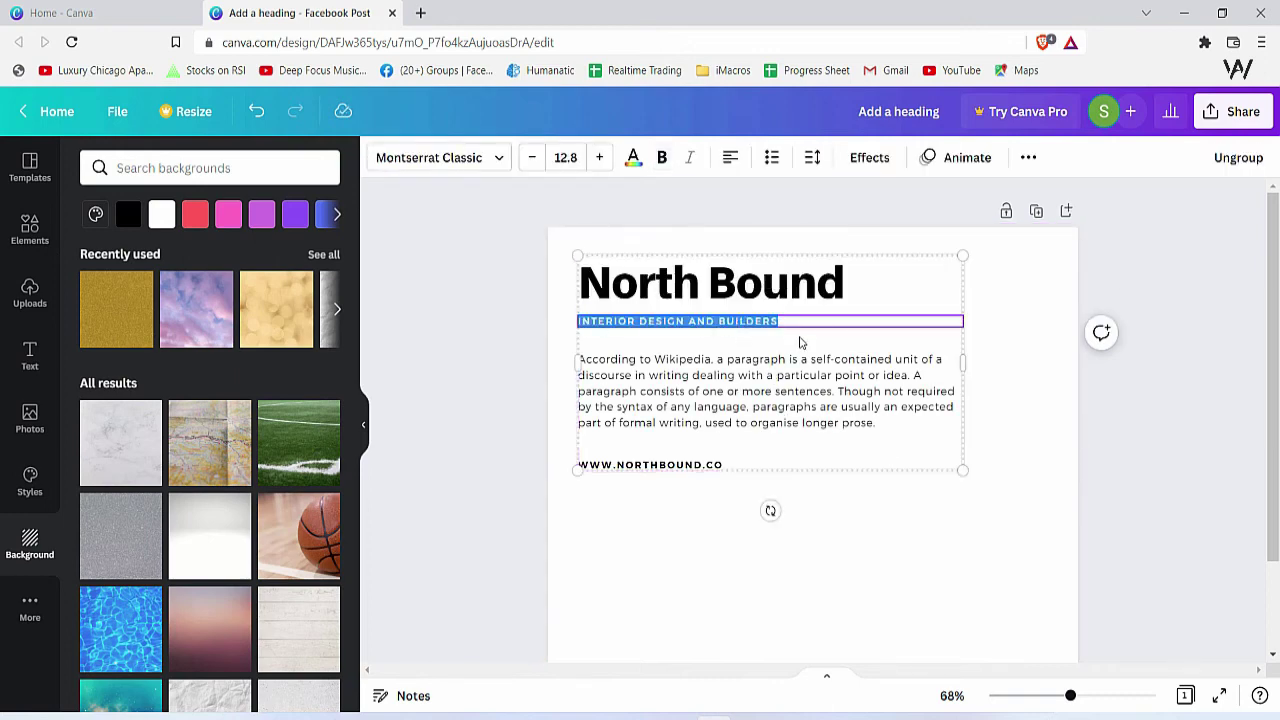
{"action": "double_click", "coordinate": [756, 386]}
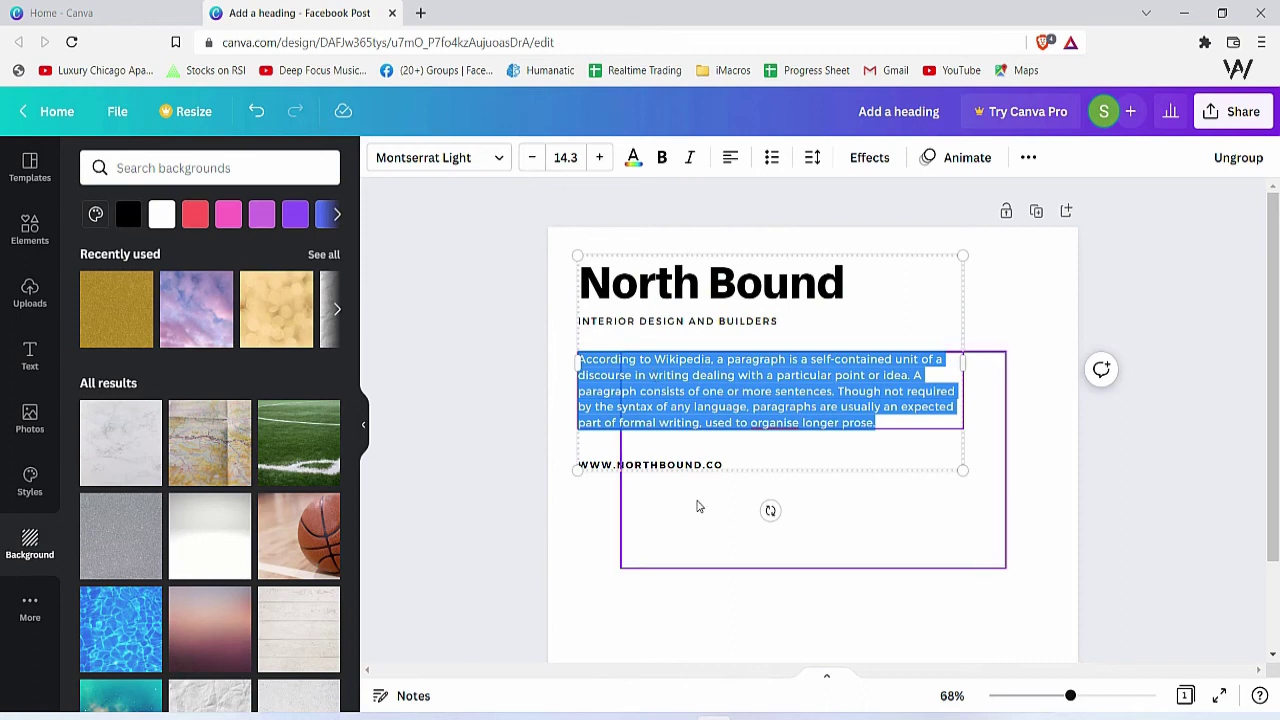
{"action": "left_click", "coordinate": [652, 465]}
{"action": "left_click", "coordinate": [596, 510]}
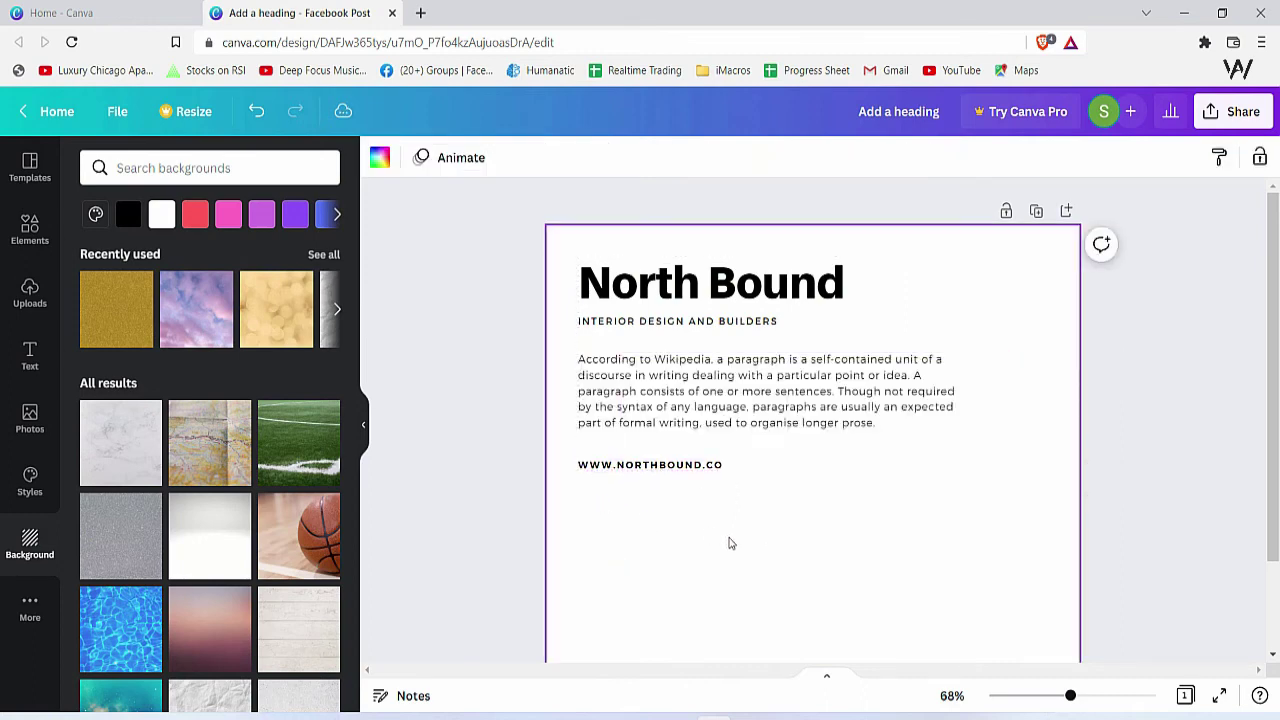
{"action": "left_click_drag", "start_coordinate": [1030, 288], "coordinate": [965, 470]}
{"action": "left_click", "coordinate": [1017, 492]}
{"action": "left_click", "coordinate": [818, 413]}
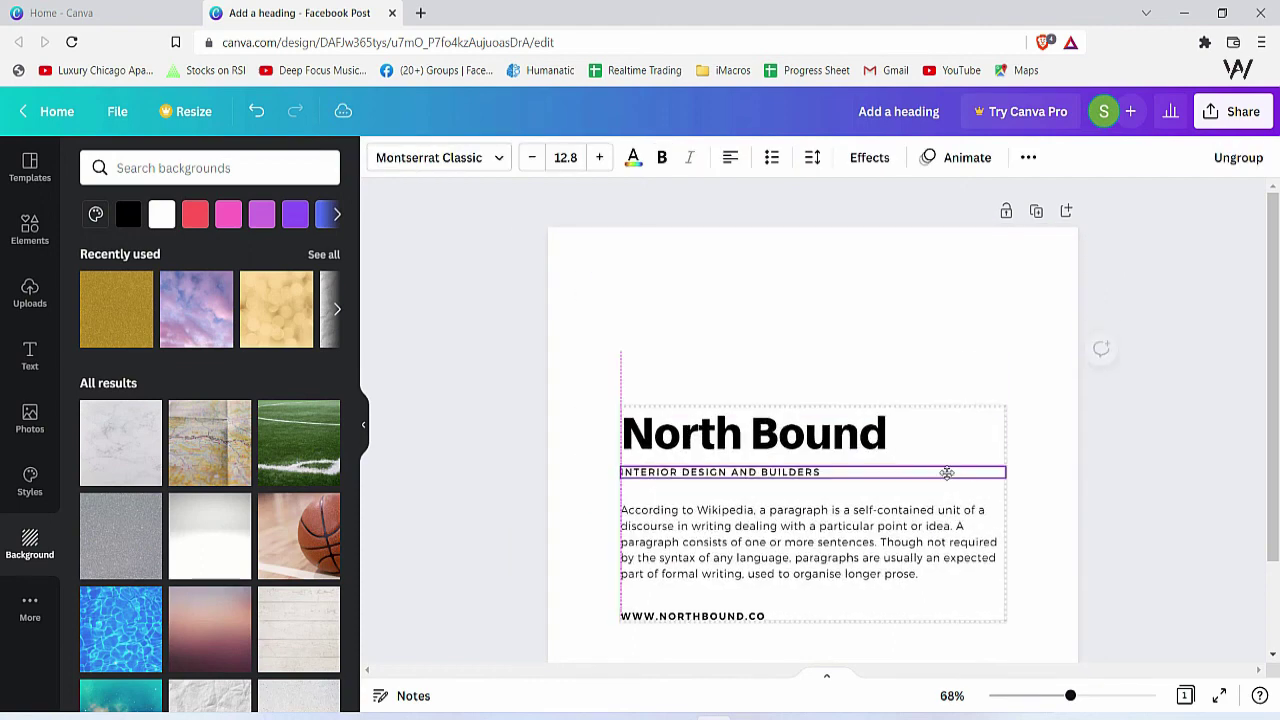
{"action": "left_click", "coordinate": [878, 362]}
{"action": "left_click", "coordinate": [1034, 323]}
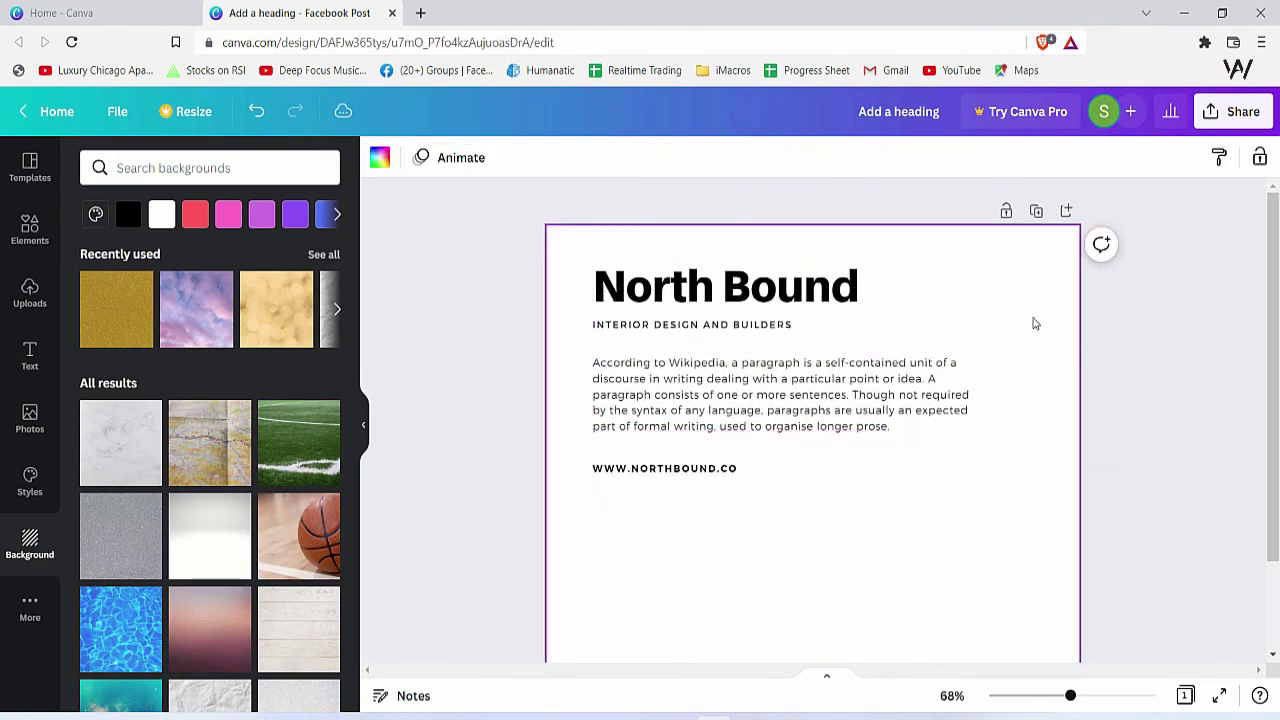
{"action": "left_click_drag", "start_coordinate": [1027, 279], "coordinate": [631, 494]}
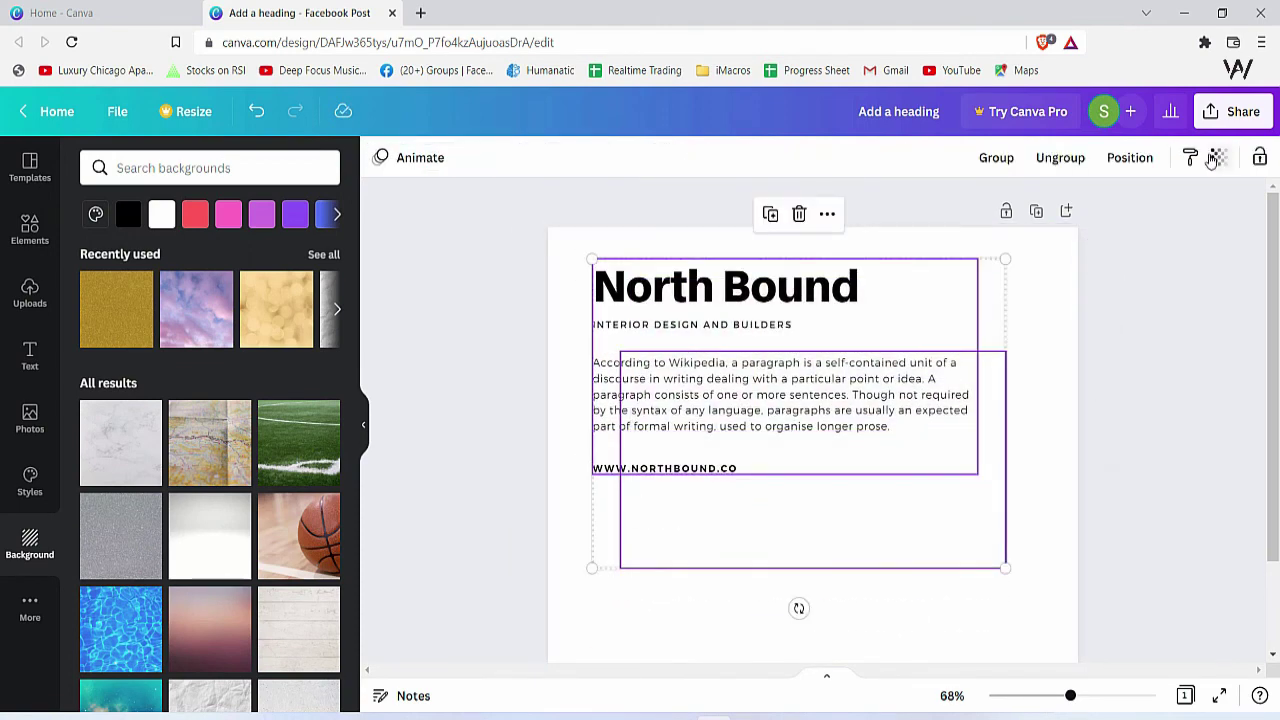
{"action": "left_click", "coordinate": [1078, 162]}
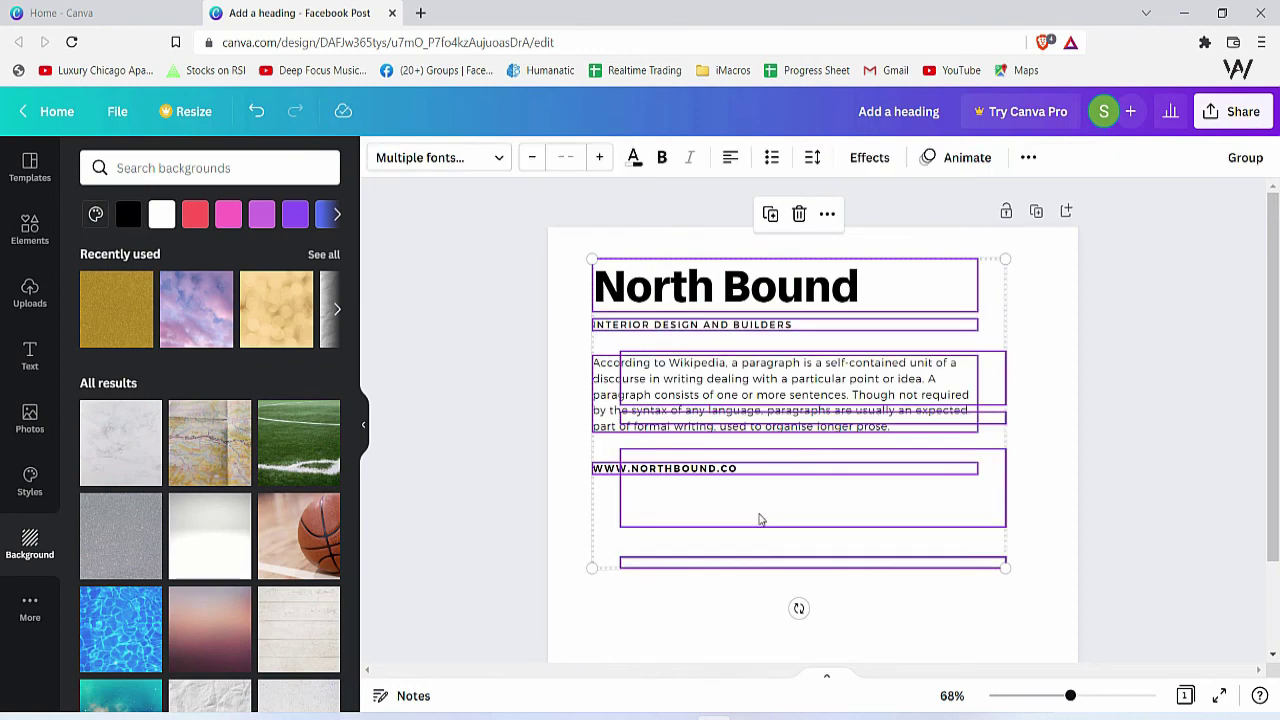
{"action": "left_click", "coordinate": [593, 625]}
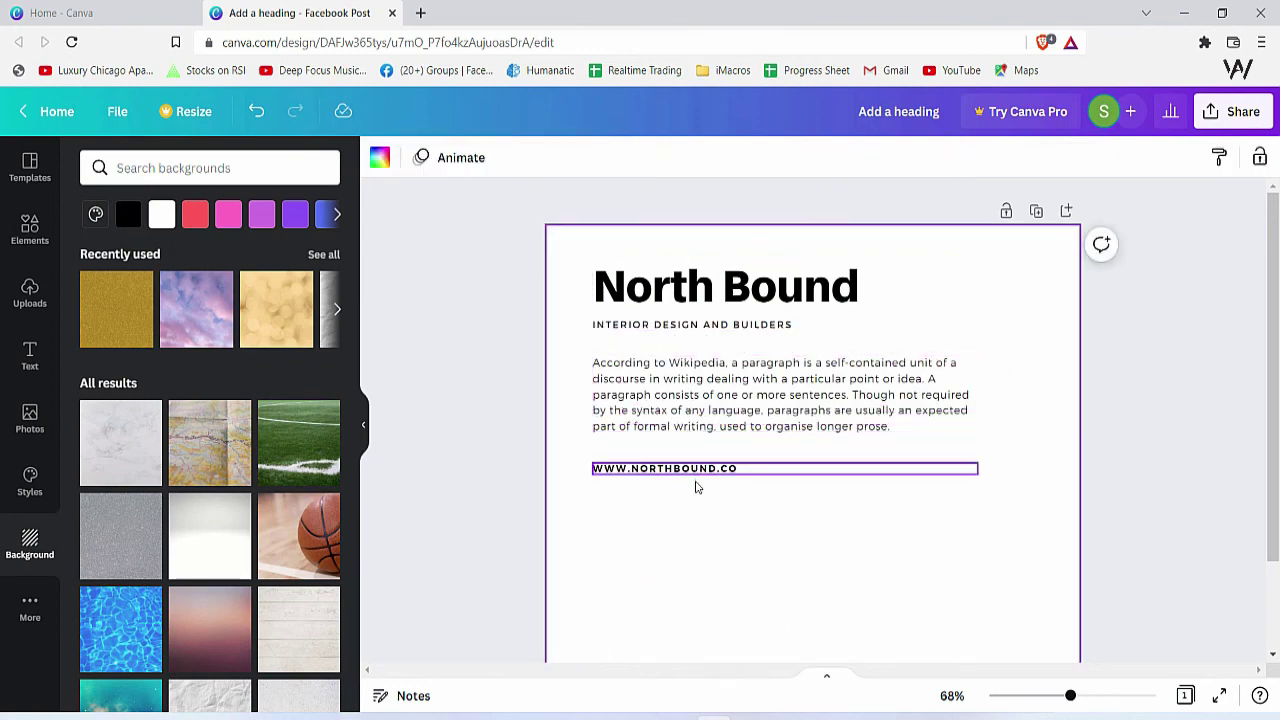
{"action": "left_click_drag", "start_coordinate": [690, 470], "coordinate": [696, 637]}
{"action": "left_click", "coordinate": [1046, 554]}
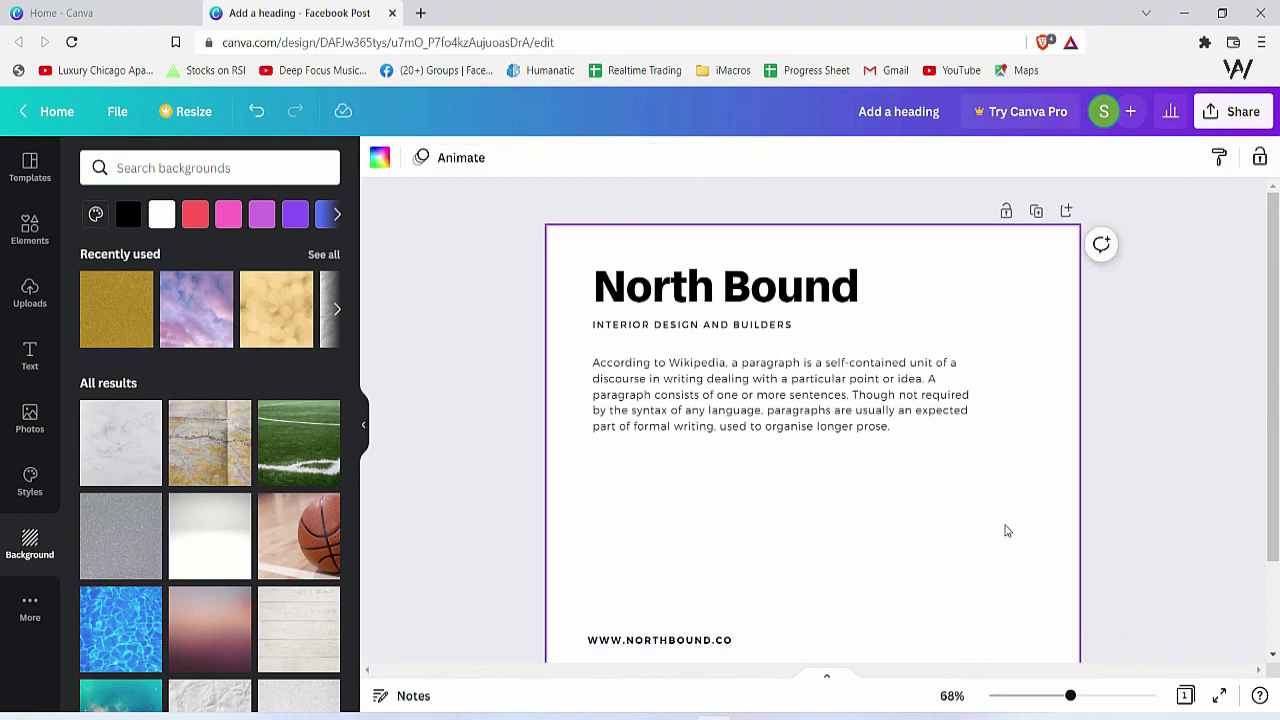
Clear the 'paragraph' search from the text styles panel
{"action": "scroll", "coordinate": [1250, 405], "scroll_direction": "down", "scroll_amount": 1}
{"action": "scroll", "coordinate": [495, 374], "scroll_direction": "up", "scroll_amount": 1}
{"action": "left_click", "coordinate": [30, 357]}
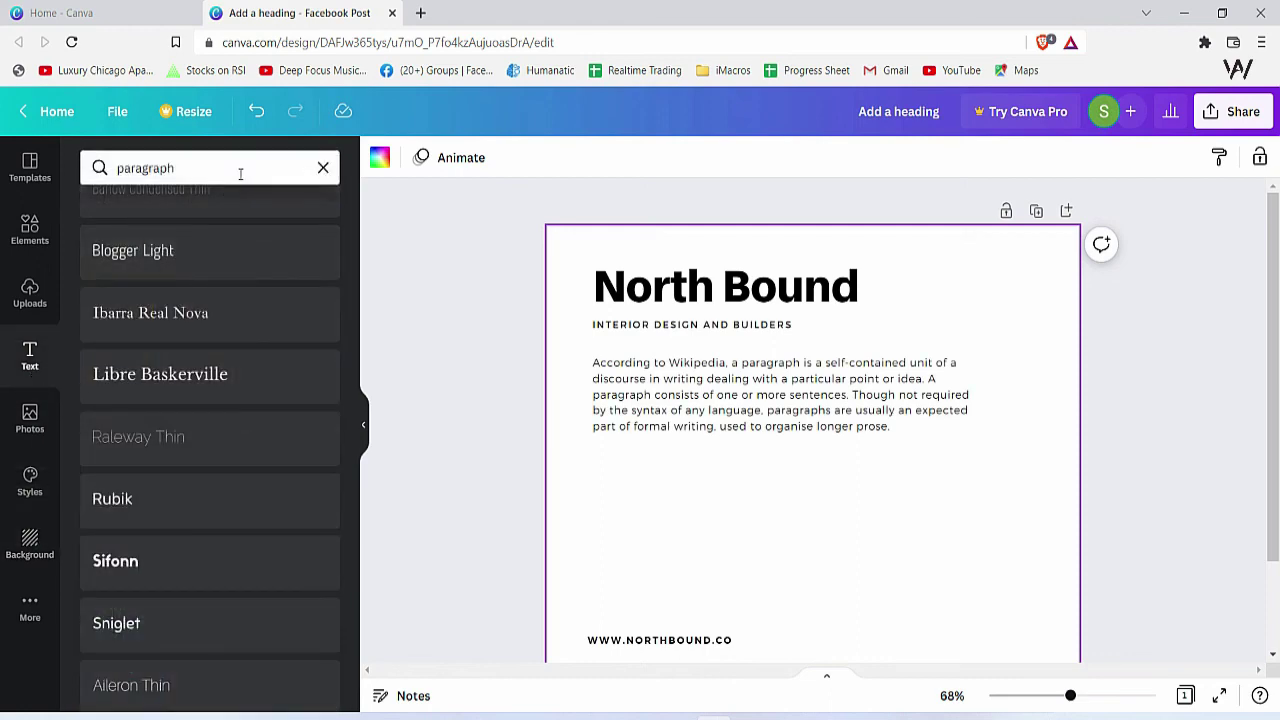
{"action": "left_click", "coordinate": [323, 169]}
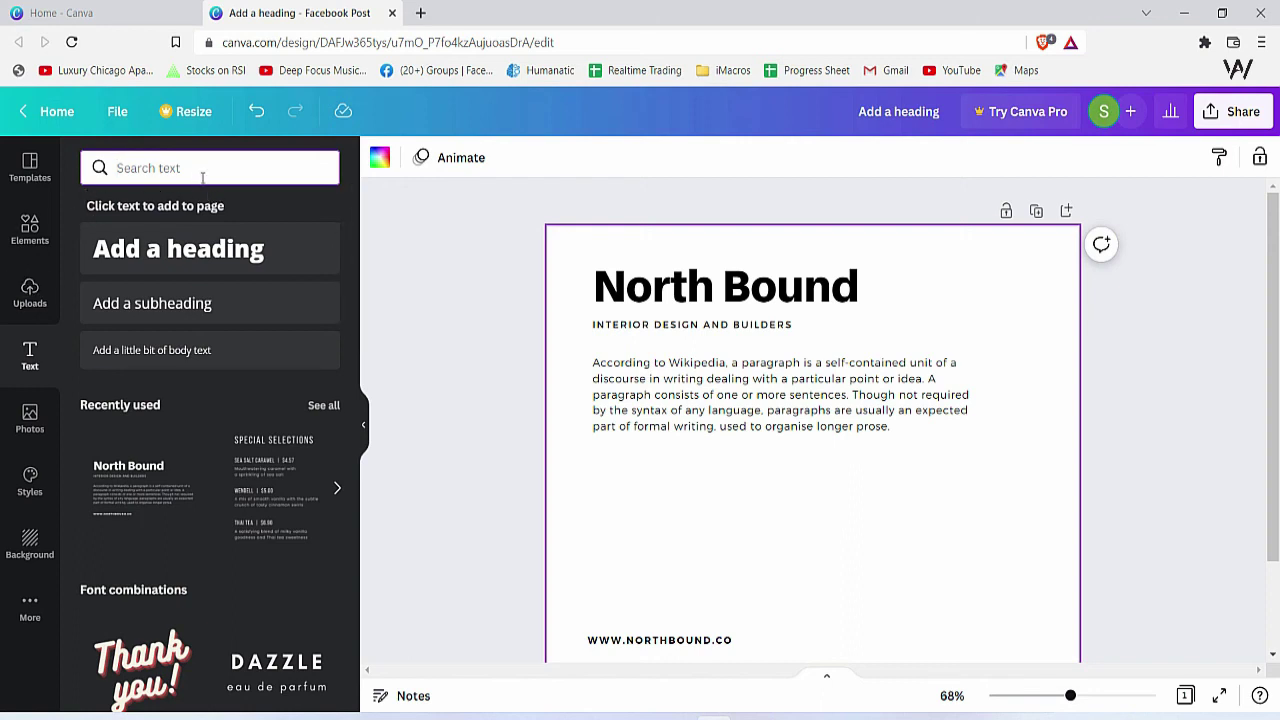
{"action": "left_click", "coordinate": [505, 347]}
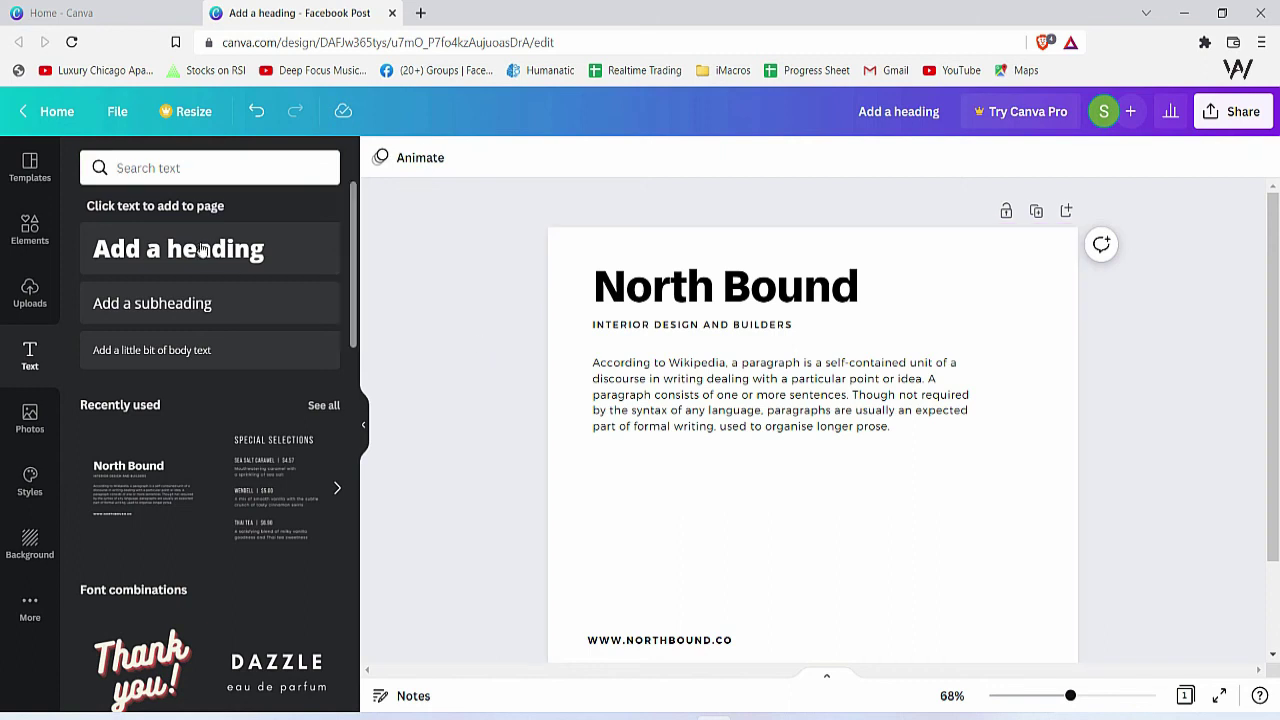
{"action": "left_click", "coordinate": [190, 168]}
{"action": "left_click", "coordinate": [475, 365]}
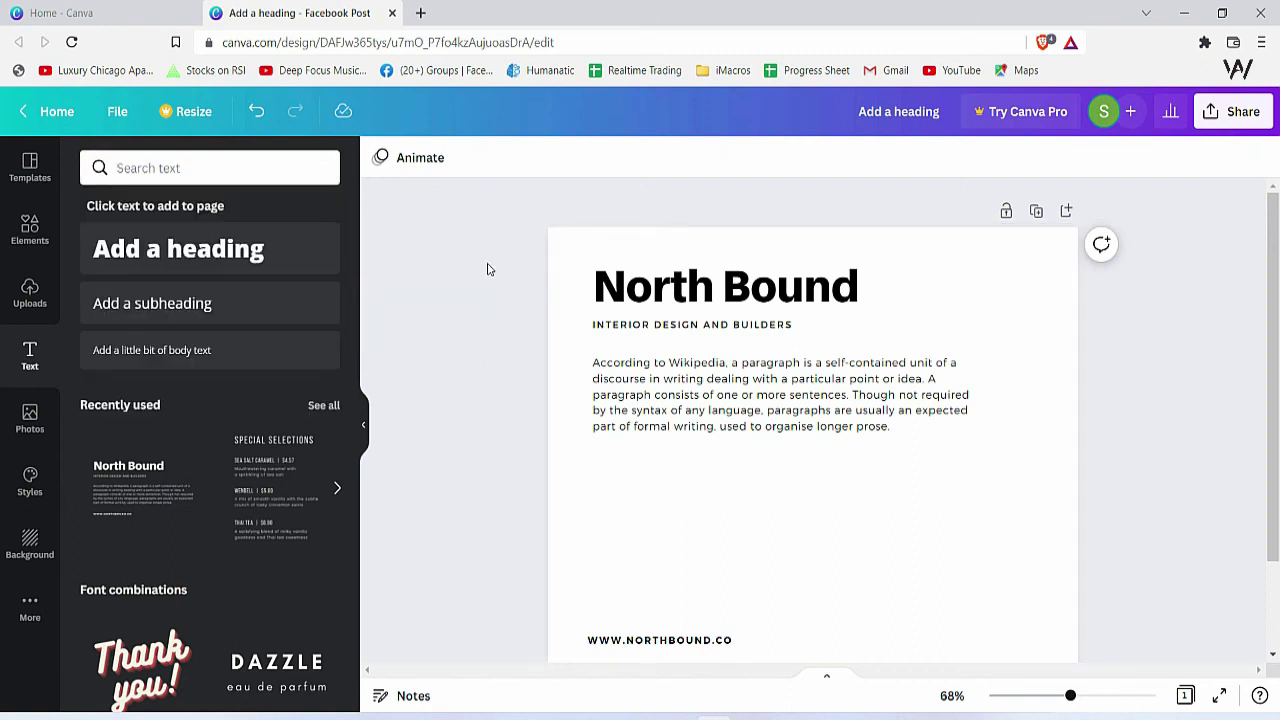
Make the heading read 'NORTH BOUND' in all uppercase
{"action": "left_click", "coordinate": [860, 272]}
{"action": "left_click", "coordinate": [935, 553]}
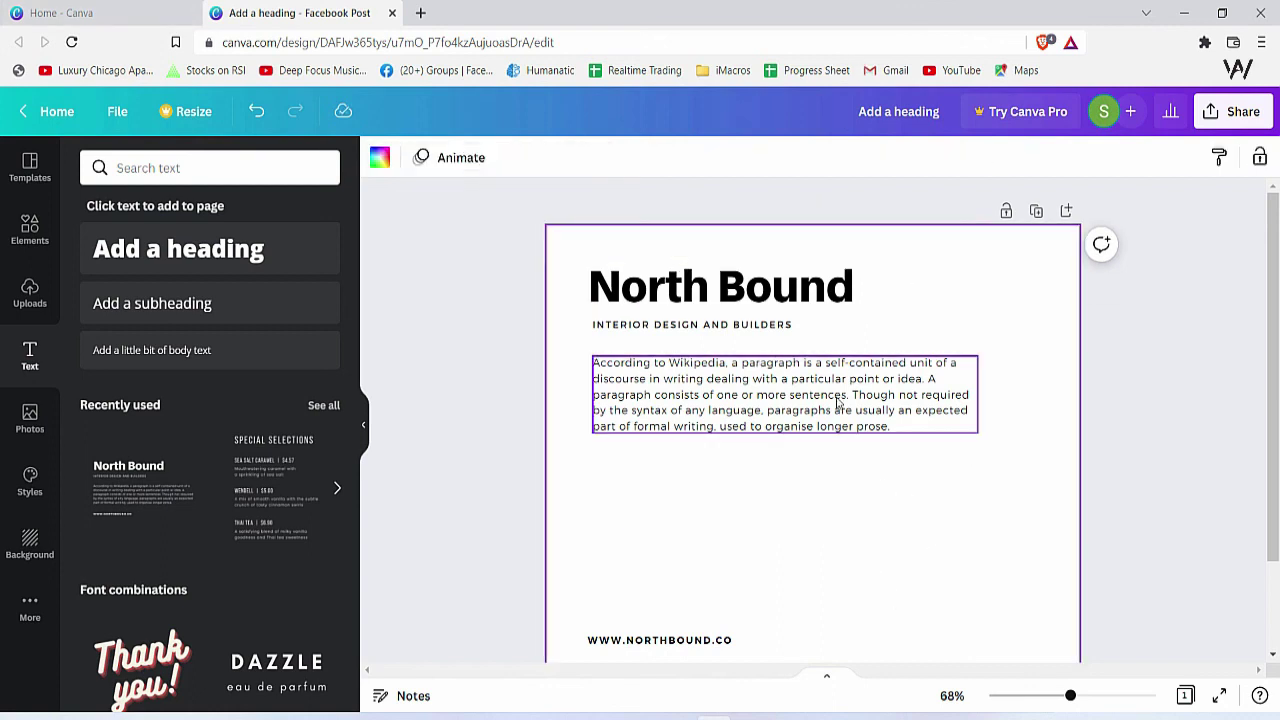
{"action": "left_click", "coordinate": [805, 300]}
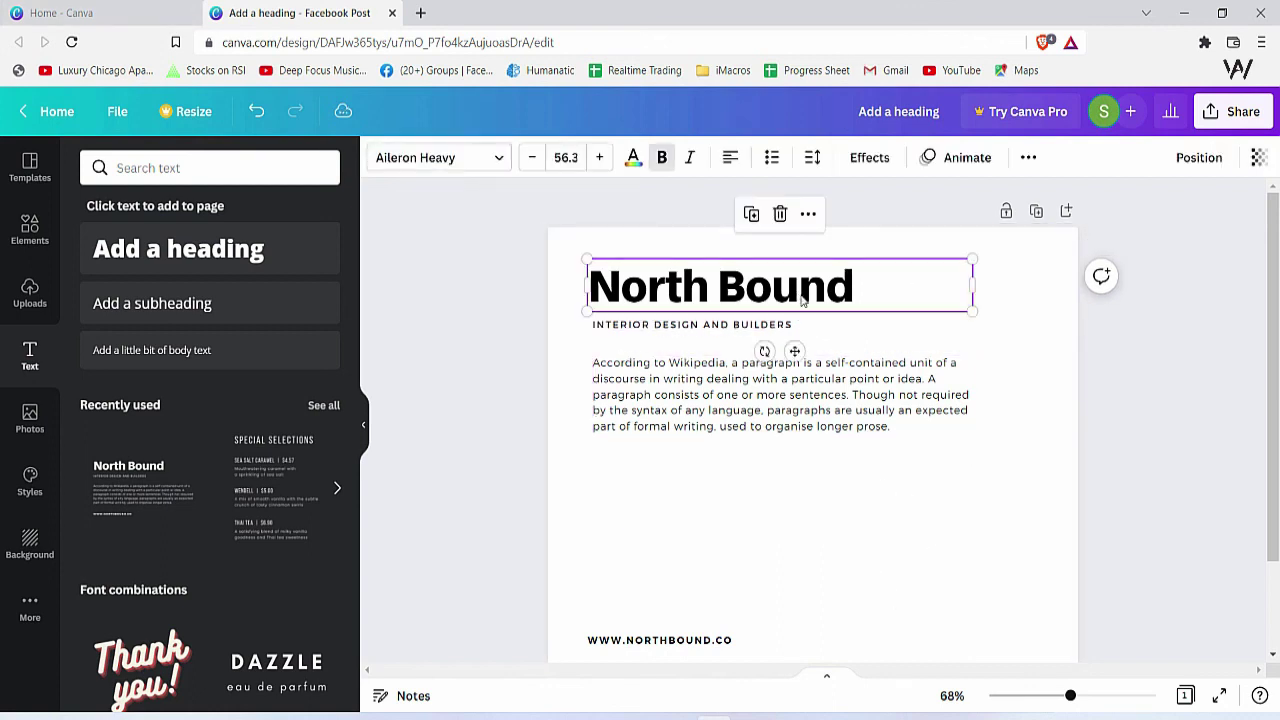
{"action": "left_click", "coordinate": [1029, 158]}
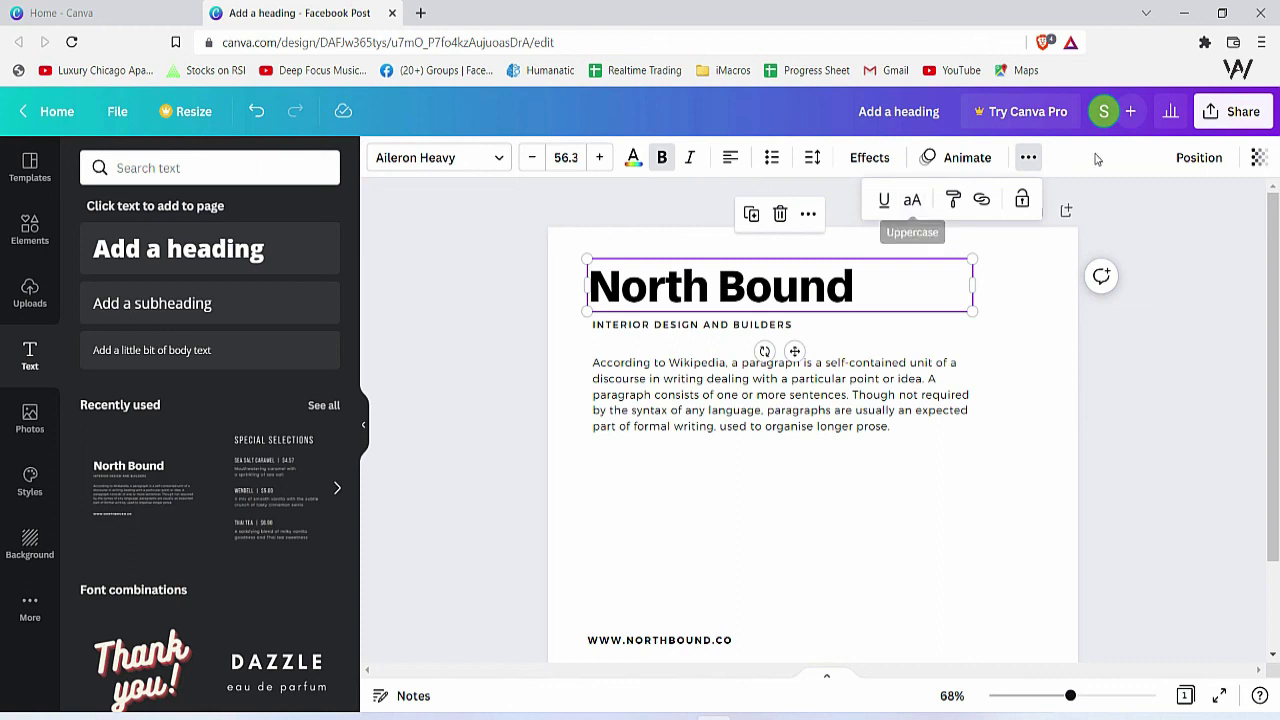
{"action": "left_click", "coordinate": [1030, 159]}
{"action": "left_click", "coordinate": [1030, 163]}
{"action": "left_click", "coordinate": [915, 205]}
{"action": "left_click", "coordinate": [917, 208]}
{"action": "left_click", "coordinate": [917, 208]}
{"action": "left_click", "coordinate": [917, 208]}
{"action": "left_click", "coordinate": [917, 208]}
Set the Wikipedia paragraph's alignment to Justify
{"action": "left_click", "coordinate": [979, 388]}
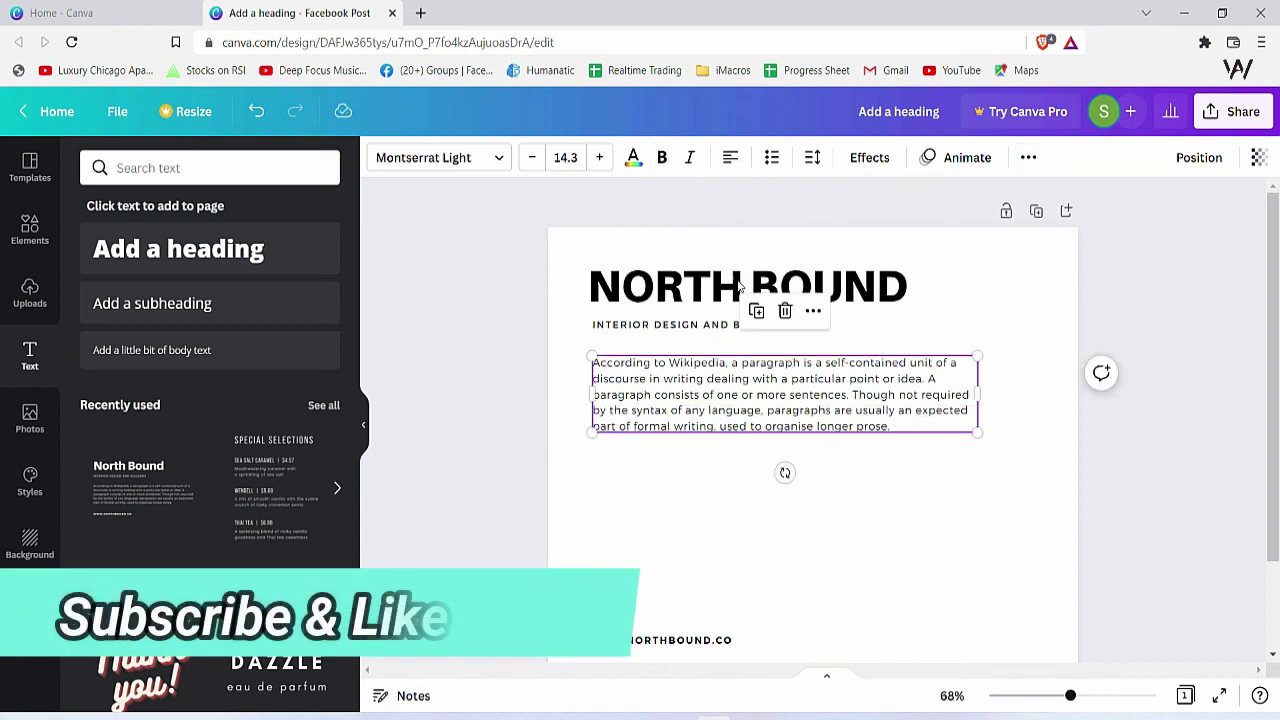
{"action": "left_click", "coordinate": [730, 157]}
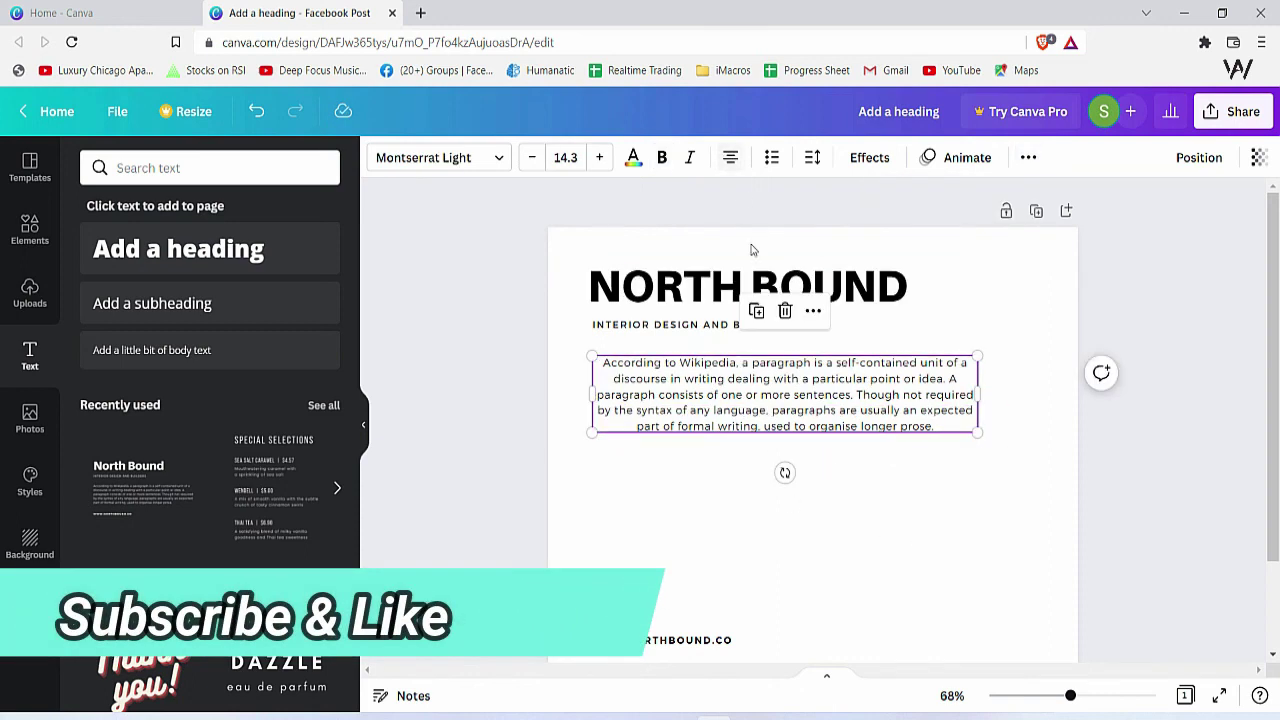
{"action": "left_click", "coordinate": [730, 157]}
{"action": "left_click", "coordinate": [730, 157]}
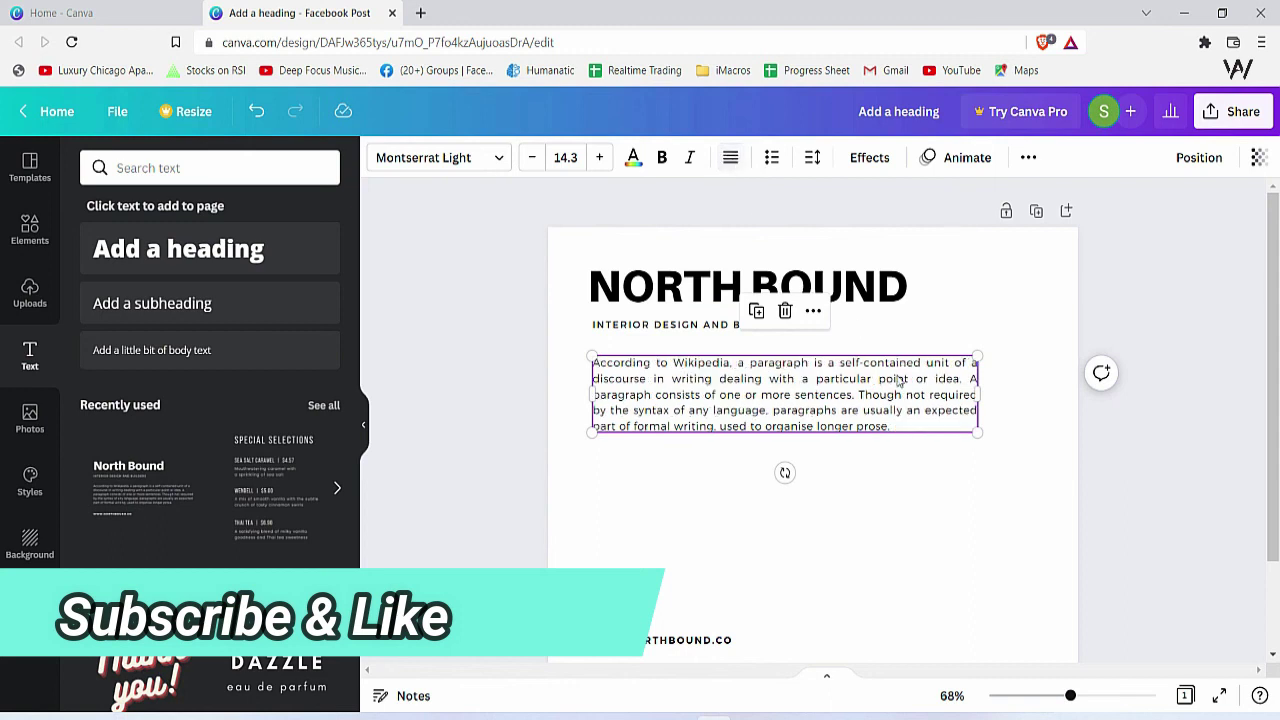
{"action": "left_click", "coordinate": [958, 576]}
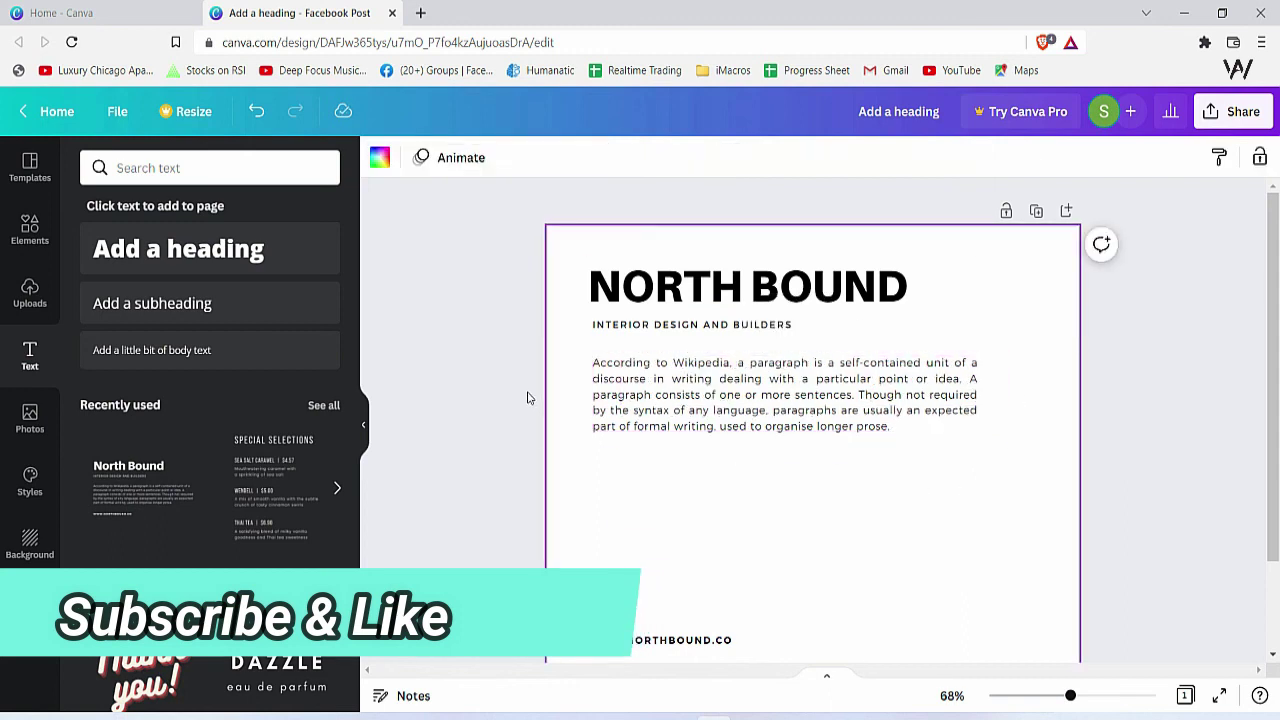